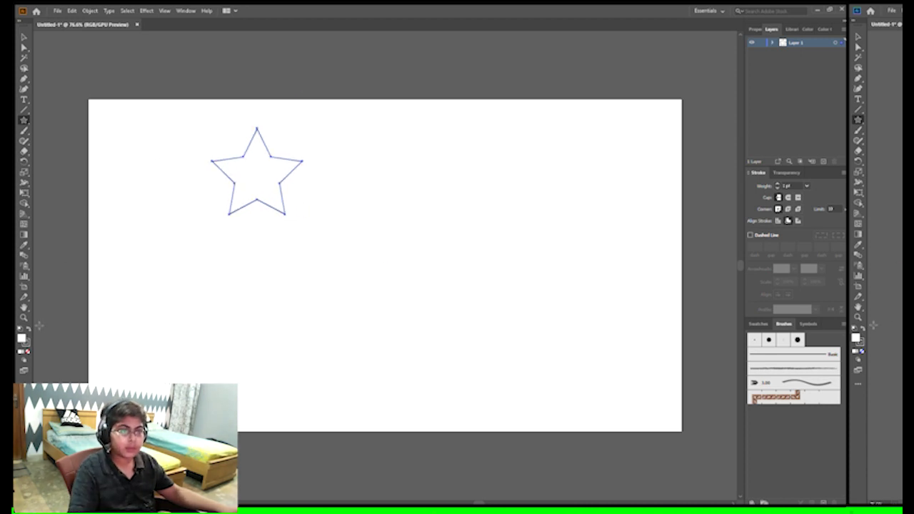
# Fill the star with red and move it down and to the right on the artboard
pyautogui.click(21, 337)
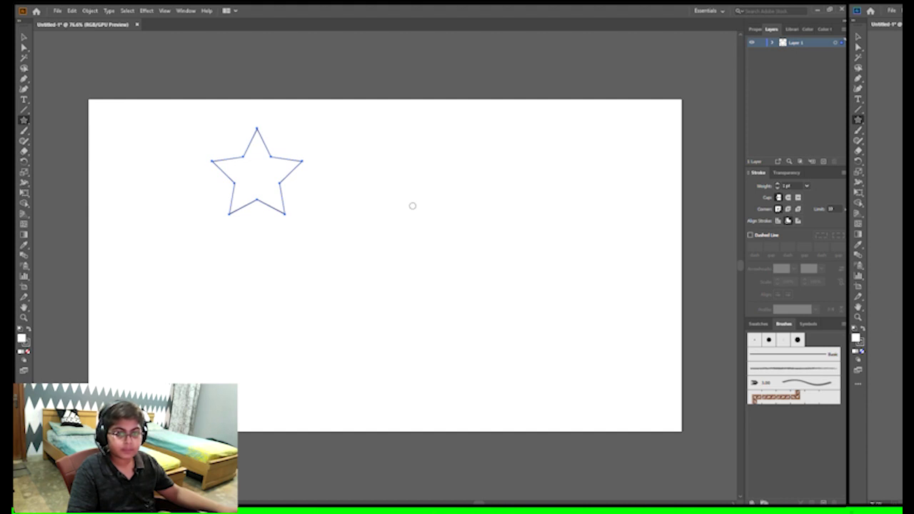
pyautogui.click(505, 201)
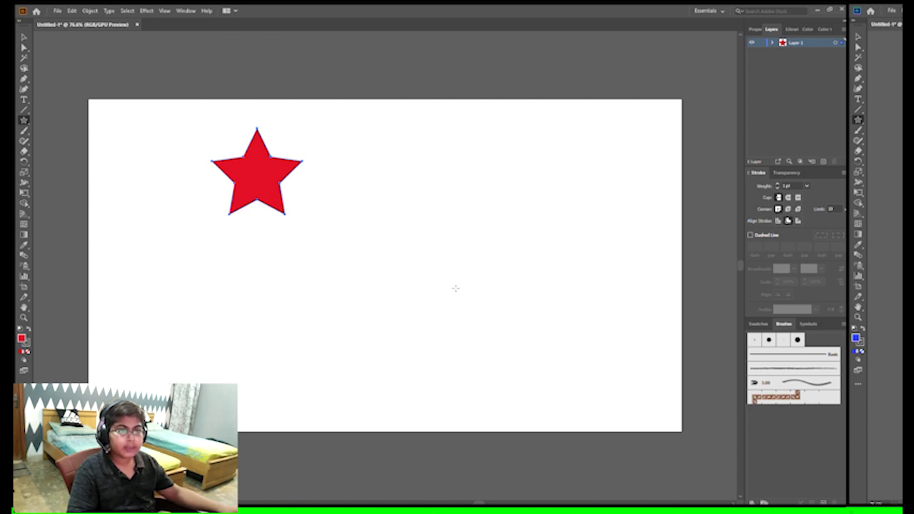
pyautogui.click(23, 37)
pyautogui.click(369, 104)
pyautogui.moveTo(262, 160); pyautogui.dragTo(312, 200)
pyautogui.click(388, 94)
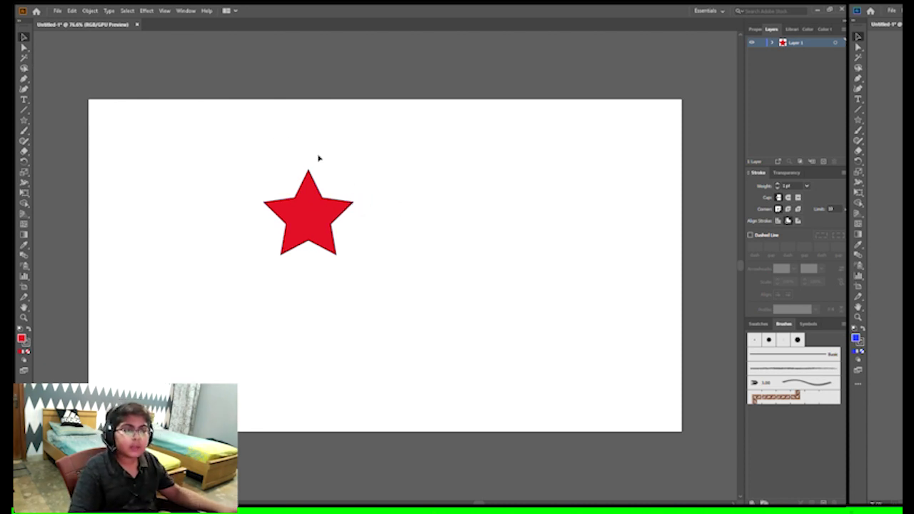
# Try rotating the red star slightly around its own centre, undo the rotation and deselect the star
pyautogui.click(314, 221)
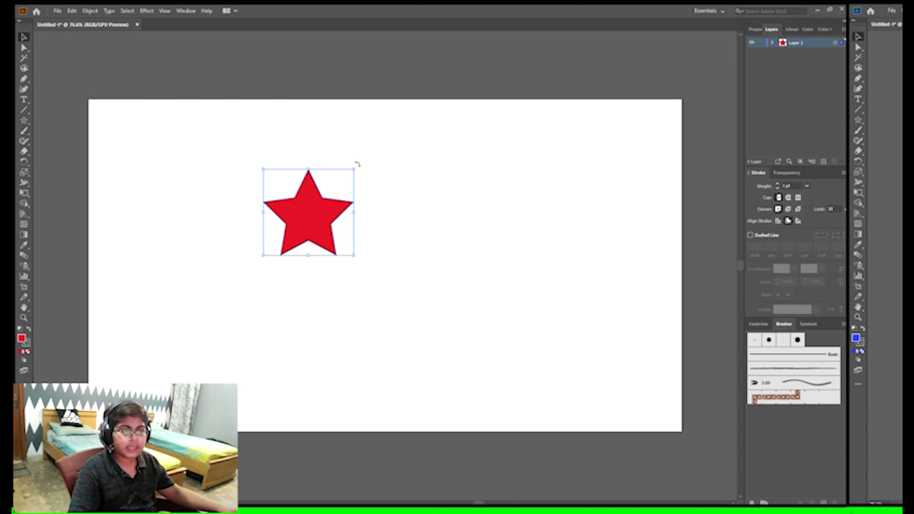
pyautogui.moveTo(357, 165); pyautogui.dragTo(264, 150)
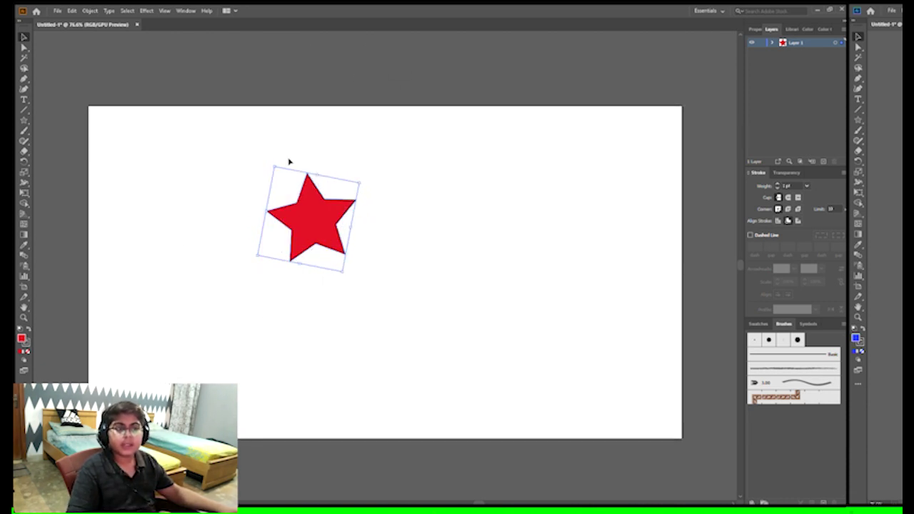
pyautogui.hotkey('ctrl', 'z')
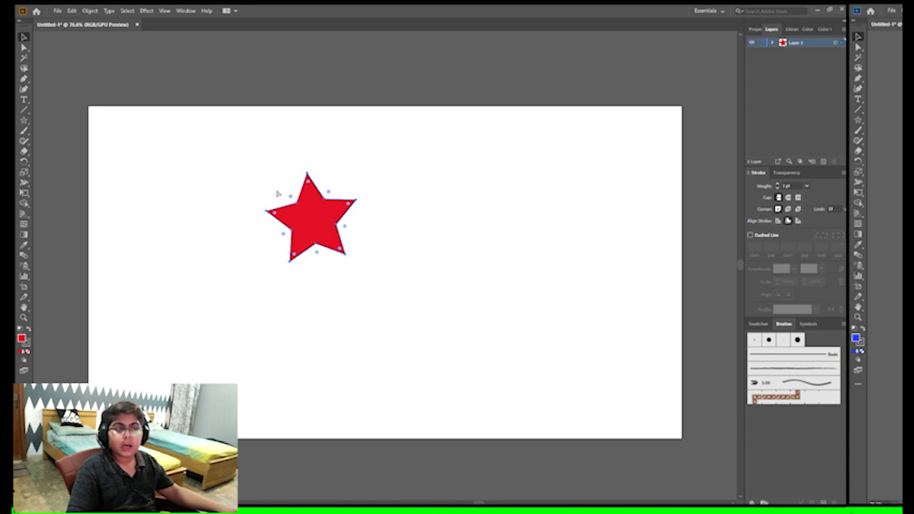
pyautogui.press('v')
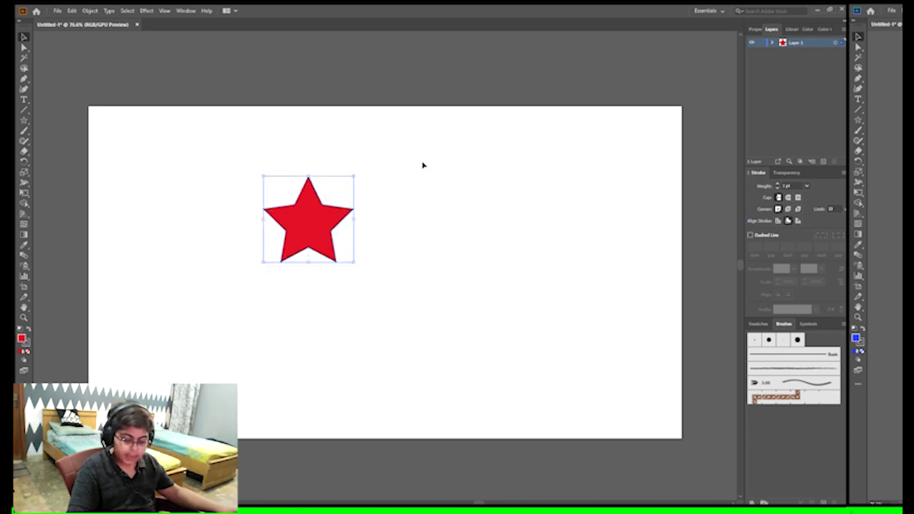
pyautogui.click(175, 79)
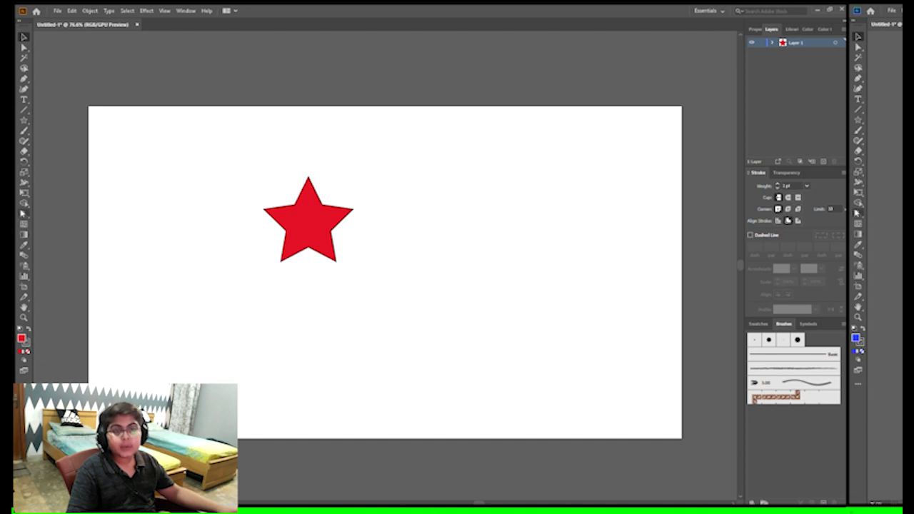
pyautogui.click(24, 160)
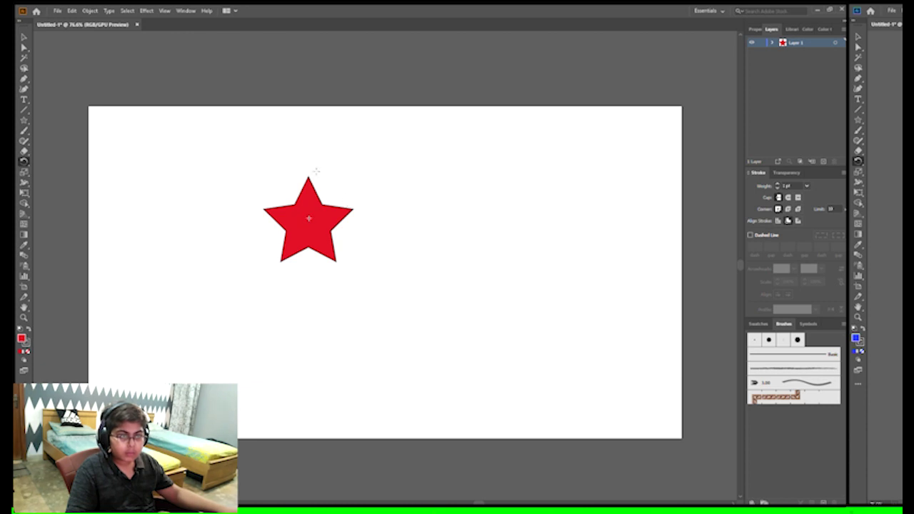
pyautogui.click(24, 36)
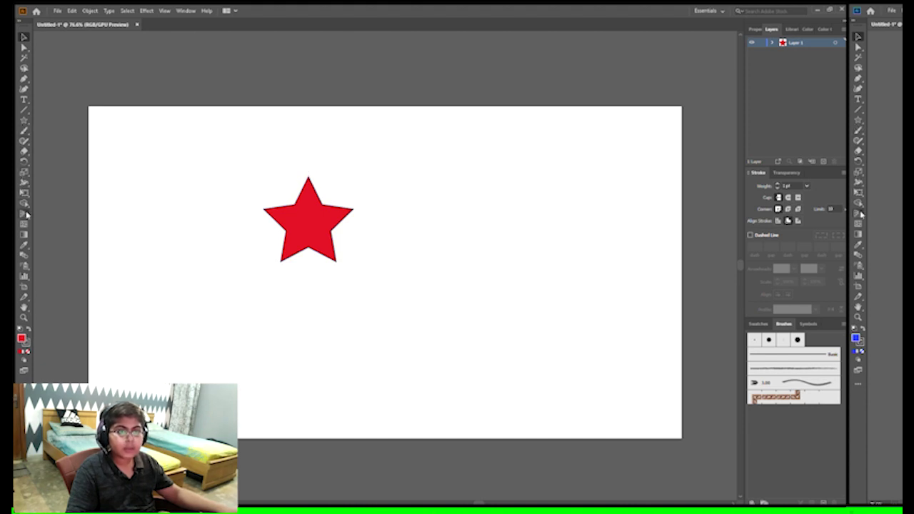
pyautogui.click(24, 161)
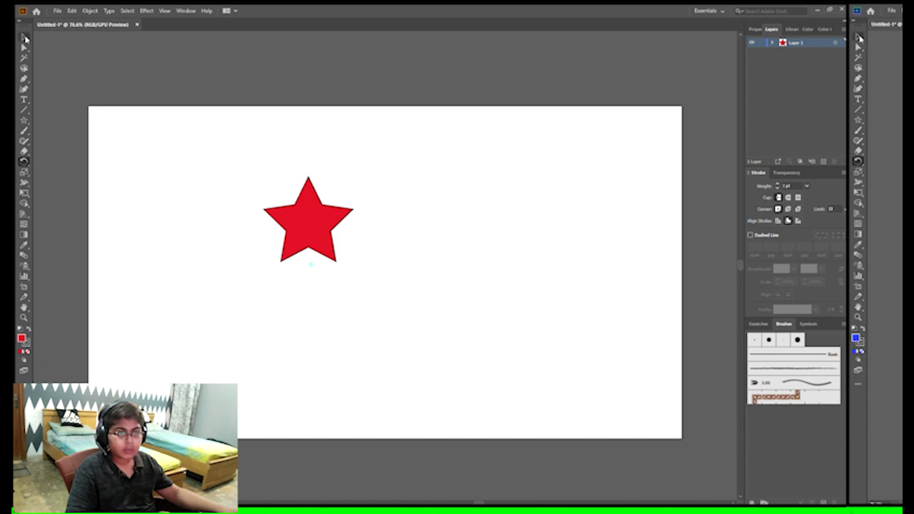
# Try rotating the star around a pivot point near its lower edge with the Rotate tool and undo the rotation
pyautogui.click(22, 36)
pyautogui.click(318, 208)
pyautogui.moveTo(356, 170)
pyautogui.mouseDown()
pyautogui.moveTo(363, 187)
pyautogui.moveTo(355, 162)
pyautogui.moveTo(355, 172)
pyautogui.mouseUp()
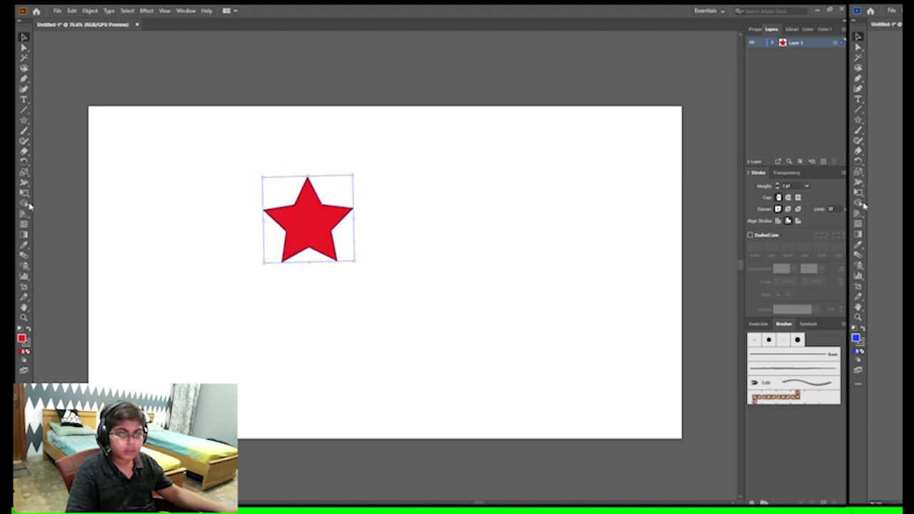
pyautogui.click(23, 161)
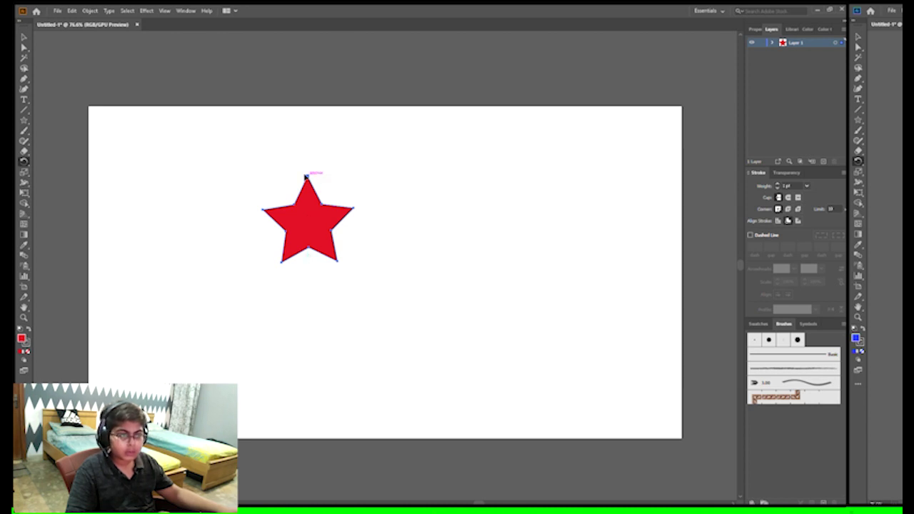
pyautogui.moveTo(359, 207); pyautogui.dragTo(346, 248)
pyautogui.hotkey('ctrl', 'z')
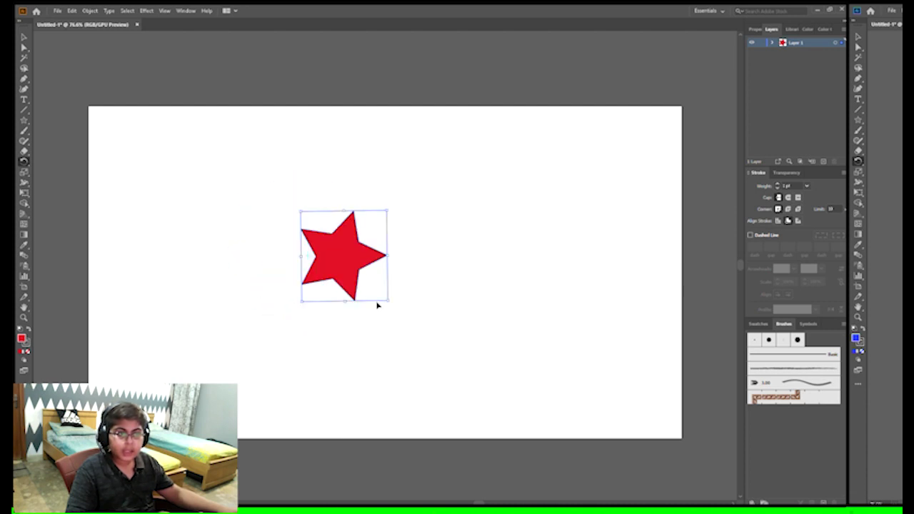
pyautogui.hotkey('ctrl', 'z')
pyautogui.click(375, 311)
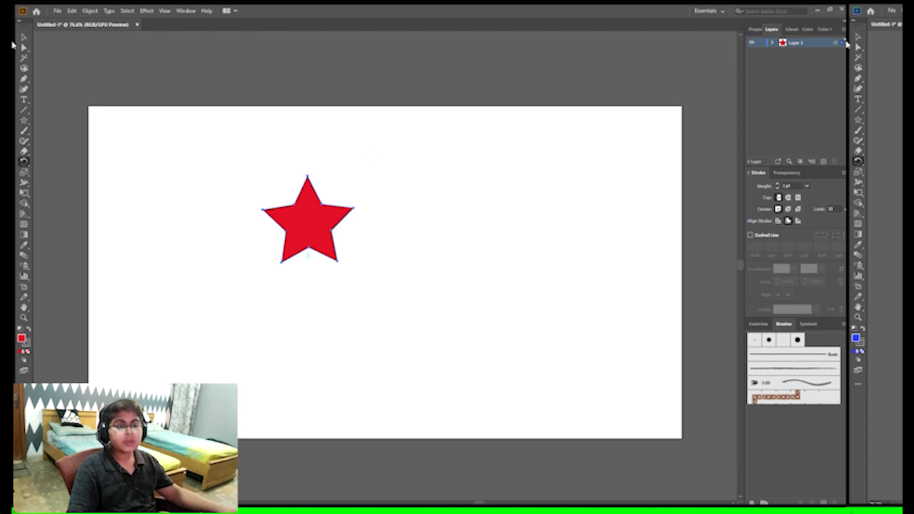
# Delete the red star from the artboard
pyautogui.press('v')
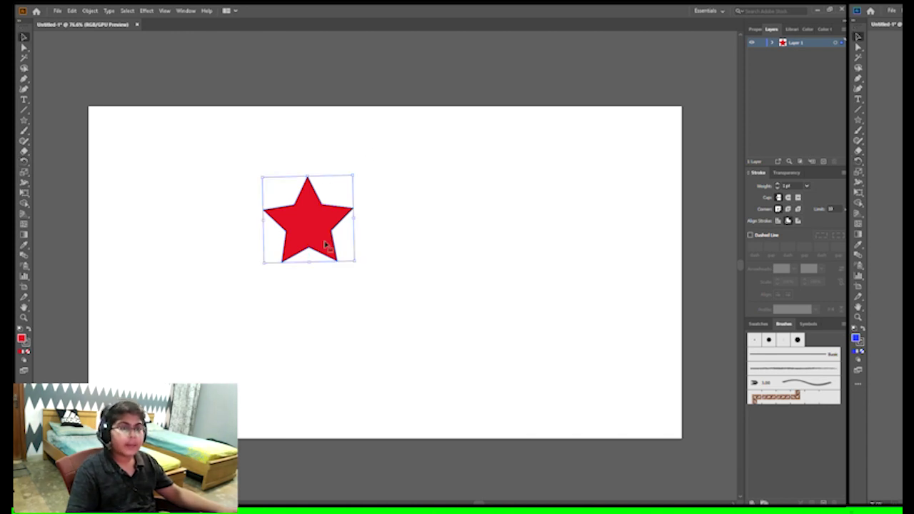
pyautogui.press('Delete')
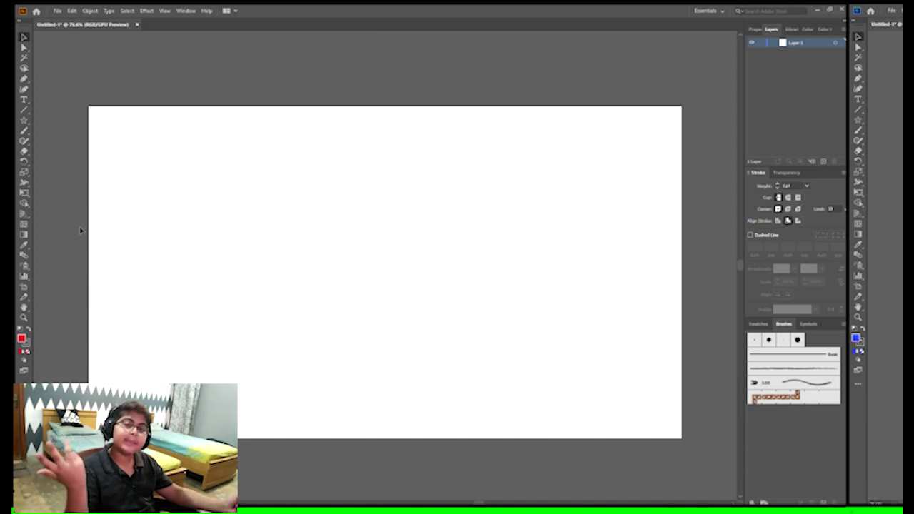
# Draw a red circle just left of the artboard's centre, shift it slightly upward and deselect it
pyautogui.press('l')
pyautogui.moveTo(295, 221); pyautogui.dragTo(403, 300)
pyautogui.press('v')
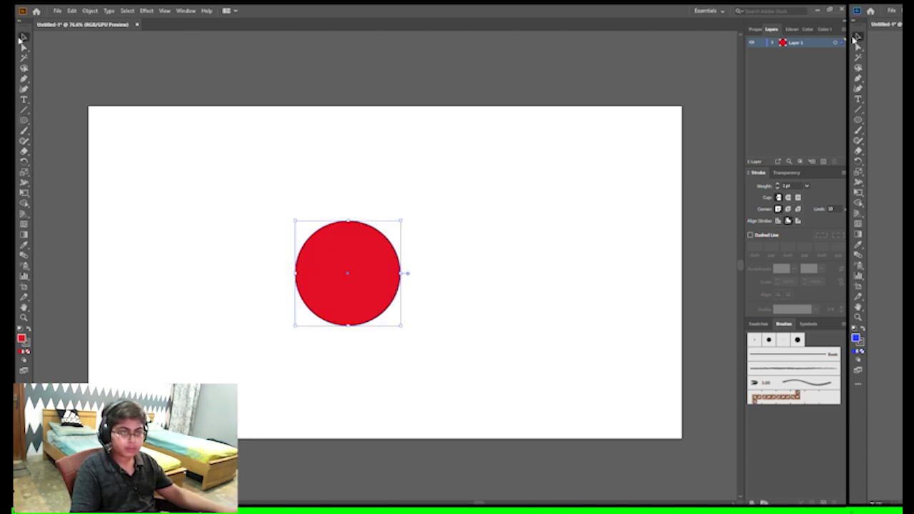
pyautogui.moveTo(370, 288); pyautogui.dragTo(339, 263)
pyautogui.click(146, 241)
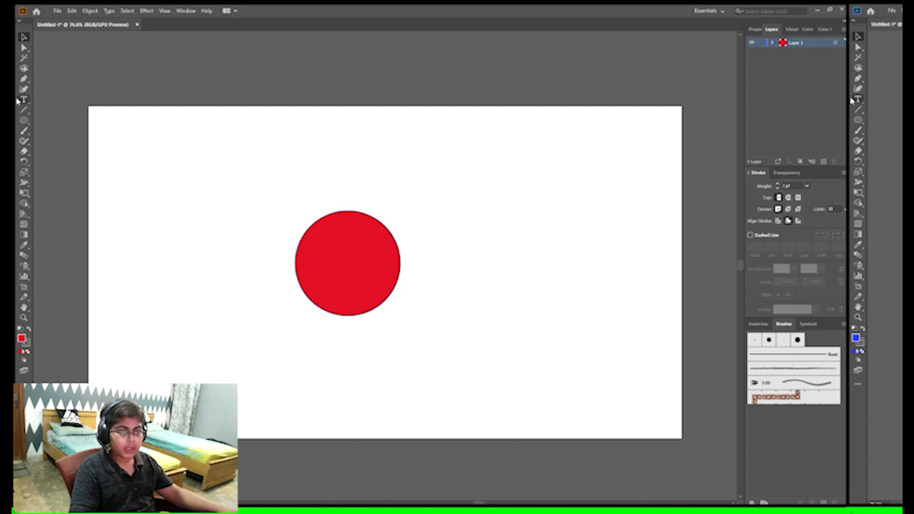
# Draw a small star above the circle, aligned with the circle's centre, and fill it with dark magenta
pyautogui.click(23, 118)
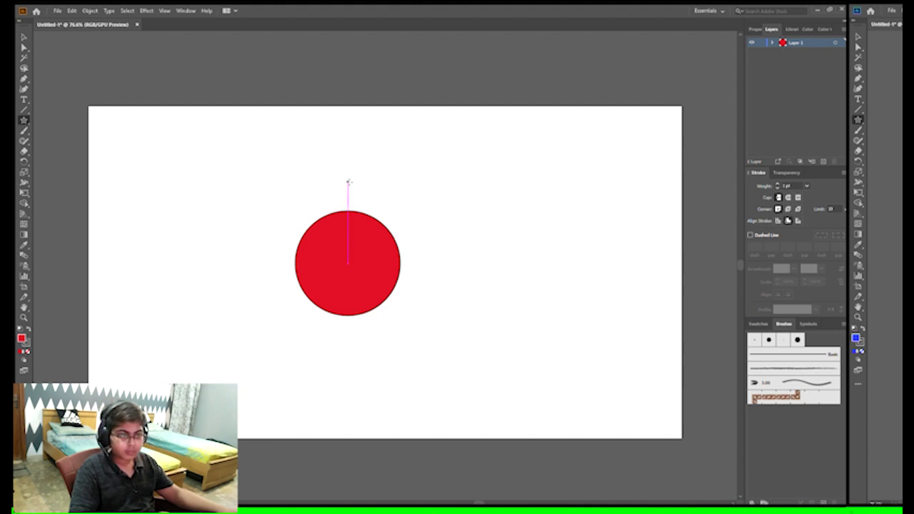
pyautogui.moveTo(348, 182)
pyautogui.mouseDown()
pyautogui.moveTo(356, 191)
pyautogui.moveTo(347, 187)
pyautogui.mouseUp()
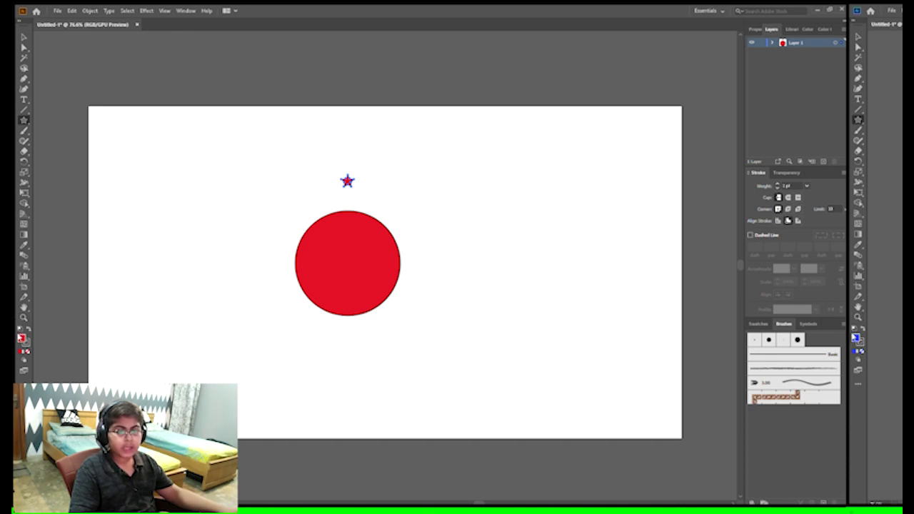
pyautogui.click(19, 339)
pyautogui.click(22, 342)
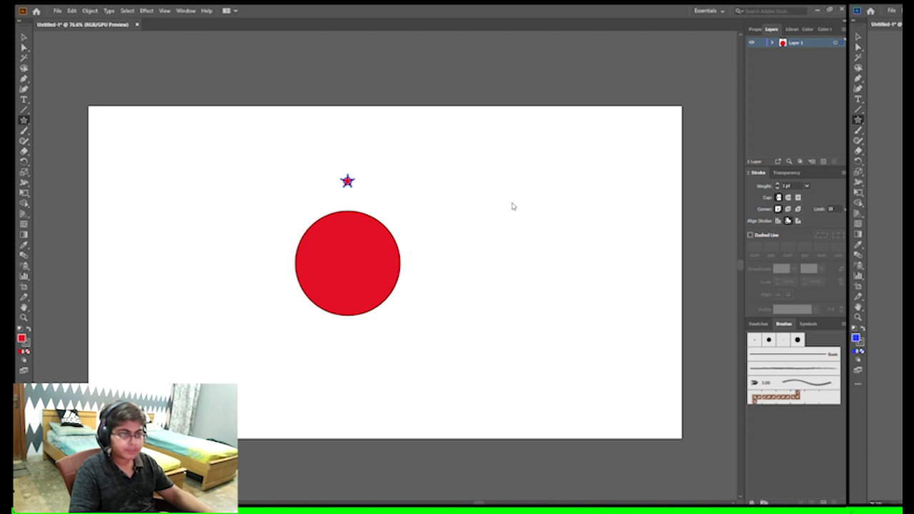
pyautogui.click(24, 36)
pyautogui.click(272, 93)
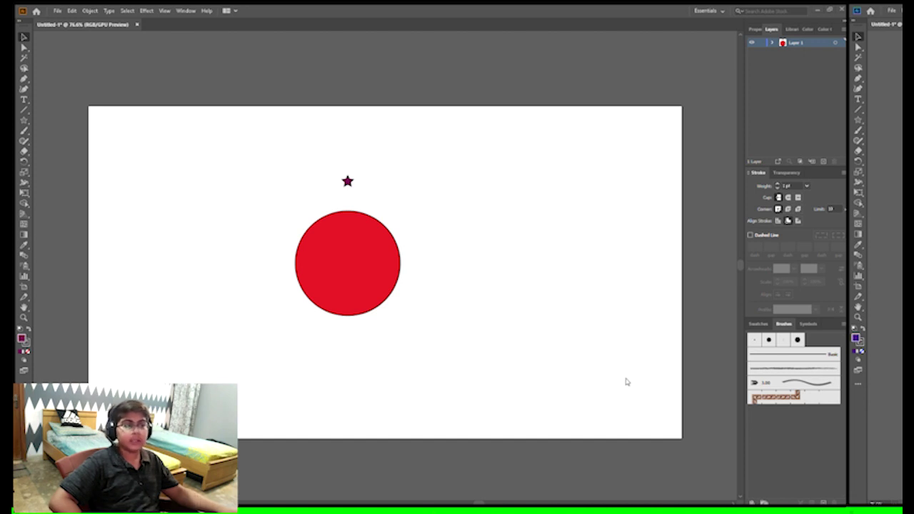
# Try rotating the small star about 20° clockwise around a pivot at the circle's centre and undo the rotation
pyautogui.click(350, 182)
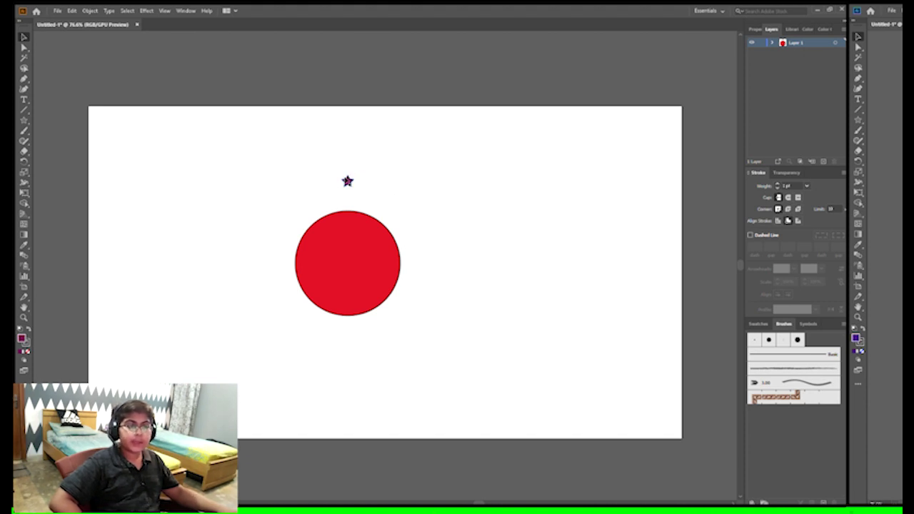
pyautogui.click(362, 214)
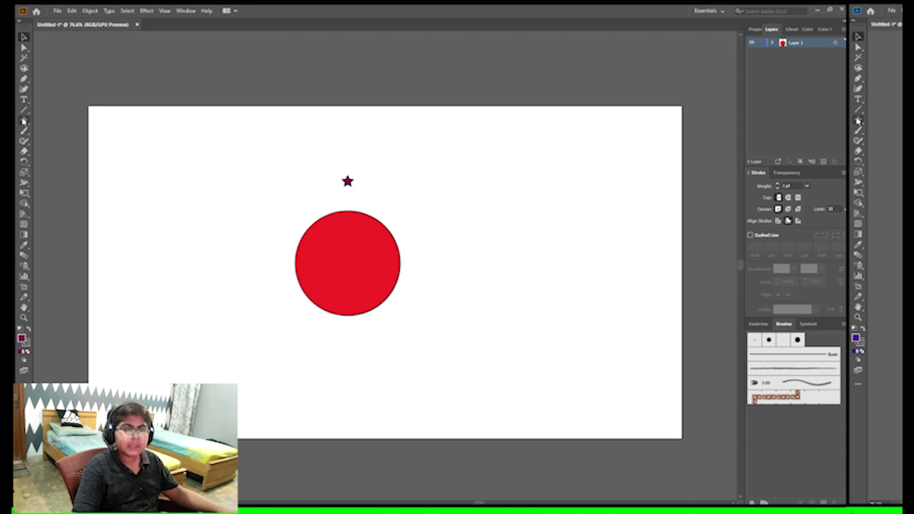
pyautogui.click(23, 161)
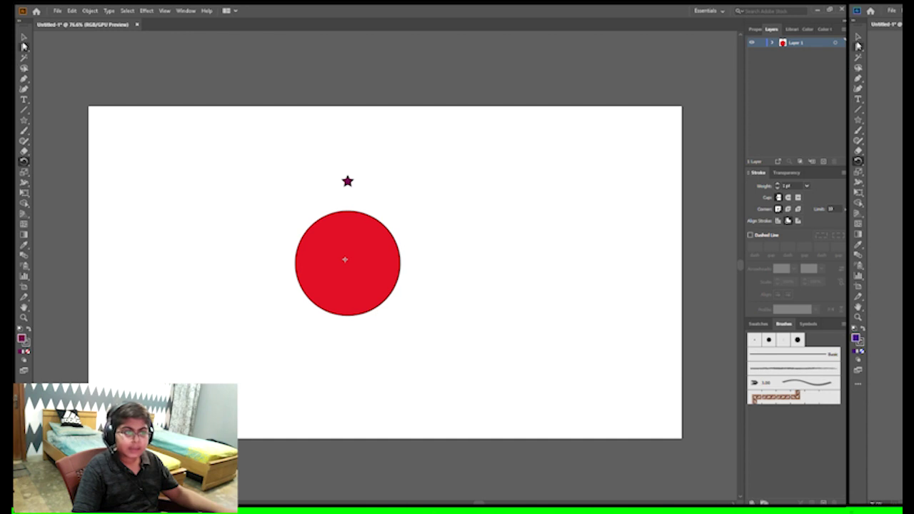
pyautogui.click(23, 37)
pyautogui.click(347, 181)
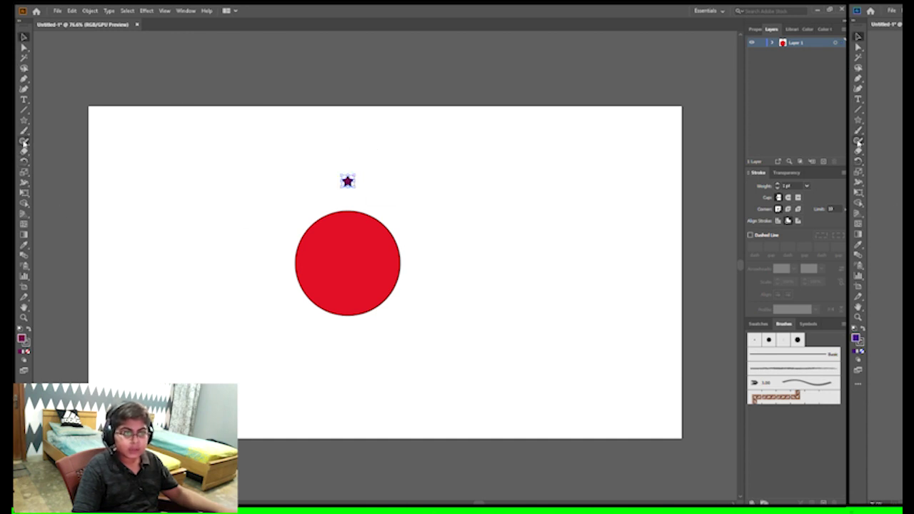
pyautogui.click(24, 161)
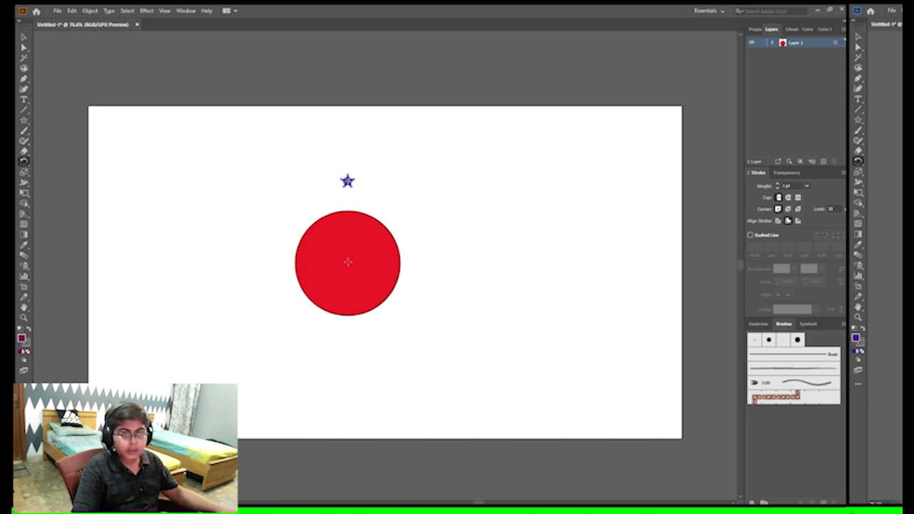
pyautogui.click(348, 264)
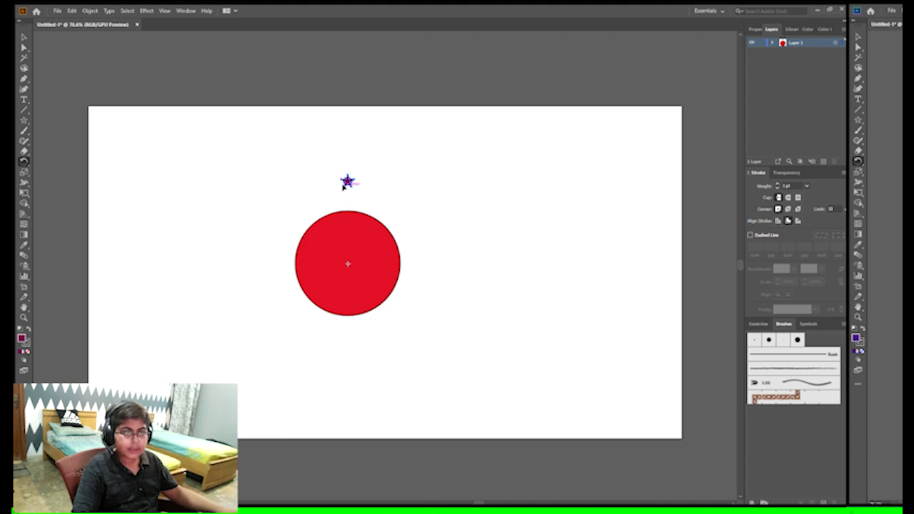
pyautogui.moveTo(347, 180); pyautogui.dragTo(368, 197)
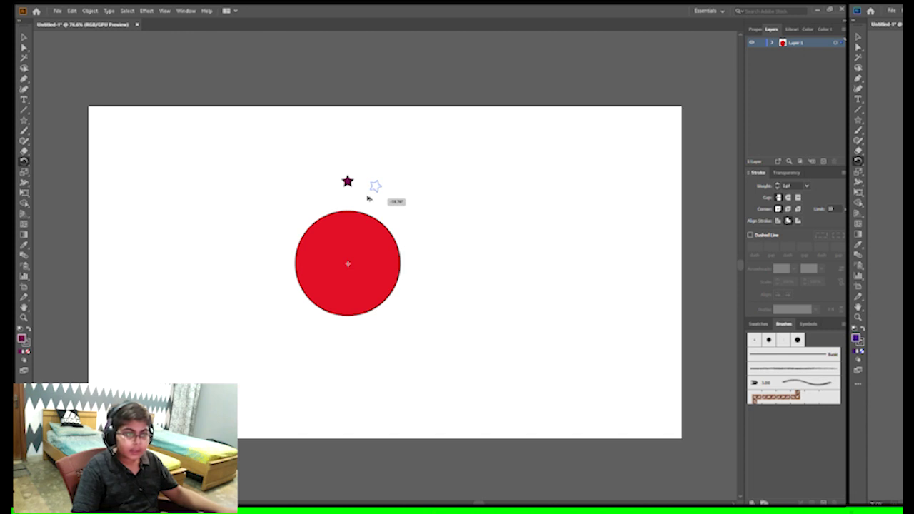
pyautogui.moveTo(368, 198); pyautogui.dragTo(367, 198)
pyautogui.press('v')
pyautogui.hotkey('ctrl', 'z')
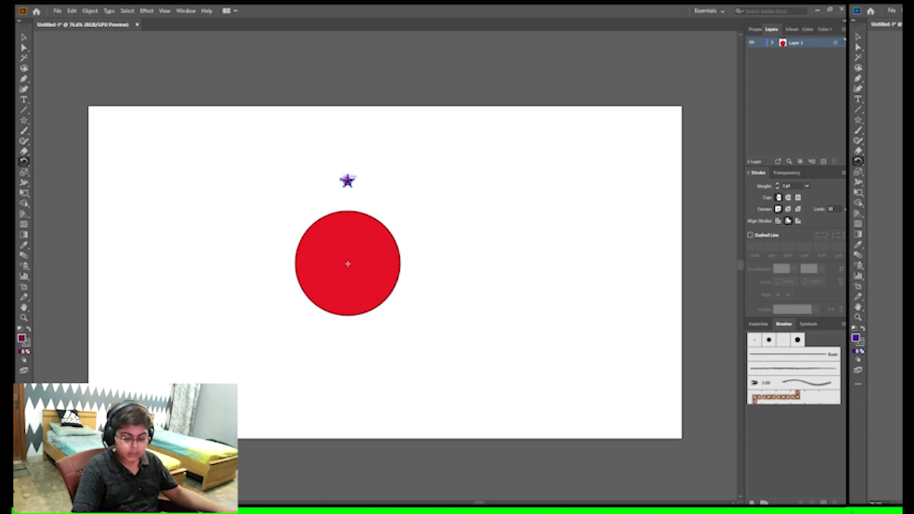
# Try another small clockwise rotation of the star around the circle's centre, undo it and return to the Selection tool
pyautogui.click(346, 263)
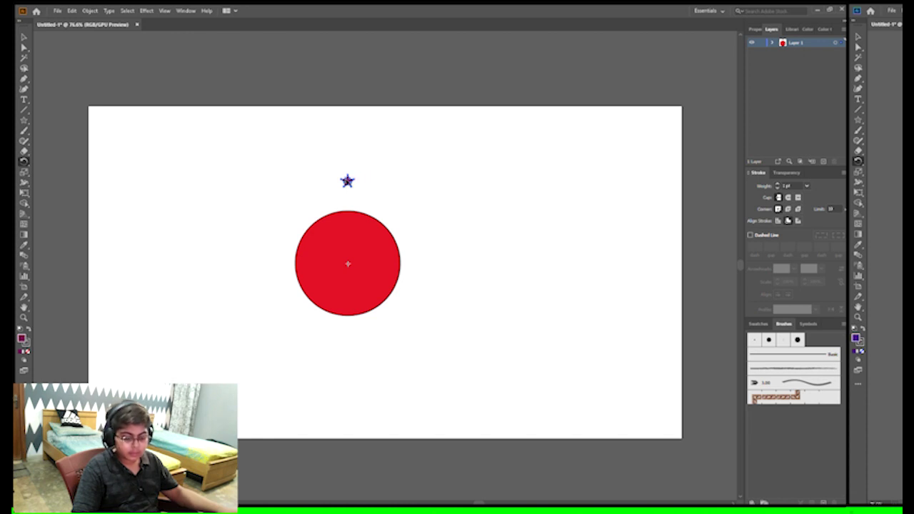
pyautogui.moveTo(347, 181); pyautogui.dragTo(357, 214)
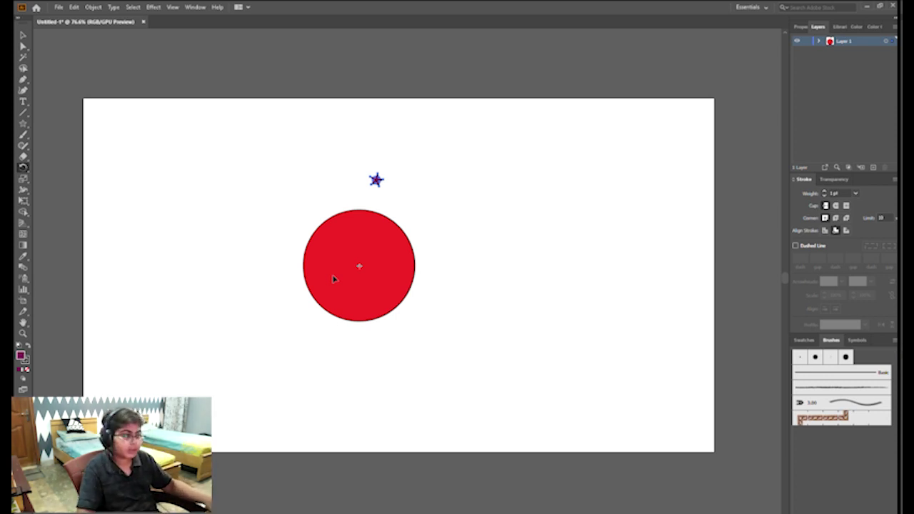
pyautogui.hotkey('ctrl', 'z')
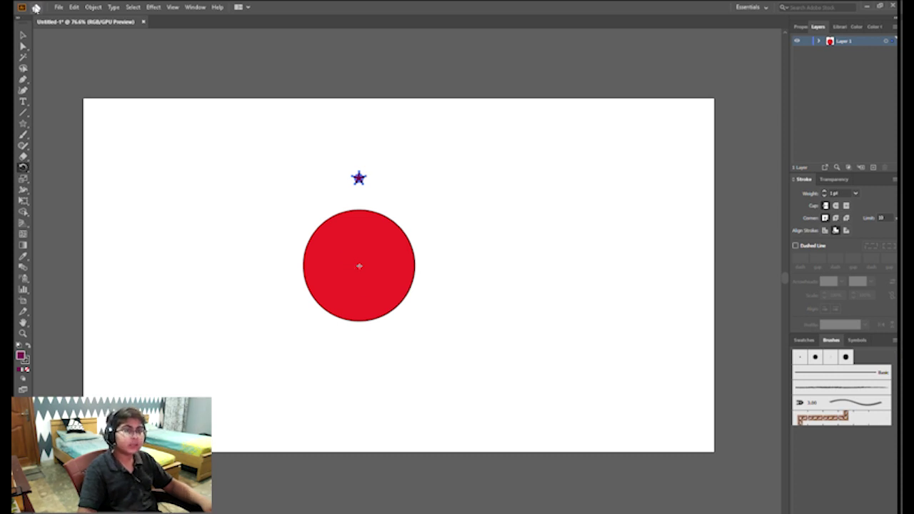
pyautogui.click(22, 34)
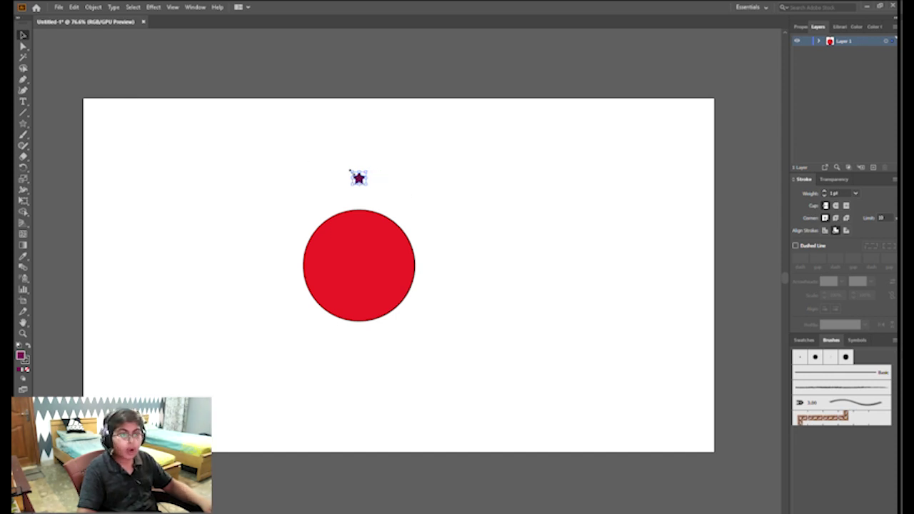
# Rotate a copy of the small star slightly counter-clockwise around a pivot at the circle's centre
pyautogui.click(24, 167)
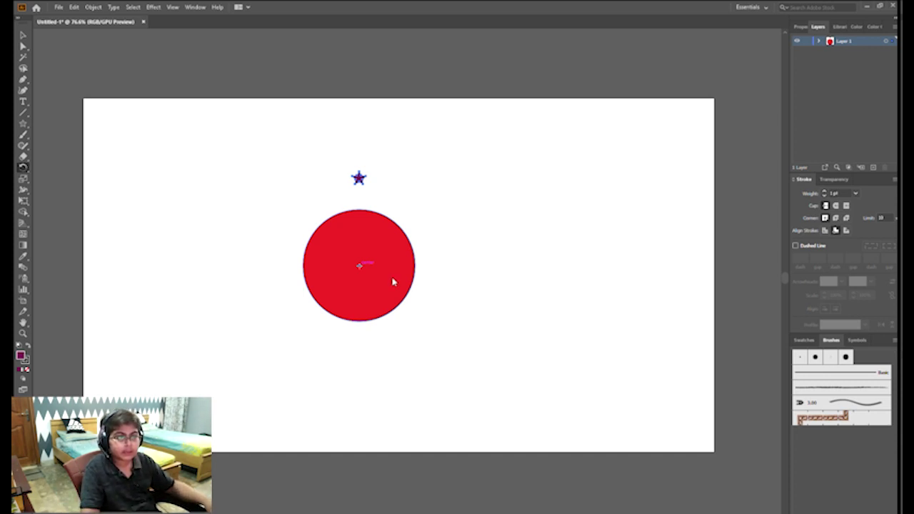
pyautogui.moveTo(389, 286); pyautogui.dragTo(390, 286)
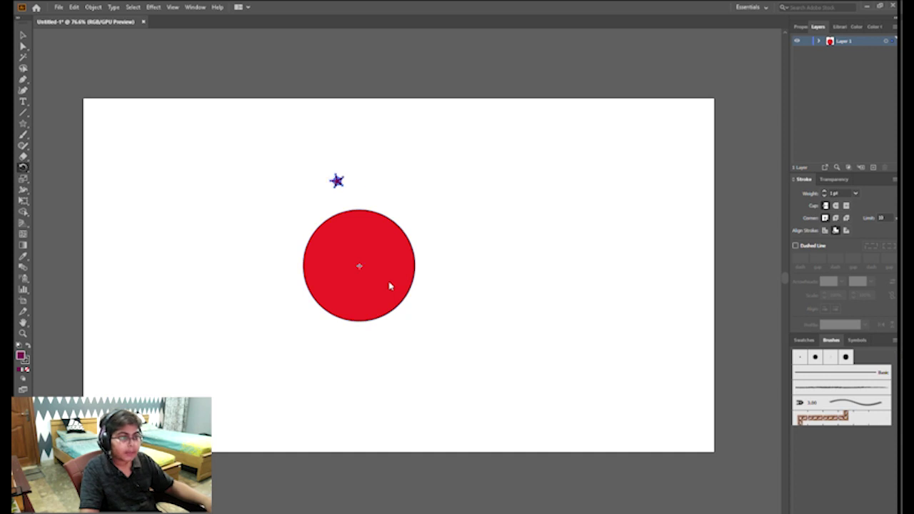
pyautogui.hotkey('ctrl', 'z')
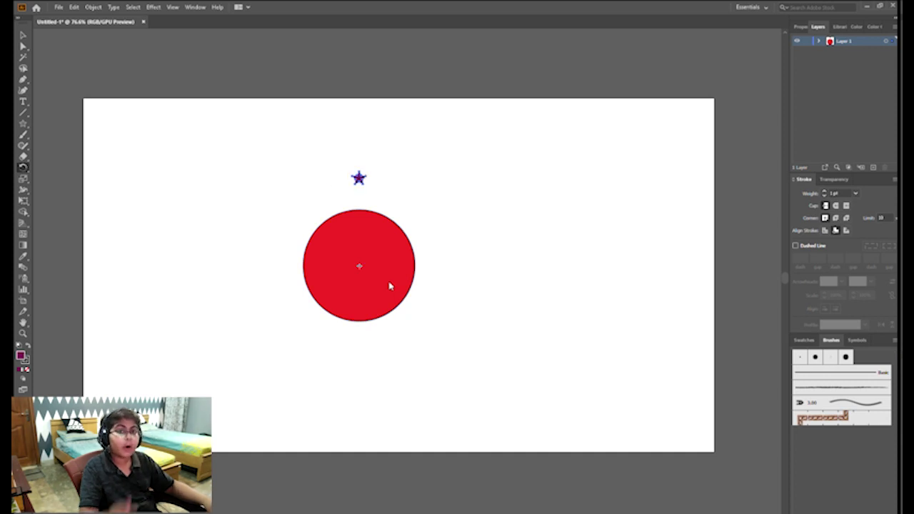
pyautogui.moveTo(407, 304); pyautogui.dragTo(411, 304)
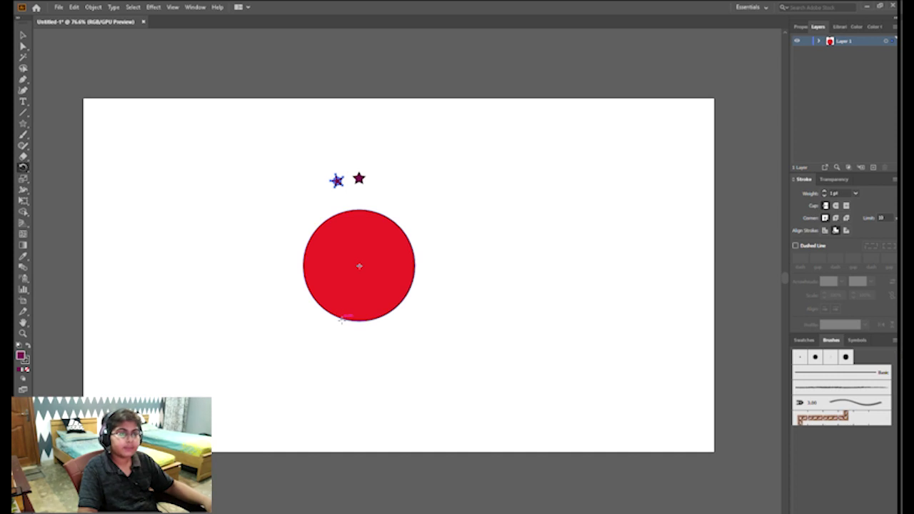
# Repeat the rotated copy until the stars form a full ring around the circle, and return to the Selection tool
pyautogui.hotkey('ctrl', 'd')
pyautogui.hotkey('ctrl', 'd')
pyautogui.hotkey('ctrl', 'd')
pyautogui.hotkey('ctrl', 'd')
pyautogui.hotkey('ctrl', 'd')
pyautogui.hotkey('ctrl', 'd')
pyautogui.hotkey('ctrl', 'd')
pyautogui.hotkey('ctrl', 'd')
pyautogui.hotkey('ctrl', 'd')
pyautogui.hotkey('ctrl', 'd')
pyautogui.hotkey('ctrl', 'd')
pyautogui.hotkey('ctrl', 'd')
pyautogui.hotkey('ctrl', 'd')
pyautogui.hotkey('ctrl', 'd')
pyautogui.hotkey('ctrl', 'd')
pyautogui.hotkey('ctrl', 'd')
pyautogui.hotkey('ctrl', 'd')
pyautogui.hotkey('ctrl', 'd')
pyautogui.hotkey('ctrl', 'd')
pyautogui.hotkey('ctrl', 'd')
pyautogui.hotkey('ctrl', 'd')
pyautogui.hotkey('ctrl', 'd')
pyautogui.hotkey('ctrl', 'd')
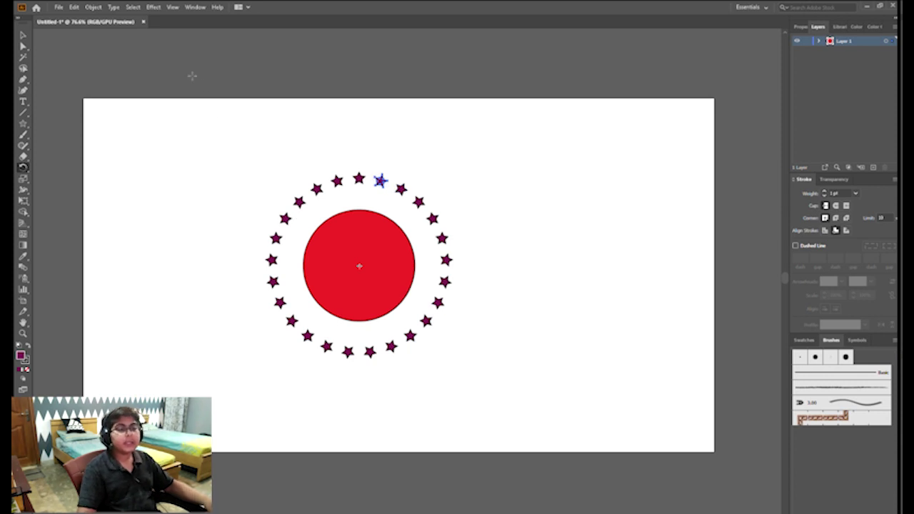
pyautogui.press('v')
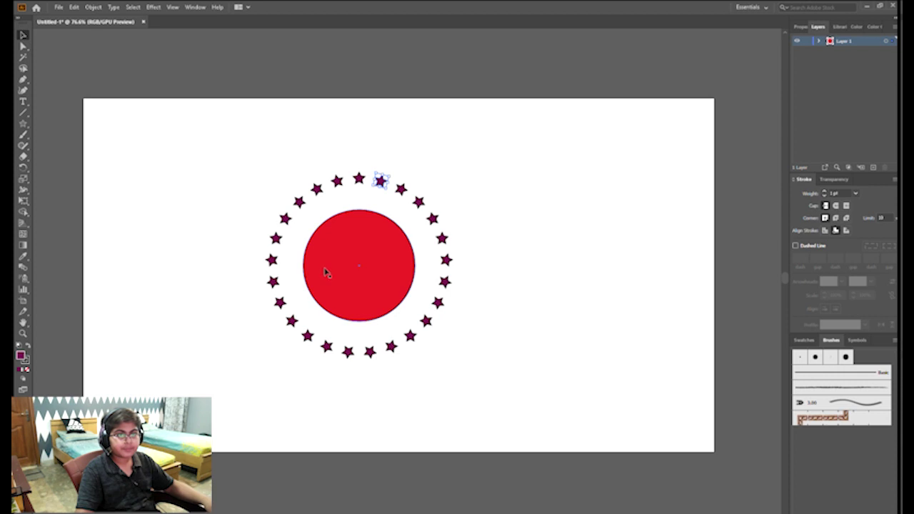
# Open the red circle in isolation mode, leave isolation and select the circle on its own
pyautogui.doubleClick(370, 264)
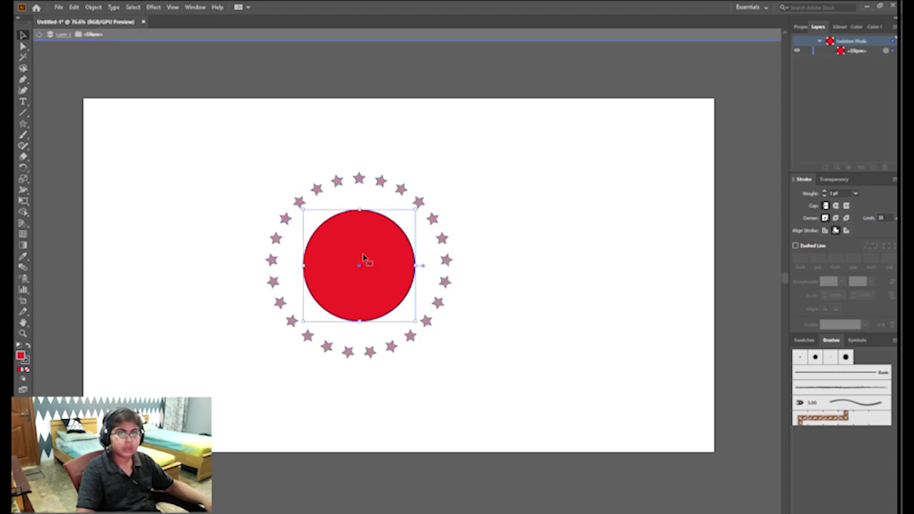
pyautogui.click(506, 190)
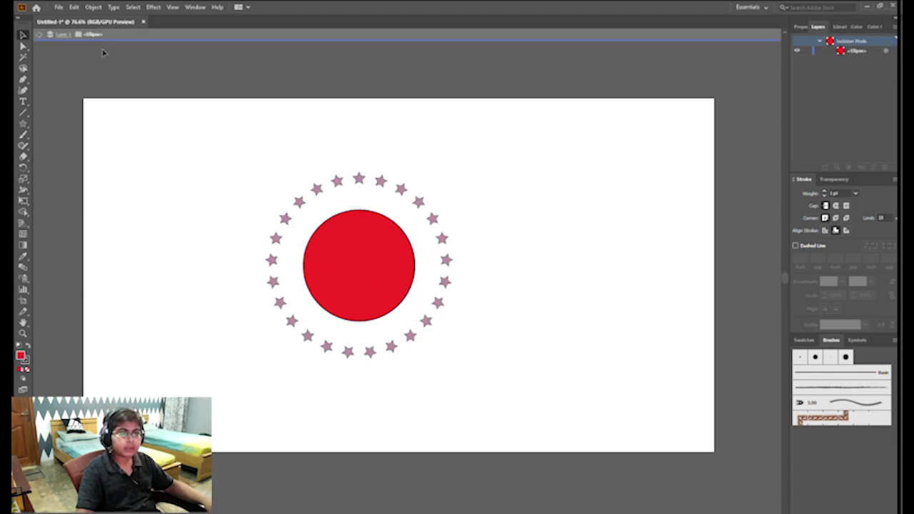
pyautogui.doubleClick(130, 68)
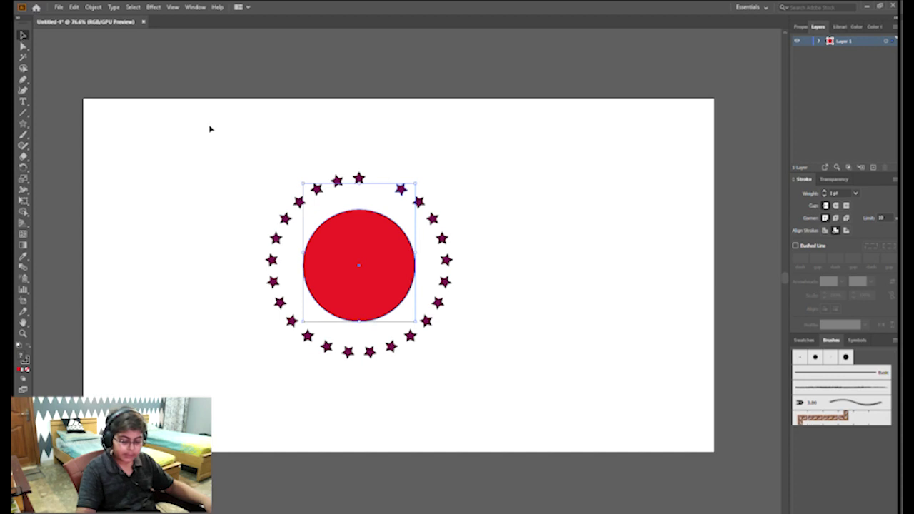
pyautogui.click(261, 145)
pyautogui.click(343, 245)
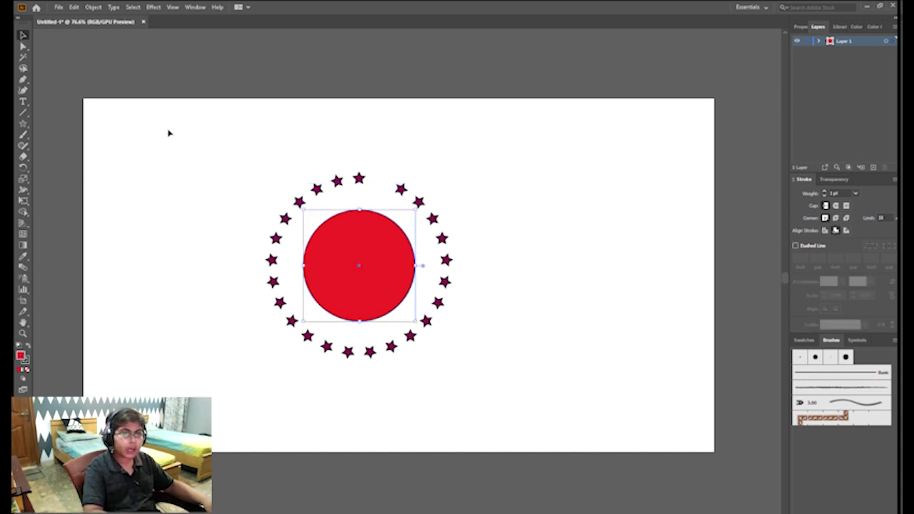
# Show the document rulers and deselect the red circle
pyautogui.press('a')
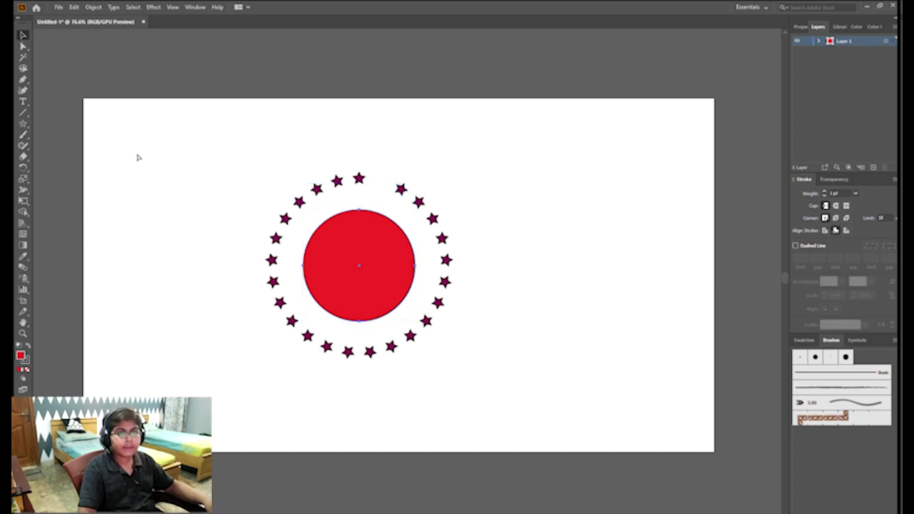
pyautogui.hotkey('ctrl', 'r')
pyautogui.press('v')
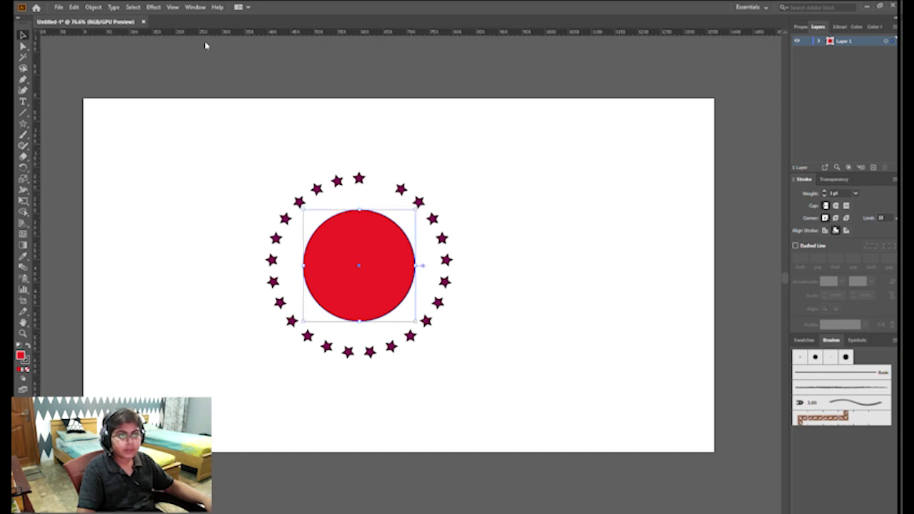
pyautogui.click(343, 50)
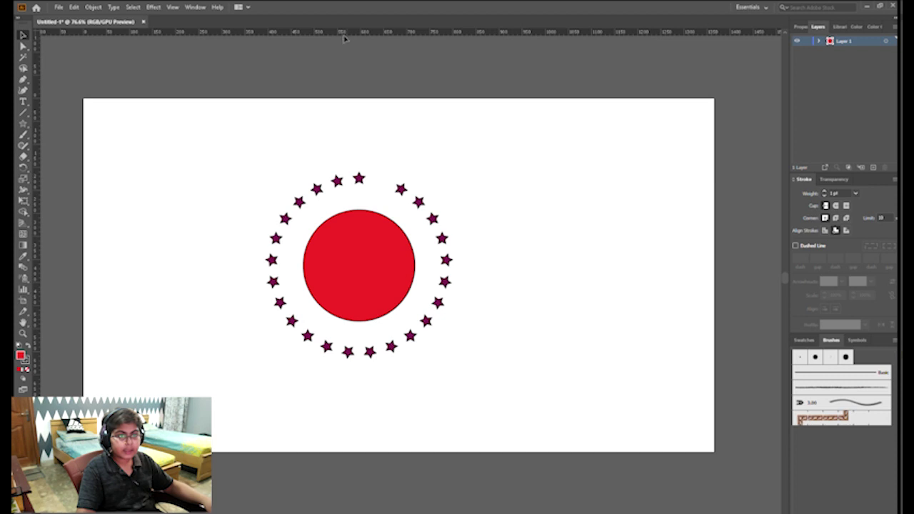
# Try placing a horizontal guide across the upper half of the red circle, and undo it together with the circle's slight shift
pyautogui.moveTo(344, 31); pyautogui.dragTo(347, 248)
pyautogui.moveTo(347, 265); pyautogui.dragTo(351, 265)
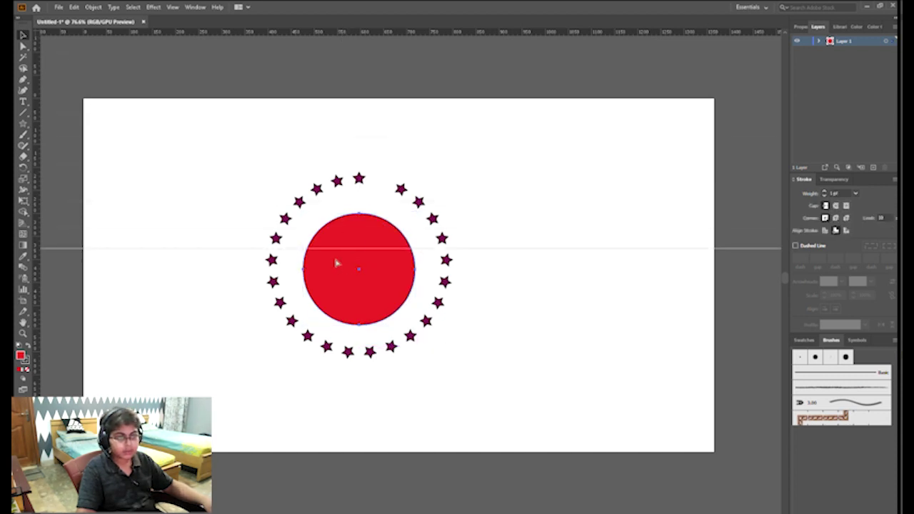
pyautogui.hotkey('ctrl', 'z')
pyautogui.hotkey('ctrl', 'z')
pyautogui.hotkey('ctrl', 'z')
pyautogui.hotkey('ctrl', 'z')
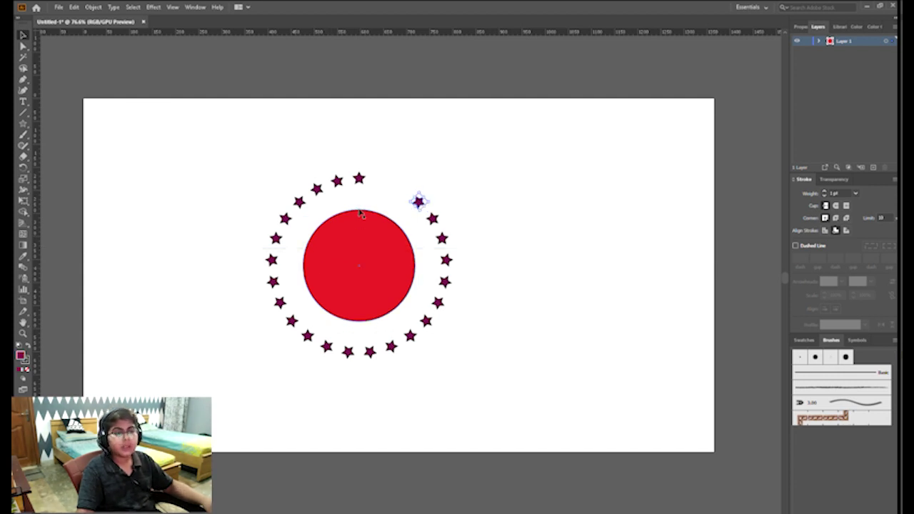
# Refill the gap in the ring by repeating the rotated star copy twice, and isolate the red circle
pyautogui.hotkey('ctrl', 'd')
pyautogui.hotkey('ctrl', 'd')
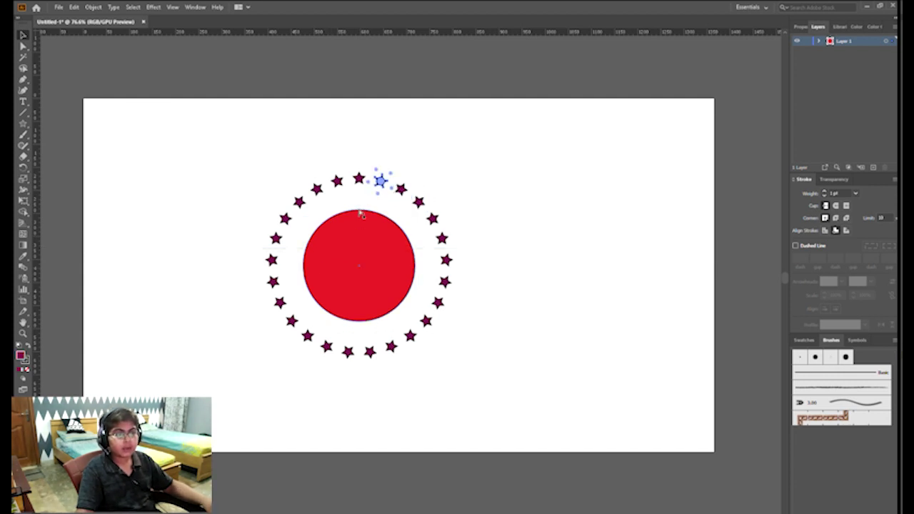
pyautogui.doubleClick(370, 284)
pyautogui.doubleClick(130, 126)
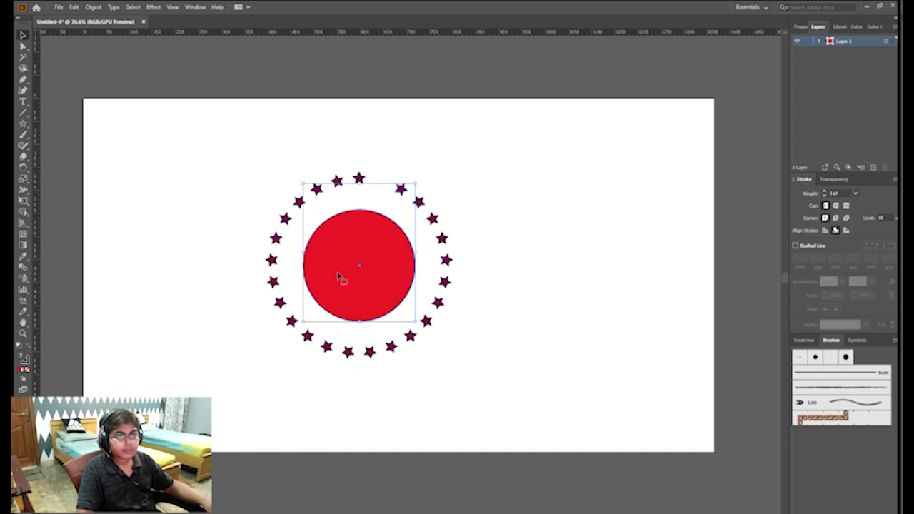
pyautogui.click(537, 213)
pyautogui.doubleClick(375, 257)
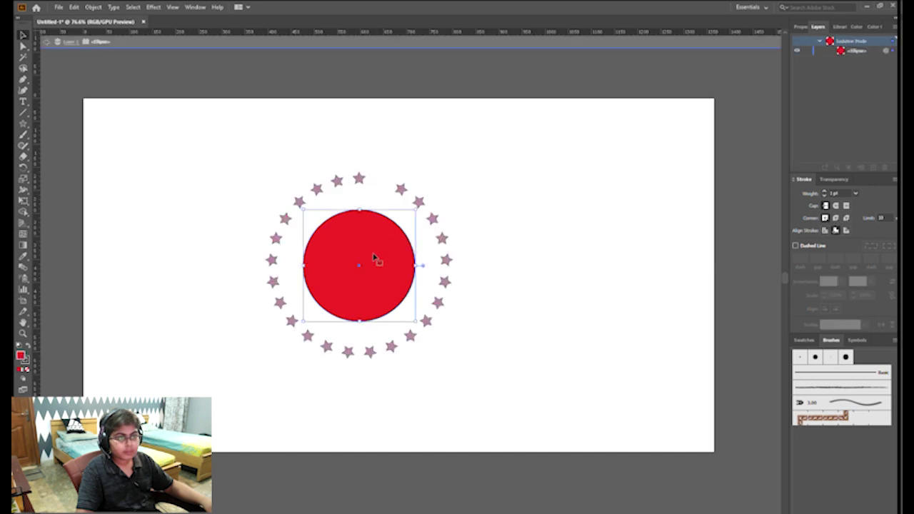
# Select the red circle together with the star at its upper right, scale both down slightly and deselect them
pyautogui.click(375, 186)
pyautogui.doubleClick(418, 202)
pyautogui.keyDown('shift'); pyautogui.click(367, 249); pyautogui.keyUp('shift')
pyautogui.click(417, 202)
pyautogui.click(416, 202)
pyautogui.click(415, 201)
pyautogui.click(413, 202)
pyautogui.click(413, 201)
pyautogui.click(413, 202)
pyautogui.click(419, 201)
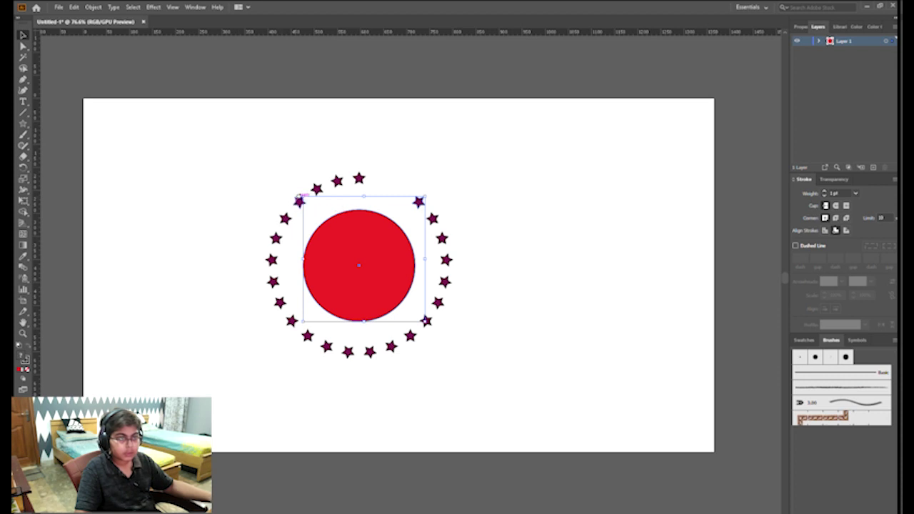
pyautogui.moveTo(301, 197); pyautogui.dragTo(306, 204)
pyautogui.click(443, 194)
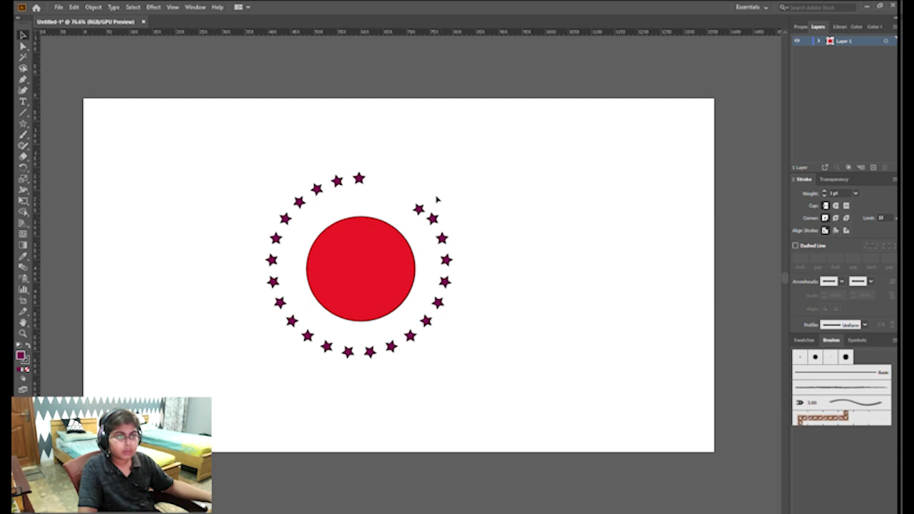
# Move the upper-right star up and slightly to the right, out of the ring
pyautogui.moveTo(418, 208); pyautogui.dragTo(420, 202)
pyautogui.press('Up')
pyautogui.press('Up')
pyautogui.press('Up')
pyautogui.press('Up')
pyautogui.press('Up')
pyautogui.press('Up')
pyautogui.press('Up')
pyautogui.press('Up')
pyautogui.press('Up')
pyautogui.press('Up')
pyautogui.press('Up')
pyautogui.press('Up')
pyautogui.press('Up')
pyautogui.press('Up')
pyautogui.press('Up')
pyautogui.press('Up')
pyautogui.press('Up')
pyautogui.press('Up')
pyautogui.press('Up')
pyautogui.press('Up')
pyautogui.press('Right')
pyautogui.press('Right')
pyautogui.press('Right')
pyautogui.press('Right')
pyautogui.press('Right')
pyautogui.press('Up')
pyautogui.press('Up')
pyautogui.press('Up')
pyautogui.press('Up')
pyautogui.press('Up')
pyautogui.press('Up')
pyautogui.press('Up')
pyautogui.press('Up')
pyautogui.press('Up')
pyautogui.press('Up')
pyautogui.press('Up')
pyautogui.press('Up')
pyautogui.press('Up')
pyautogui.press('Up')
pyautogui.press('Up')
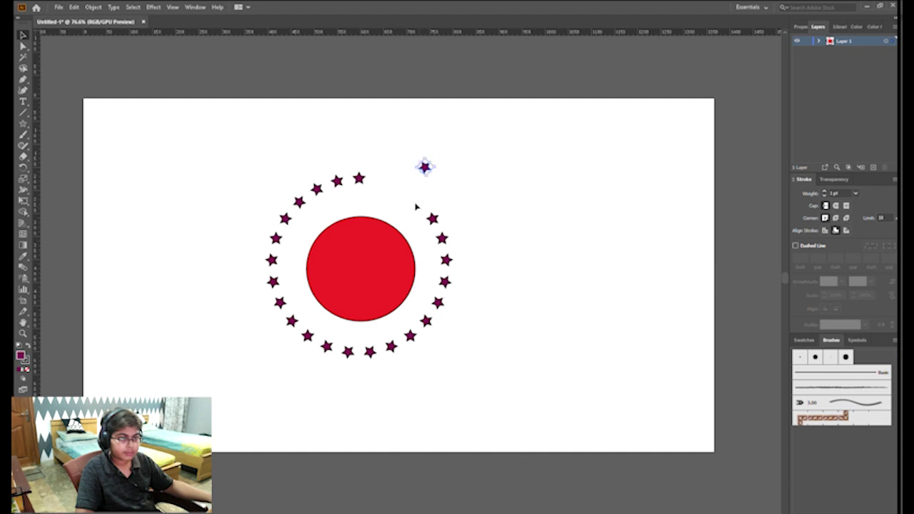
# Nudge the displaced star left and down, back into its place at the ring's upper right
pyautogui.press('Left')
pyautogui.press('Left')
pyautogui.press('Left')
pyautogui.press('Left')
pyautogui.press('Left')
pyautogui.press('Left')
pyautogui.press('Down')
pyautogui.press('Down')
pyautogui.press('Down')
pyautogui.press('Down')
pyautogui.press('Down')
pyautogui.press('Down')
pyautogui.press('Down')
pyautogui.press('Down')
pyautogui.press('Down')
pyautogui.press('Down')
pyautogui.press('Down')
pyautogui.press('Down')
pyautogui.press('Down')
pyautogui.press('Down')
pyautogui.press('Down')
pyautogui.press('Down')
pyautogui.press('Down')
pyautogui.press('Down')
pyautogui.press('Down')
pyautogui.press('Down')
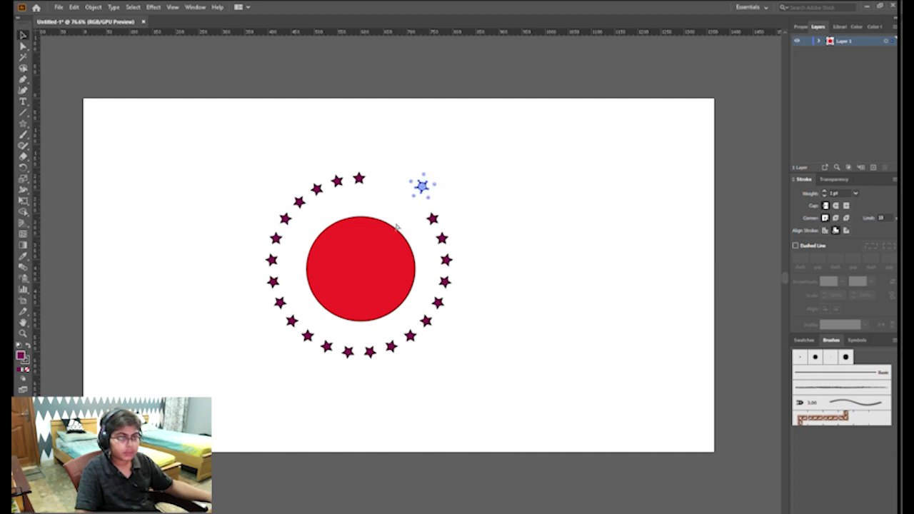
pyautogui.press('Down')
pyautogui.press('Down')
pyautogui.press('Down')
pyautogui.press('Down')
pyautogui.press('Down')
pyautogui.press('Down')
pyautogui.press('Down')
pyautogui.press('Down')
pyautogui.press('Down')
pyautogui.press('Down')
pyautogui.press('Down')
pyautogui.press('Down')
pyautogui.press('Down')
pyautogui.press('Down')
pyautogui.press('Down')
pyautogui.press('Down')
pyautogui.press('Down')
pyautogui.press('Down')
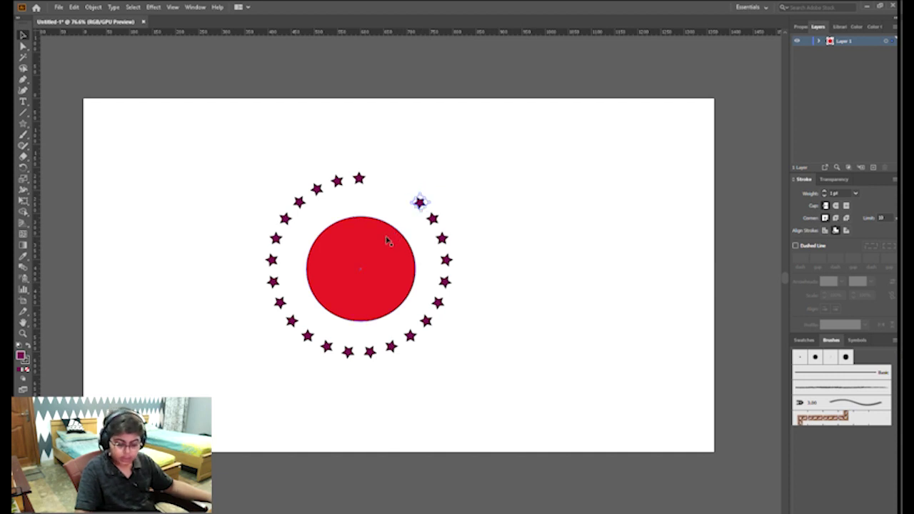
# Duplicate the upper-right star diagonally up and left into the ring's gap, and repeat the copy once
pyautogui.click(532, 171)
pyautogui.click(420, 202)
pyautogui.moveTo(420, 203); pyautogui.dragTo(400, 188)
pyautogui.press('a')
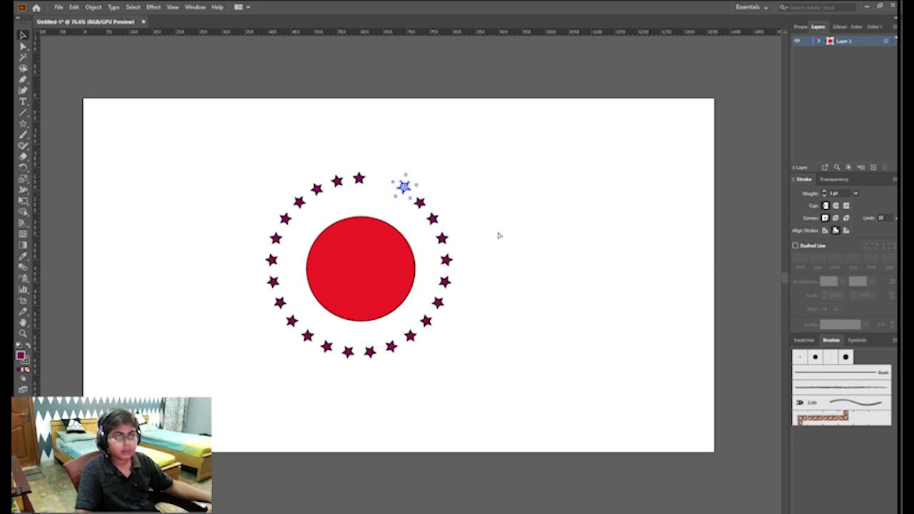
pyautogui.hotkey('ctrl', 'd')
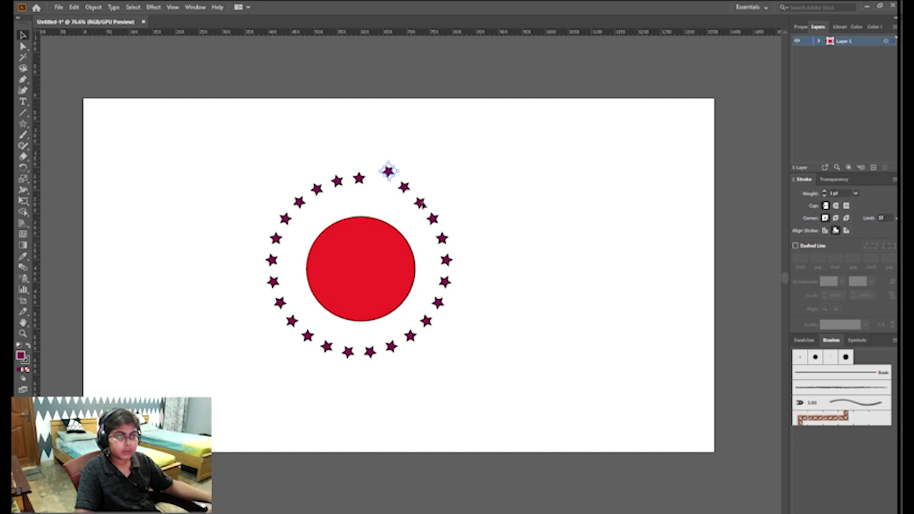
# Undo the star duplicates, the star's moves and the circle's scaling, back to a partial ring of rotated stars
pyautogui.hotkey('ctrl', 'z')
pyautogui.hotkey('ctrl', 'z')
pyautogui.hotkey('ctrl', 'z')
pyautogui.hotkey('ctrl', 'z')
pyautogui.hotkey('ctrl', 'z')
pyautogui.hotkey('ctrl', 'z')
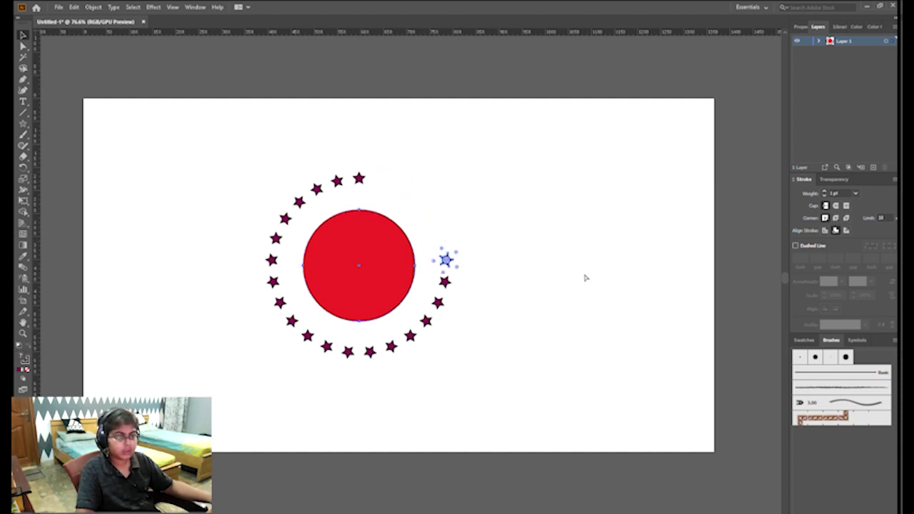
# Undo the circle's scaling and further star copies, back to an arc of stars along the circle's left side
pyautogui.hotkey('ctrl', 'z')
pyautogui.hotkey('ctrl', 'z')
pyautogui.hotkey('ctrl', 'z')
pyautogui.hotkey('ctrl', 'z')
pyautogui.hotkey('ctrl', 'z')
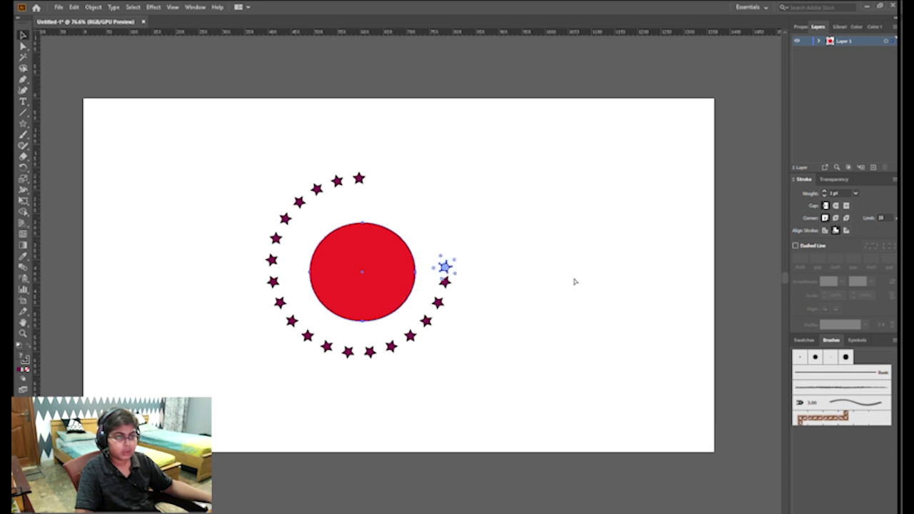
pyautogui.hotkey('ctrl', 'z')
pyautogui.hotkey('ctrl', 'z')
pyautogui.hotkey('ctrl', 'z')
pyautogui.hotkey('ctrl', 'z')
pyautogui.hotkey('ctrl', 'z')
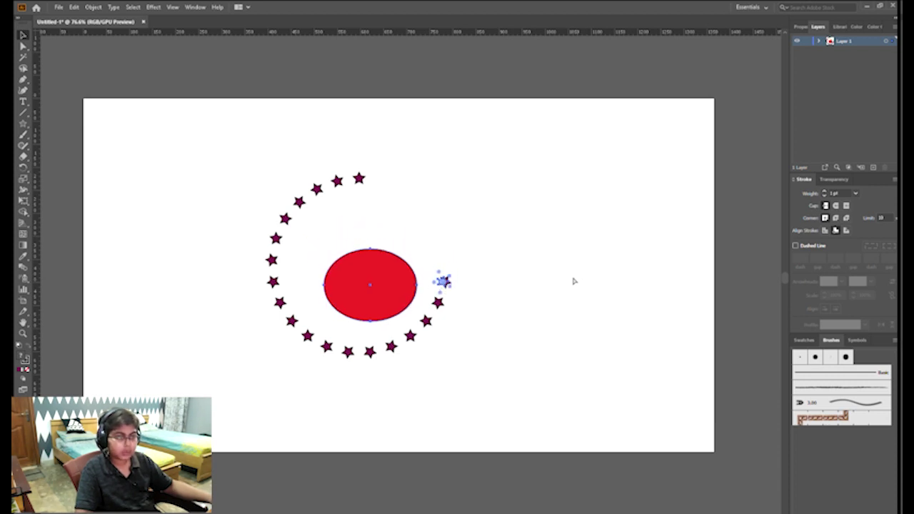
pyautogui.hotkey('ctrl', 'z')
pyautogui.hotkey('ctrl', 'z')
pyautogui.hotkey('ctrl', 'z')
pyautogui.hotkey('ctrl', 'z')
pyautogui.hotkey('ctrl', 'z')
pyautogui.hotkey('ctrl', 'z')
pyautogui.hotkey('ctrl', 'z')
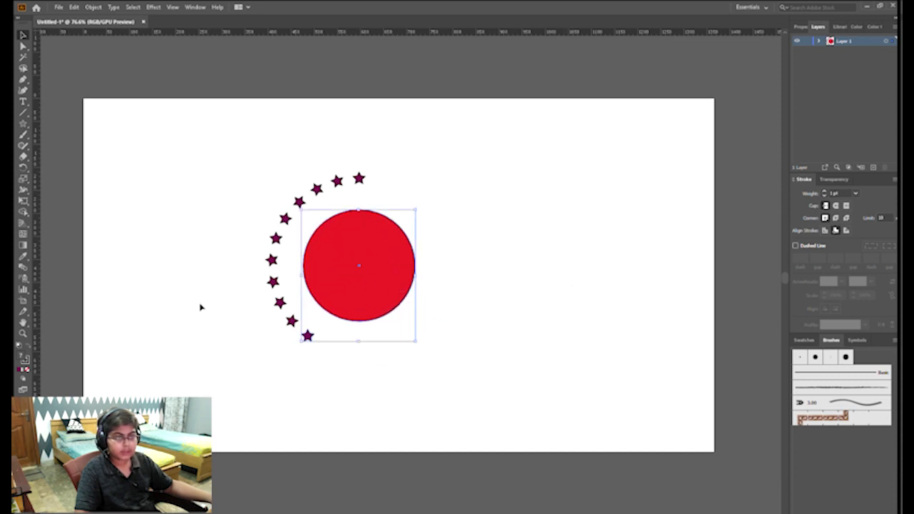
# Delete all the remaining stars around the red circle
pyautogui.click(204, 308)
pyautogui.moveTo(261, 216); pyautogui.dragTo(328, 190)
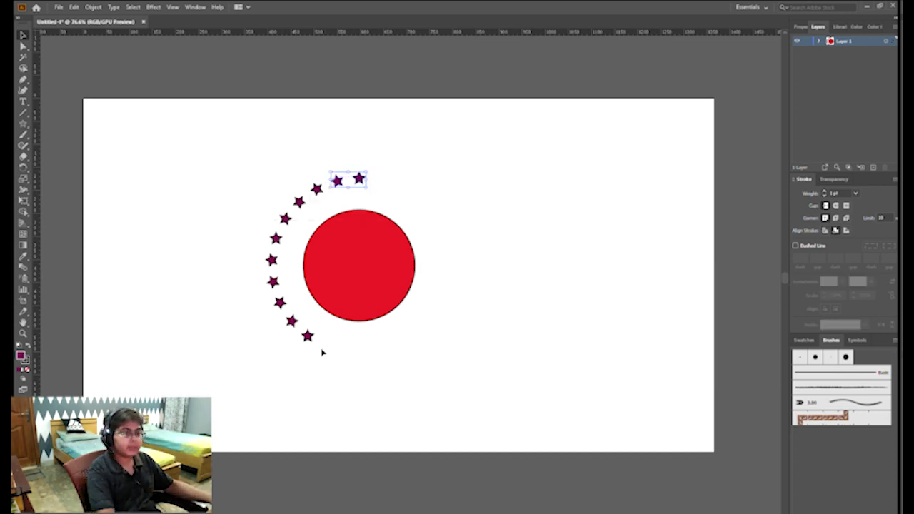
pyautogui.click(291, 319)
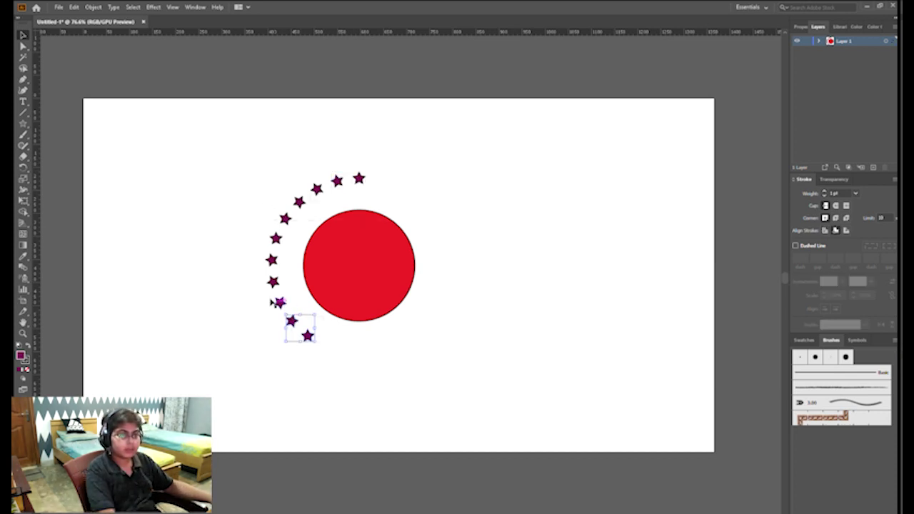
pyautogui.press('Delete')
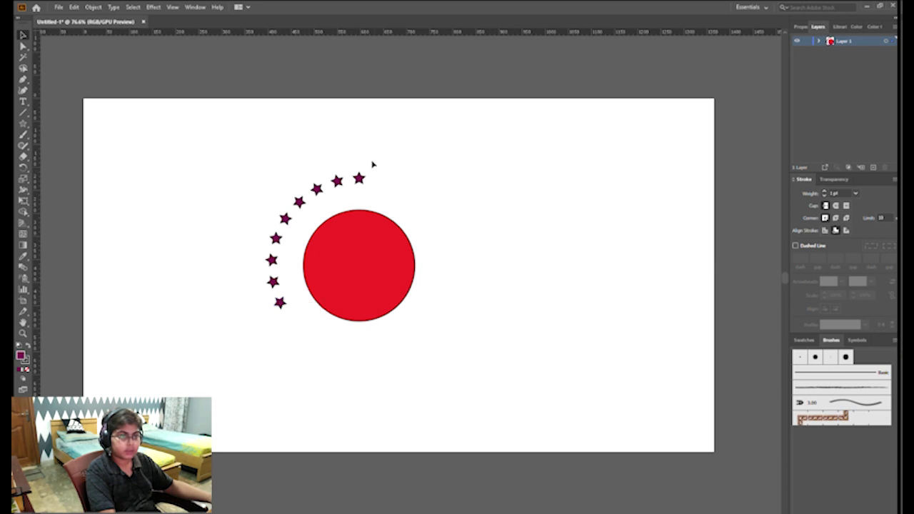
pyautogui.press('Delete')
pyautogui.press('Delete')
pyautogui.moveTo(328, 177); pyautogui.dragTo(276, 367)
pyautogui.press('Delete')
pyautogui.press('Delete')
pyautogui.press('Delete')
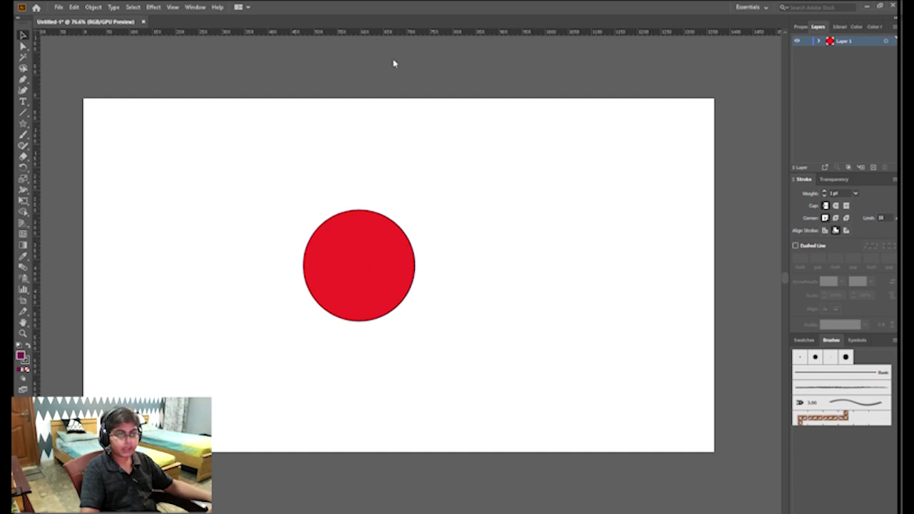
# Place a horizontal and a vertical ruler guide crossing at the red circle's centre
pyautogui.moveTo(361, 51); pyautogui.dragTo(365, 265)
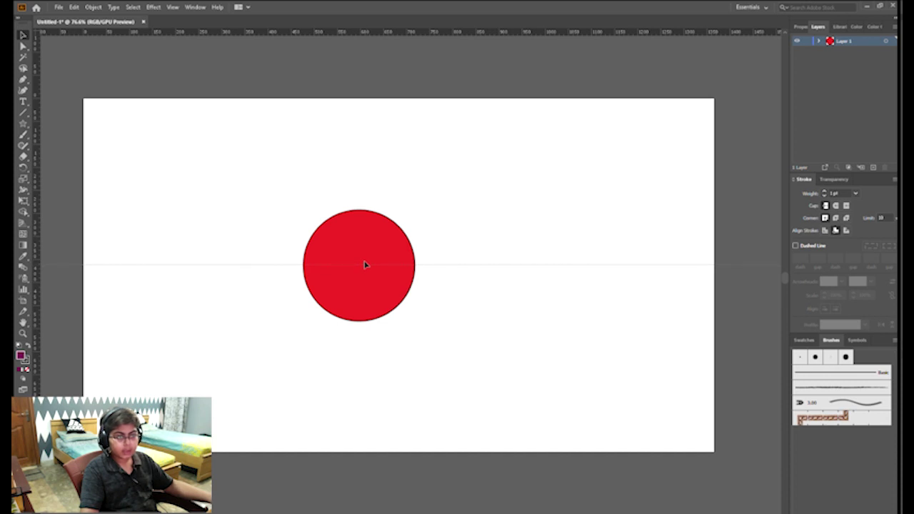
pyautogui.moveTo(369, 263); pyautogui.dragTo(370, 267)
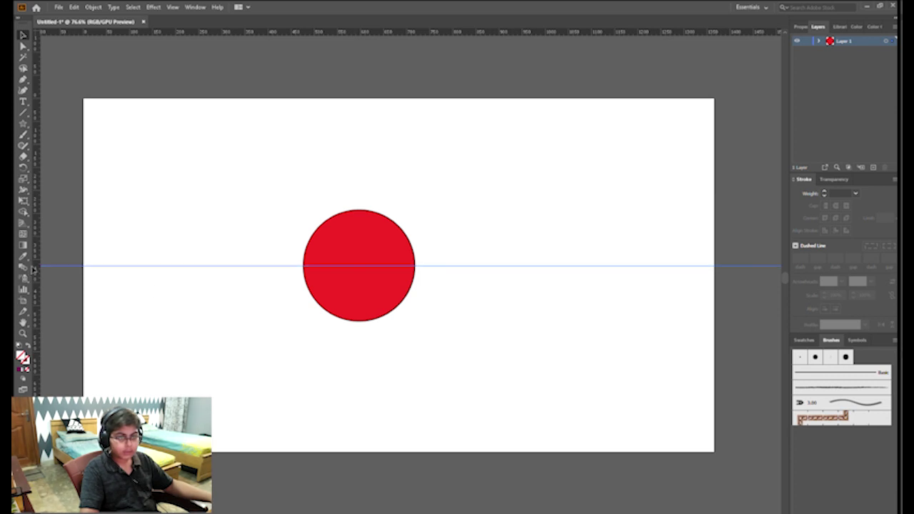
pyautogui.moveTo(33, 268); pyautogui.dragTo(360, 273)
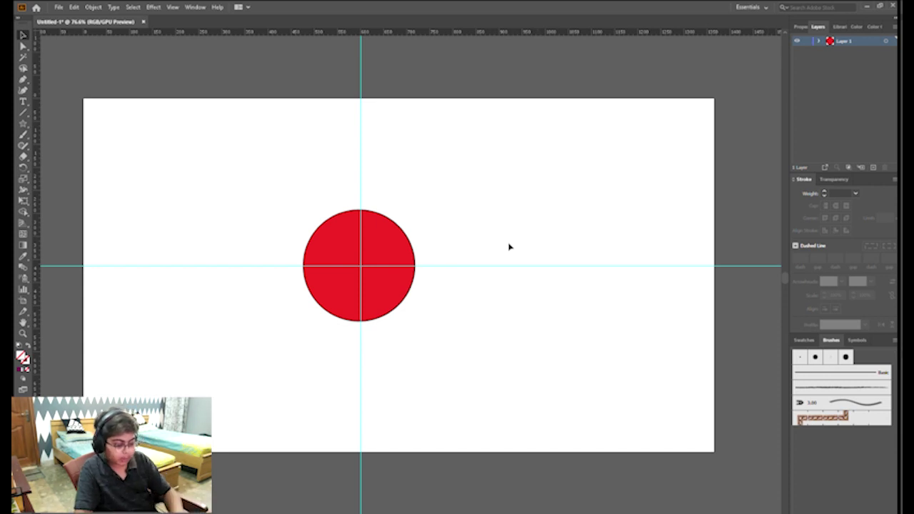
# Hide the guides and delete the red circle from the artboard
pyautogui.click(362, 246)
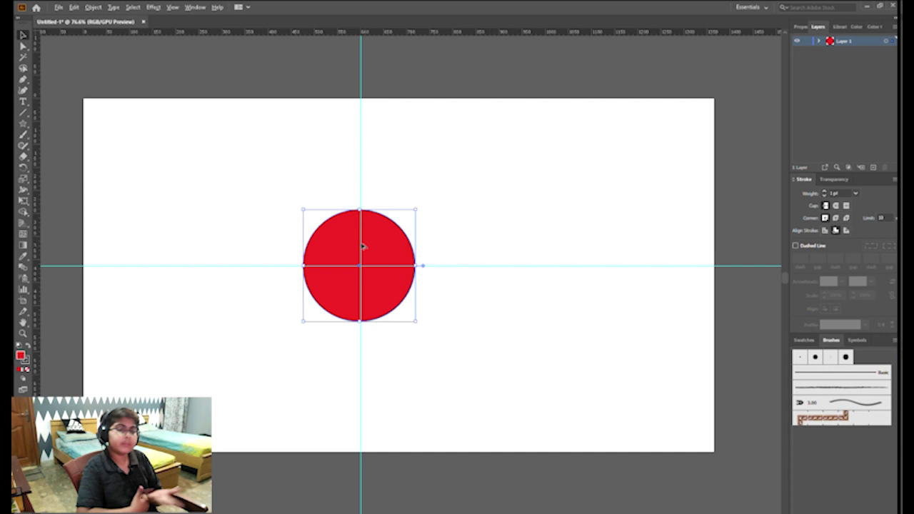
pyautogui.hotkey('ctrl', ';')
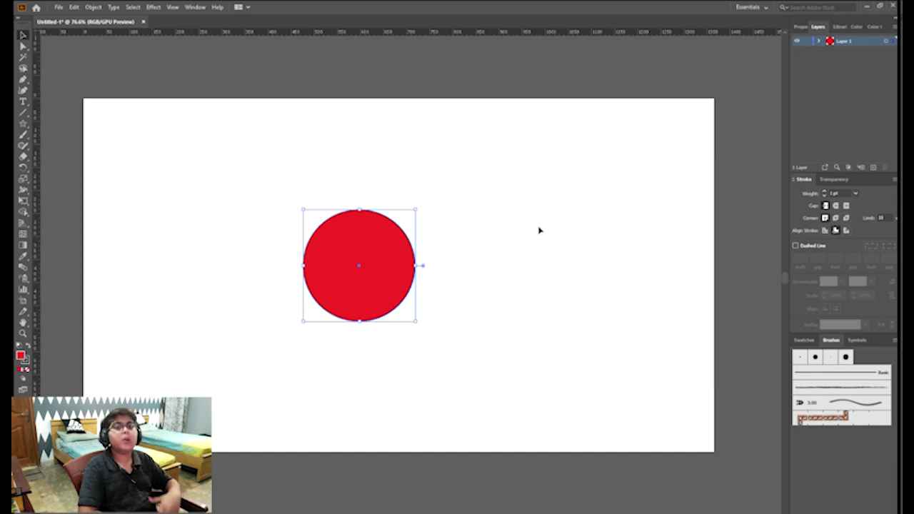
pyautogui.press('Delete')
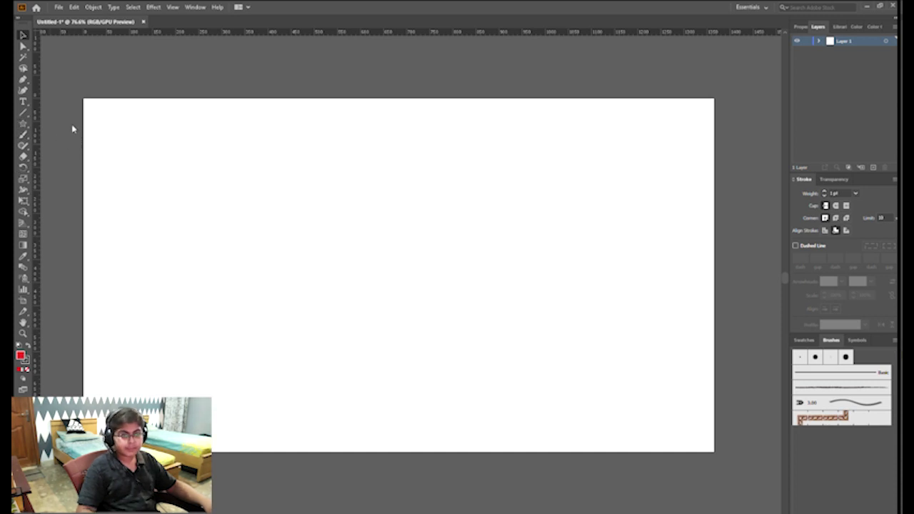
# Draw six separate red rectangles of different sizes across the middle of the artboard with the Rectangle tool
pyautogui.press('m')
pyautogui.moveTo(240, 184); pyautogui.dragTo(283, 213)
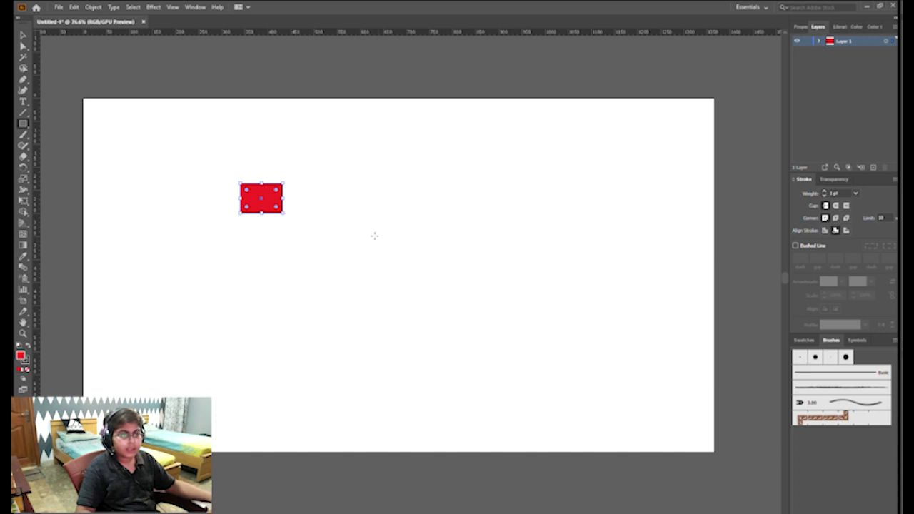
pyautogui.moveTo(325, 176); pyautogui.dragTo(464, 220)
pyautogui.moveTo(355, 247)
pyautogui.mouseDown()
pyautogui.moveTo(356, 279)
pyautogui.moveTo(431, 286)
pyautogui.mouseUp()
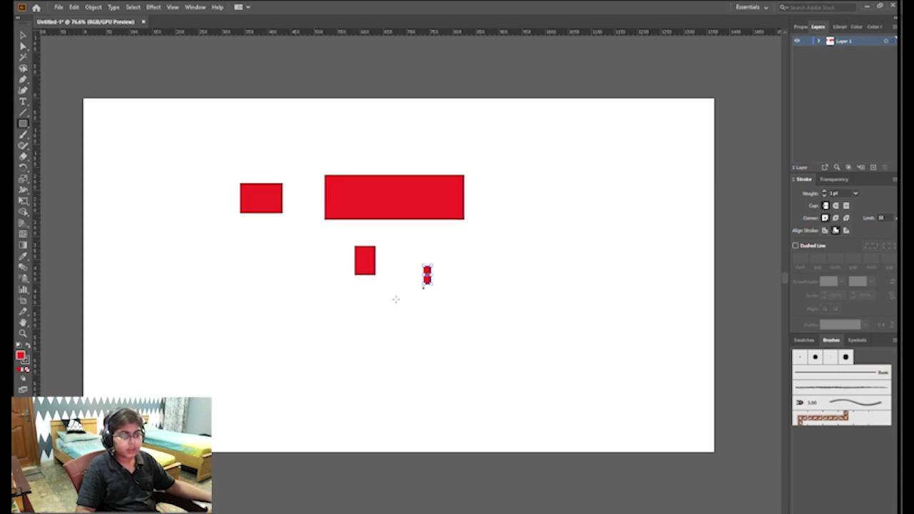
pyautogui.moveTo(302, 308); pyautogui.dragTo(448, 337)
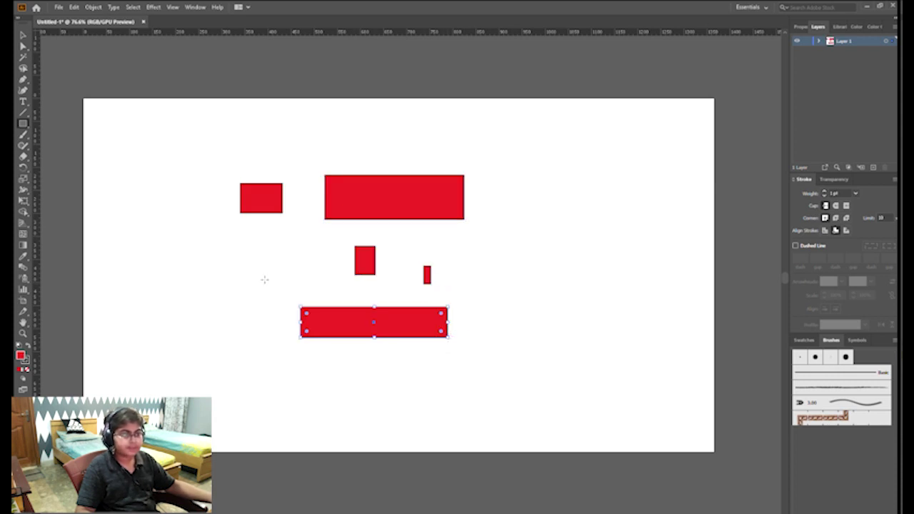
pyautogui.moveTo(478, 312); pyautogui.dragTo(549, 362)
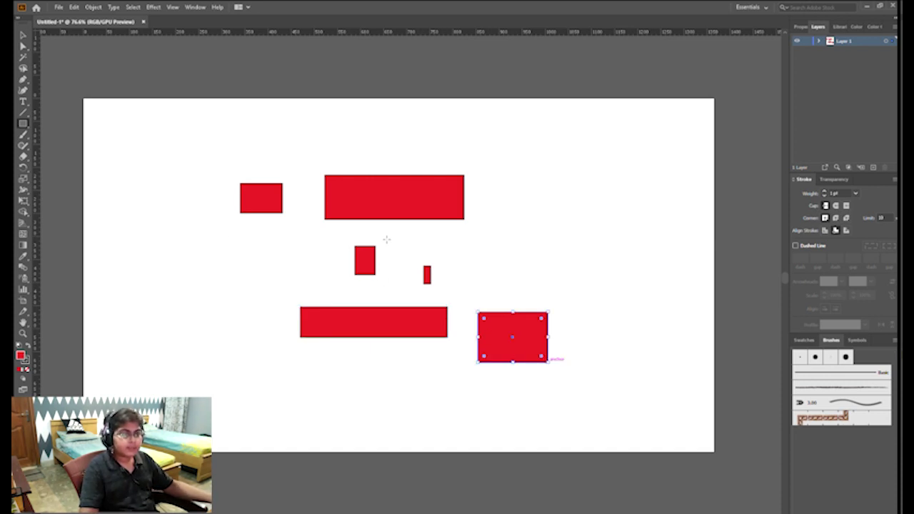
# Rearrange the six rectangles into a staggered vertical stack, with the two long bars at its top and bottom
pyautogui.click(22, 33)
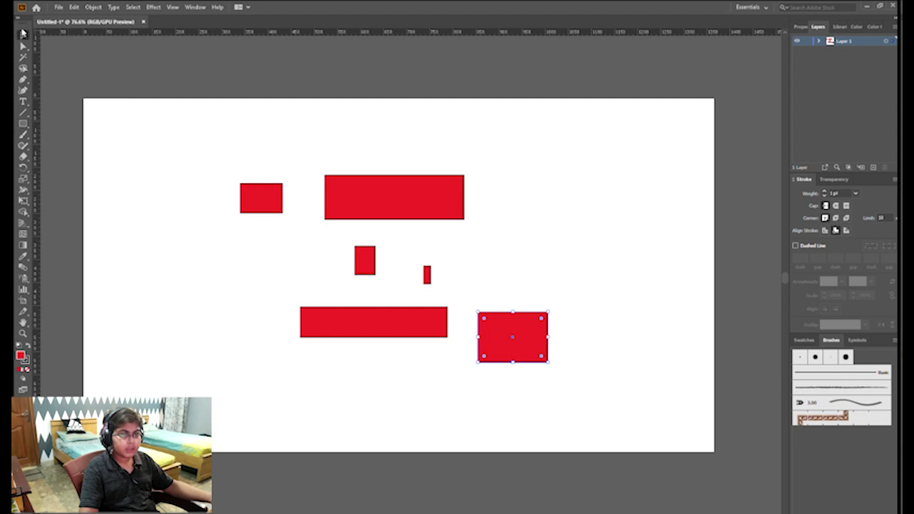
pyautogui.moveTo(364, 187); pyautogui.dragTo(322, 141)
pyautogui.moveTo(276, 200); pyautogui.dragTo(367, 200)
pyautogui.moveTo(402, 329); pyautogui.dragTo(396, 379)
pyautogui.moveTo(375, 266); pyautogui.dragTo(332, 310)
pyautogui.moveTo(428, 278); pyautogui.dragTo(564, 312)
pyautogui.moveTo(507, 345); pyautogui.dragTo(277, 261)
pyautogui.moveTo(354, 204); pyautogui.dragTo(390, 204)
pyautogui.moveTo(325, 307); pyautogui.dragTo(366, 312)
pyautogui.moveTo(551, 299); pyautogui.dragTo(445, 277)
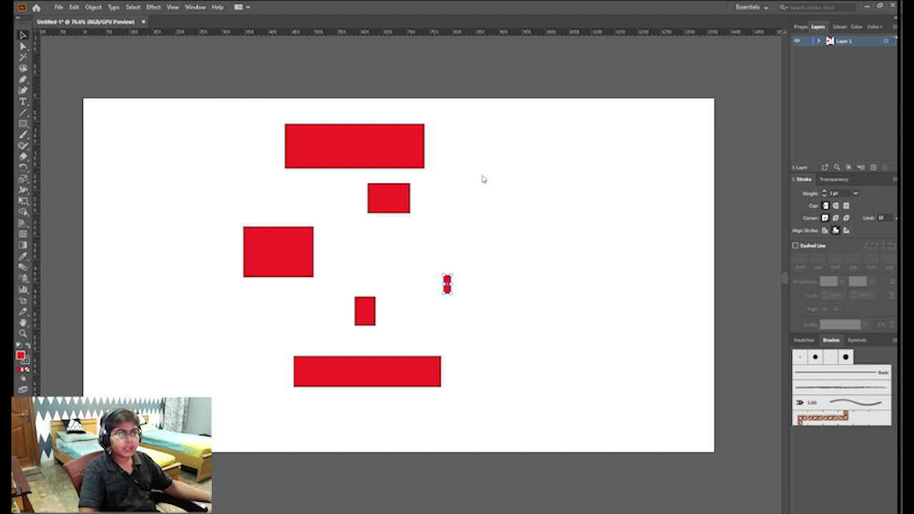
pyautogui.click(236, 182)
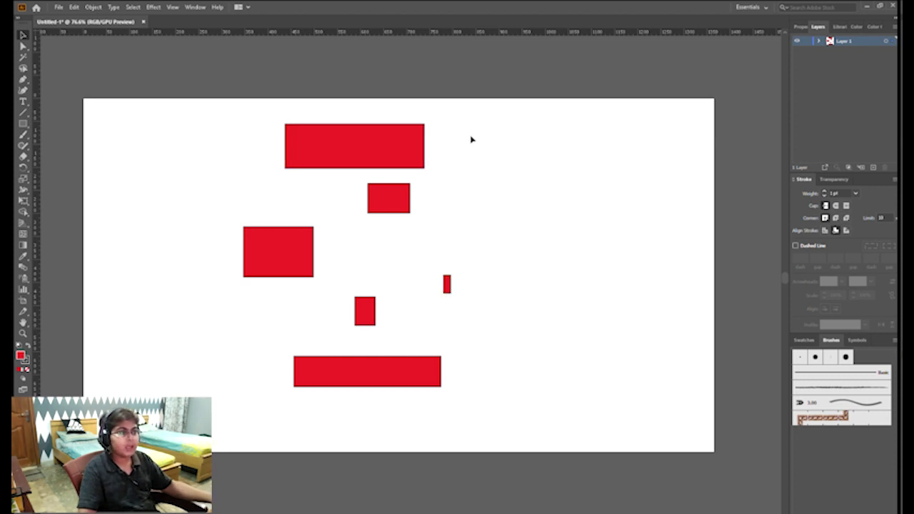
# Align all six rectangles by their left edges, by their horizontal centres and finally by their right edges
pyautogui.hotkey('ctrl', 'a')
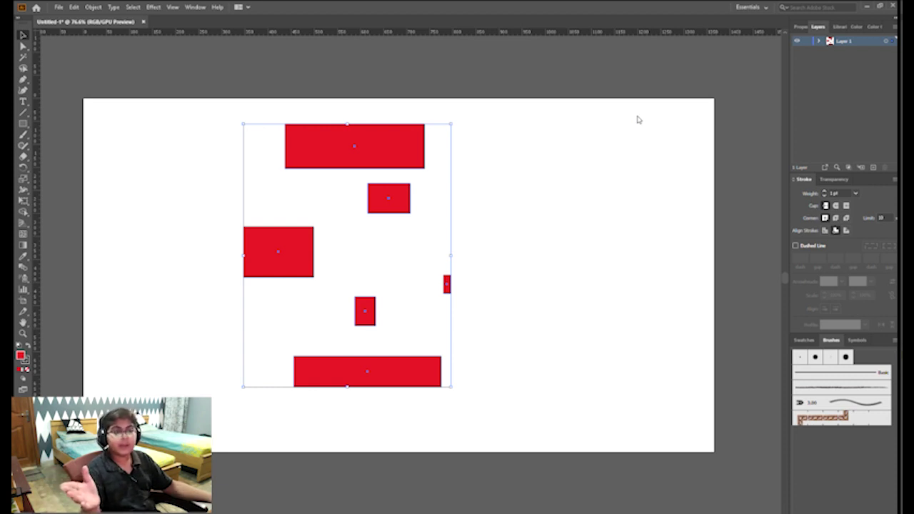
pyautogui.press('F2')
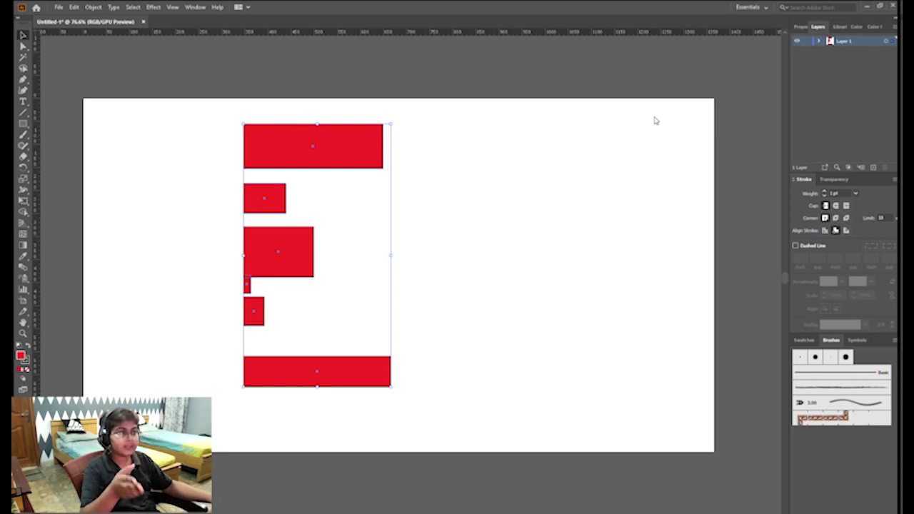
pyautogui.press('F3')
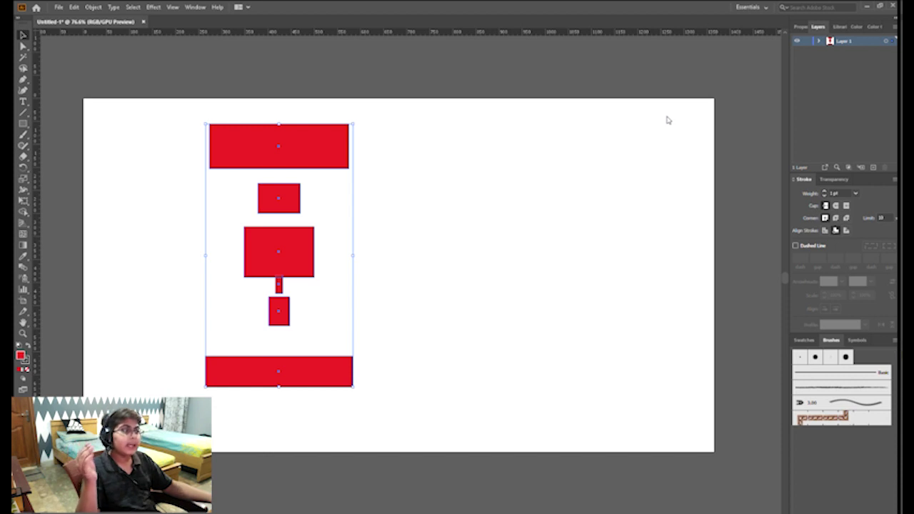
pyautogui.press('F4')
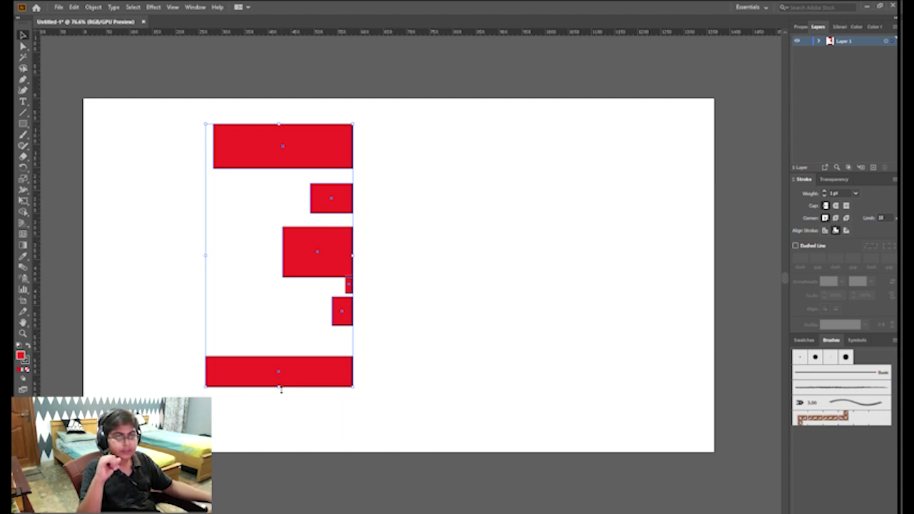
# Rotate the stack about 90° counter-clockwise into a row, and align the rectangles by their tops and then their vertical centres
pyautogui.moveTo(278, 392); pyautogui.dragTo(461, 260)
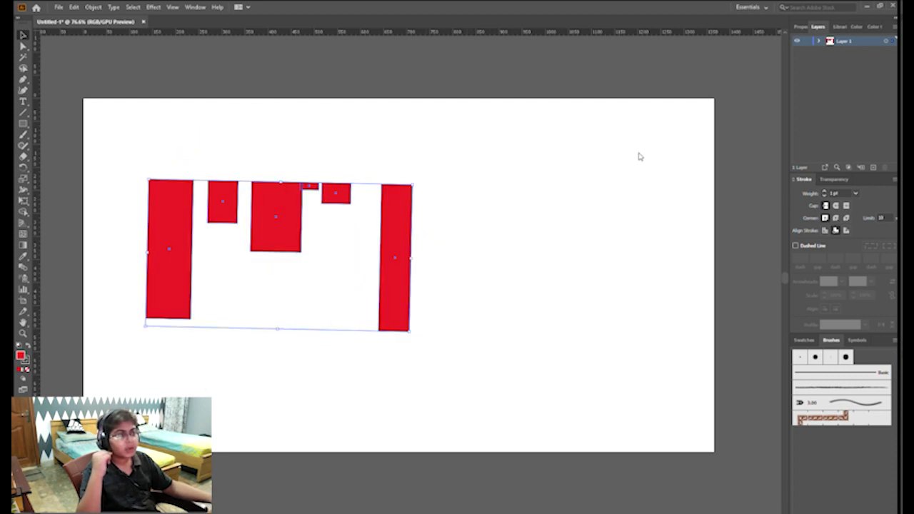
pyautogui.click(689, 119)
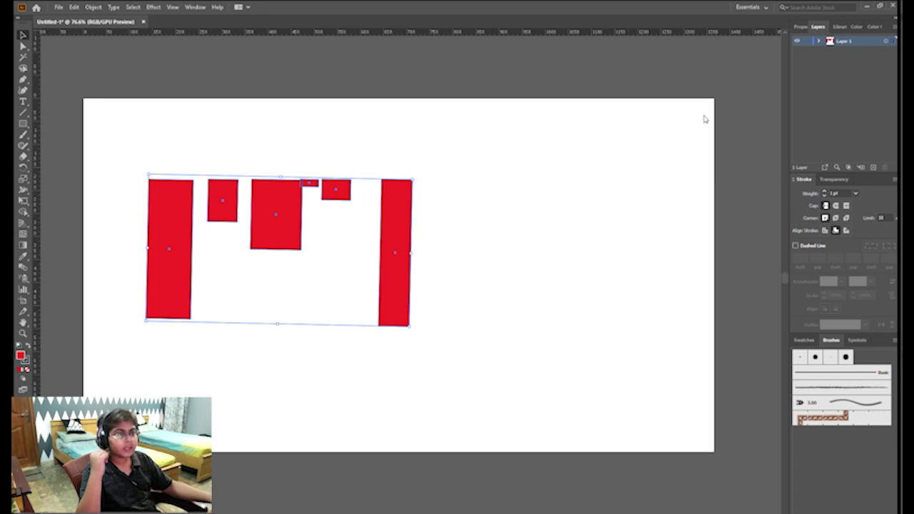
pyautogui.click(705, 119)
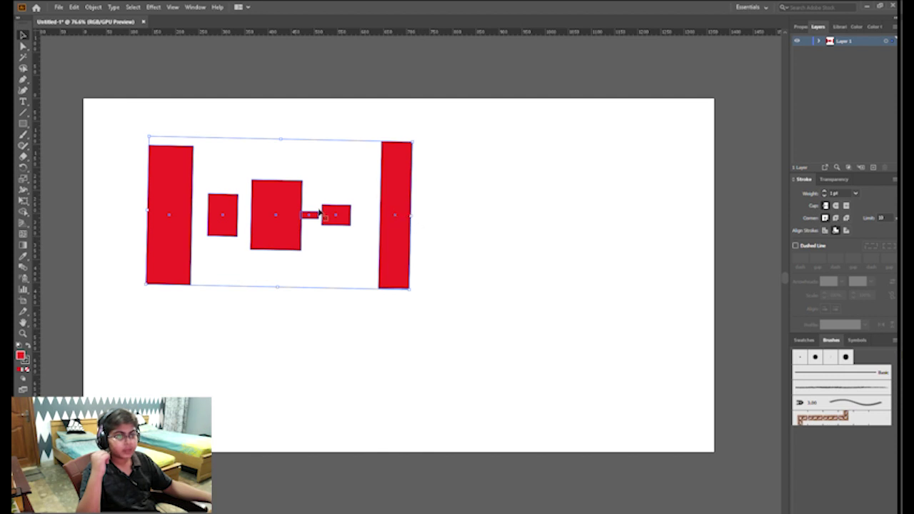
# Try rotating the row of rectangles clockwise into a vertical stack, and undo the rotation
pyautogui.moveTo(282, 134); pyautogui.dragTo(372, 214)
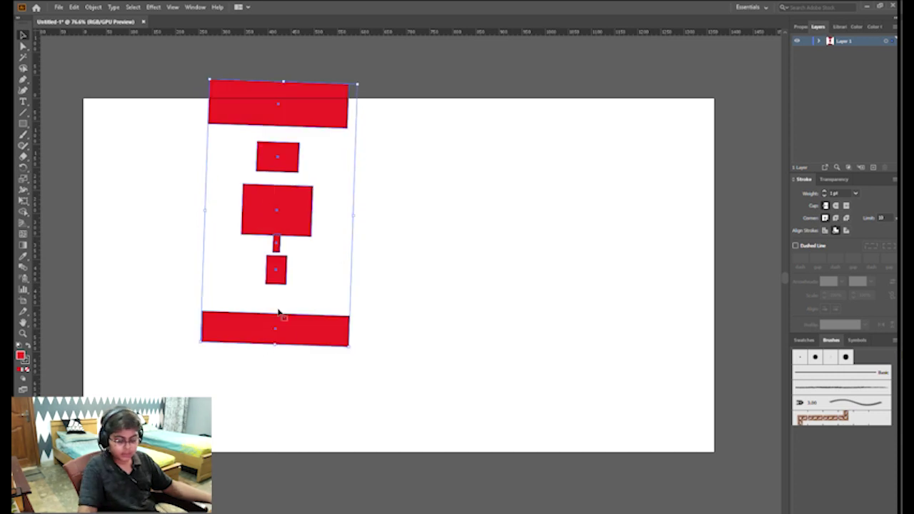
pyautogui.click(313, 289)
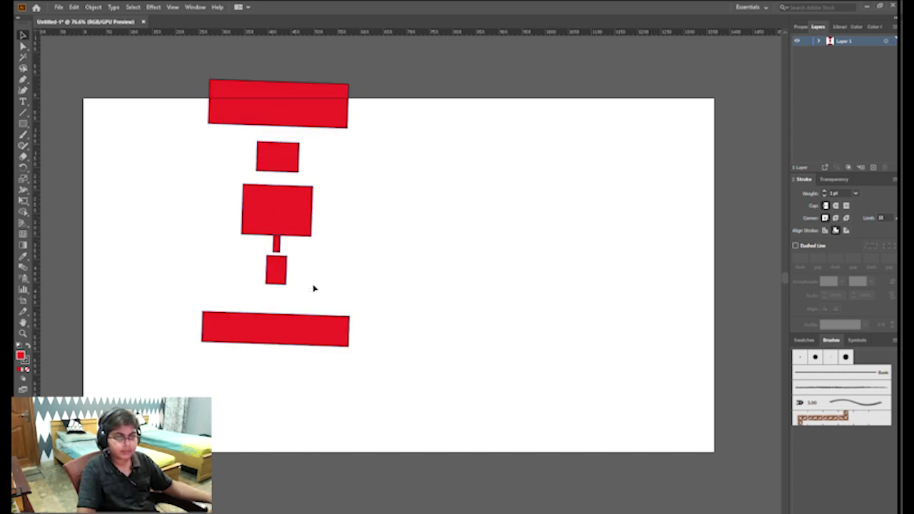
pyautogui.hotkey('ctrl', 'a')
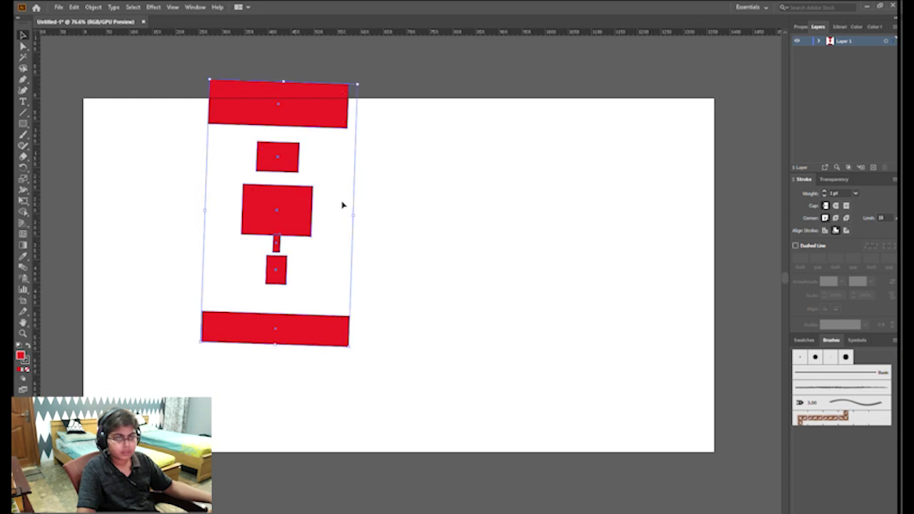
pyautogui.hotkey('ctrl', 'z')
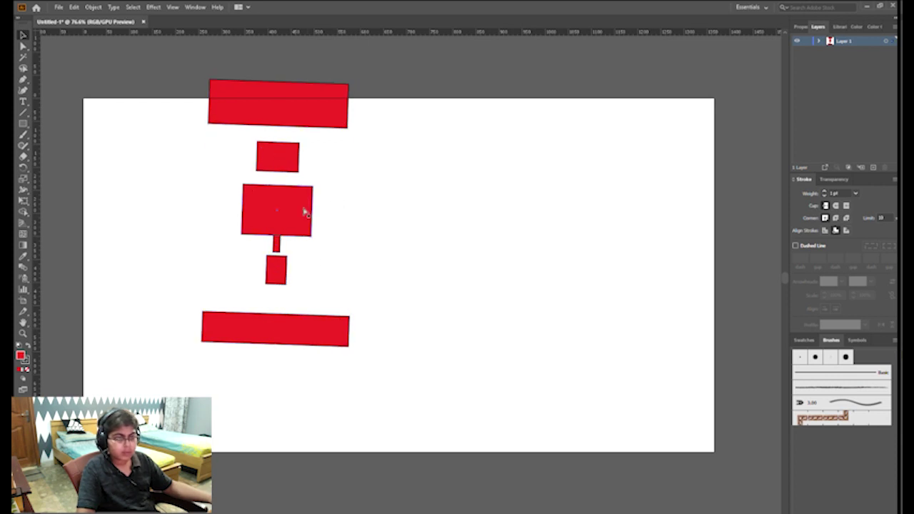
pyautogui.hotkey('ctrl', 'z')
pyautogui.hotkey('ctrl', 'z')
# Move the row of rectangles slightly down and rotate it about 90° clockwise into an upright vertical stack
pyautogui.moveTo(290, 211); pyautogui.dragTo(296, 249)
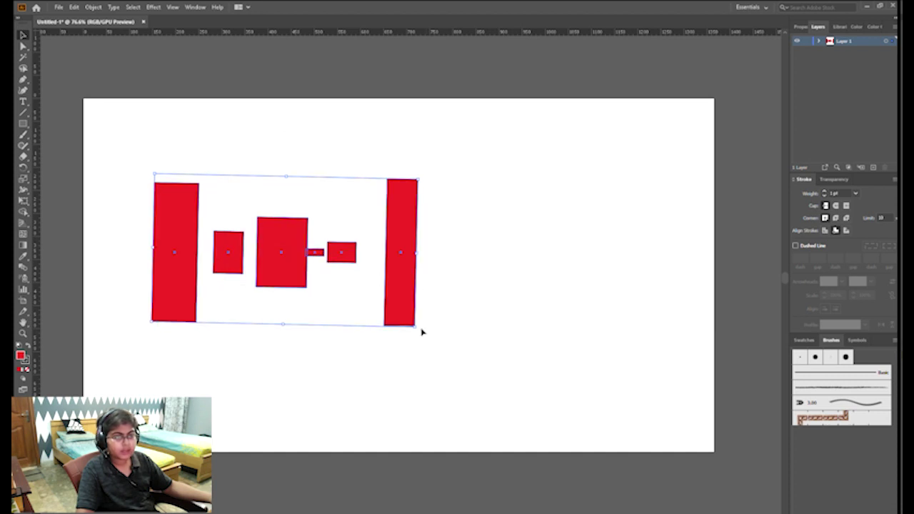
pyautogui.moveTo(419, 327); pyautogui.dragTo(223, 358)
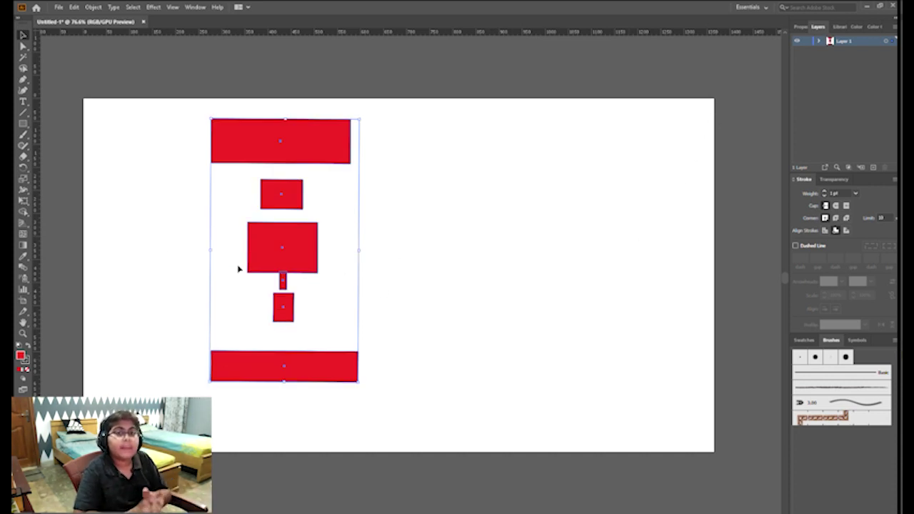
# Delete all six rectangles to clear the artboard
pyautogui.press('Delete')
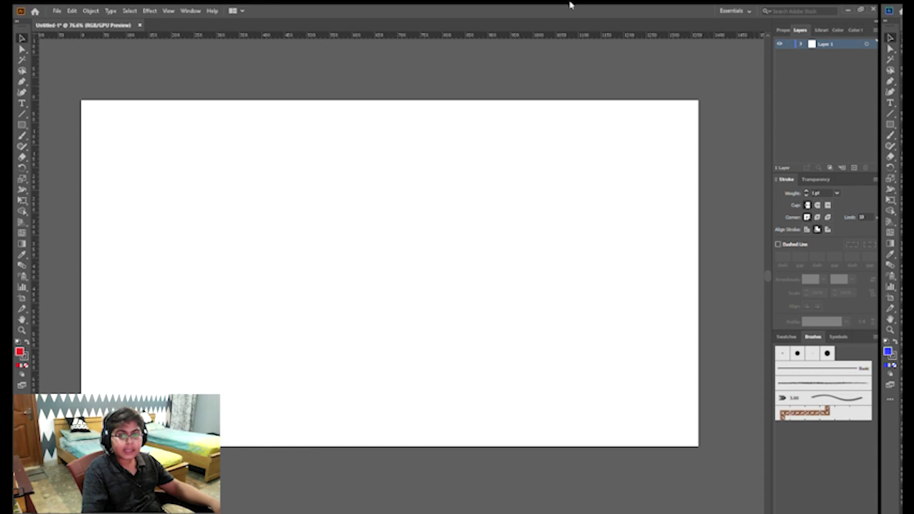
pyautogui.click(888, 352)
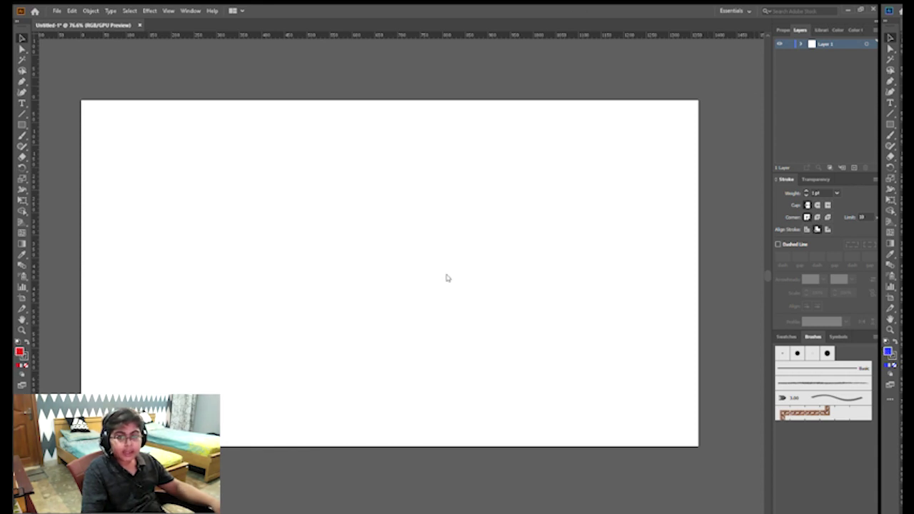
# Set the fill to black and remove the stroke for new shapes
pyautogui.press('d')
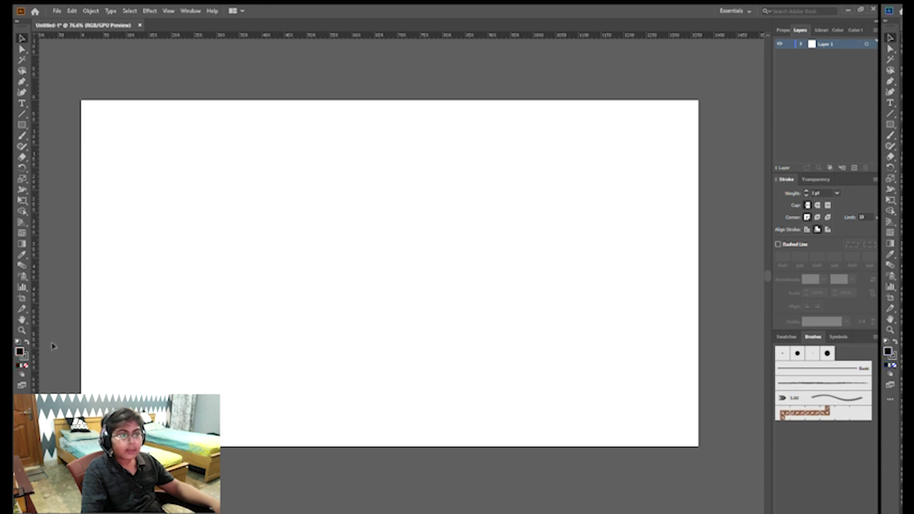
pyautogui.click(23, 355)
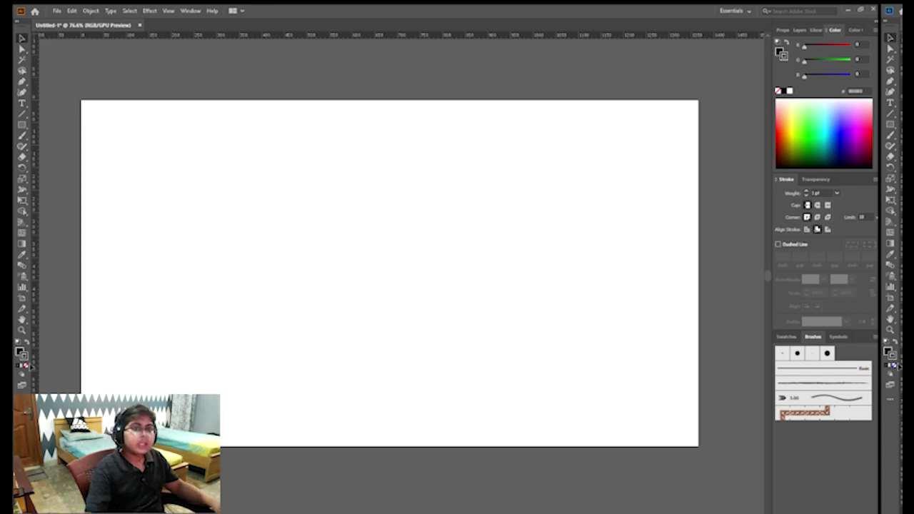
pyautogui.click(25, 365)
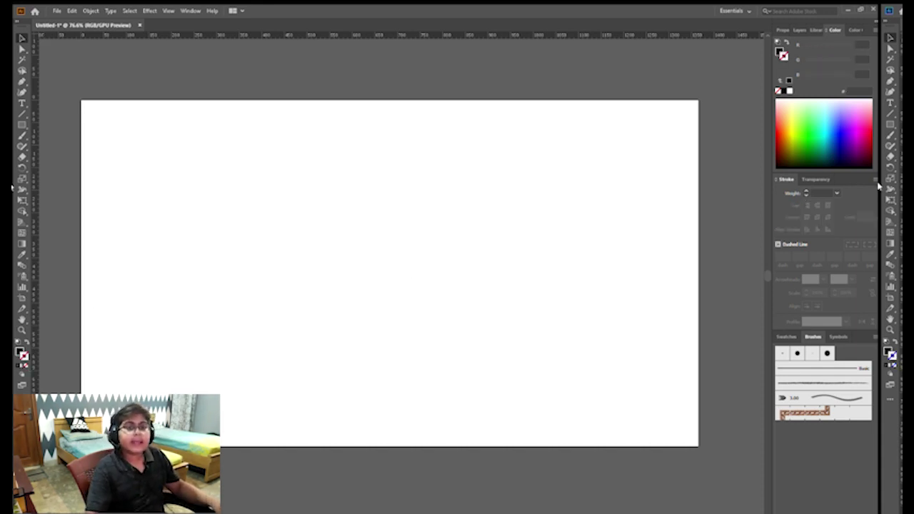
# Draw a black circle slightly left of the artboard's centre, replacing the first undone attempt
pyautogui.click(23, 124)
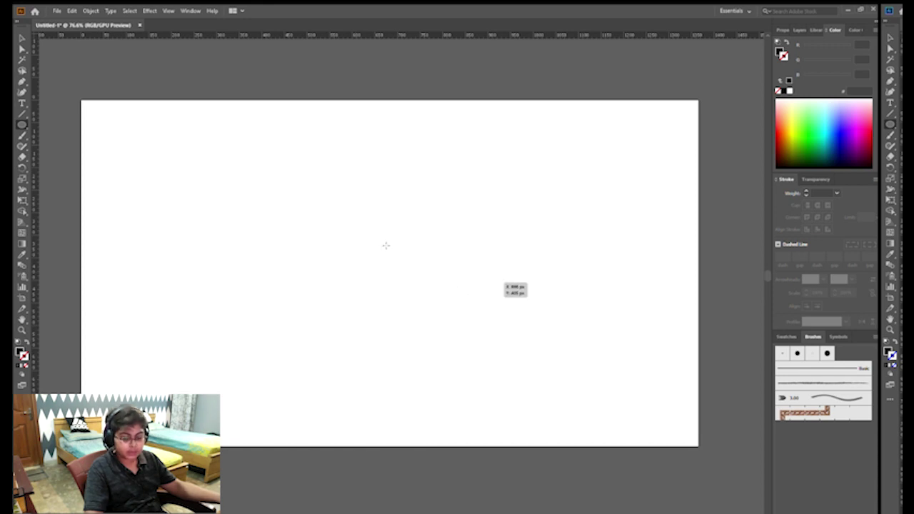
pyautogui.moveTo(284, 204); pyautogui.dragTo(422, 256)
pyautogui.hotkey('ctrl', 'z')
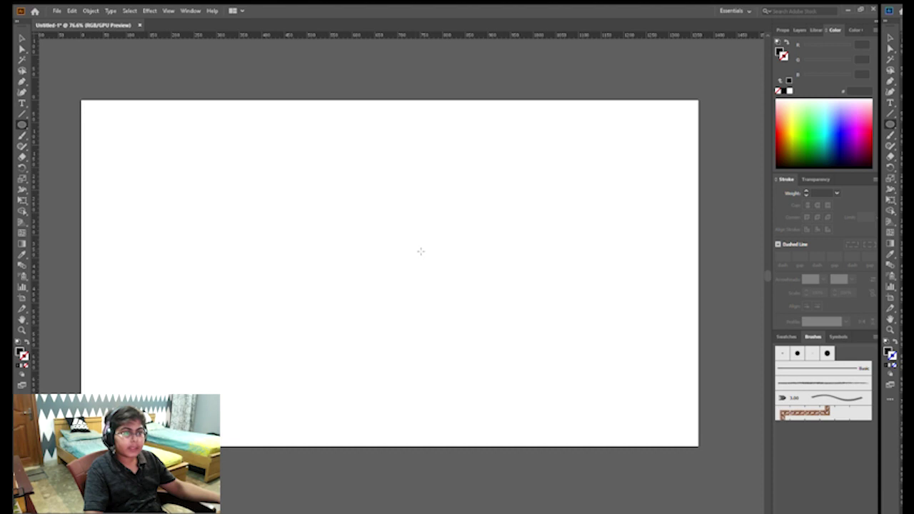
pyautogui.moveTo(299, 184); pyautogui.dragTo(422, 280)
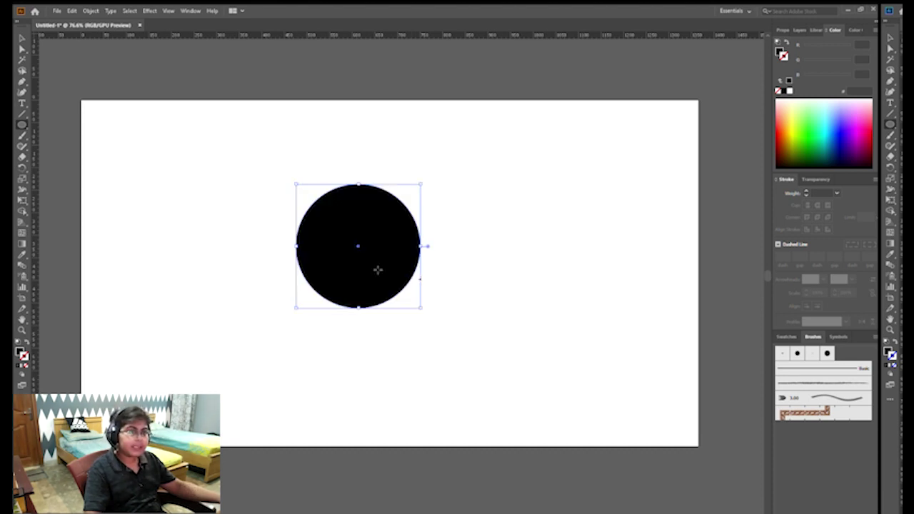
pyautogui.click(22, 37)
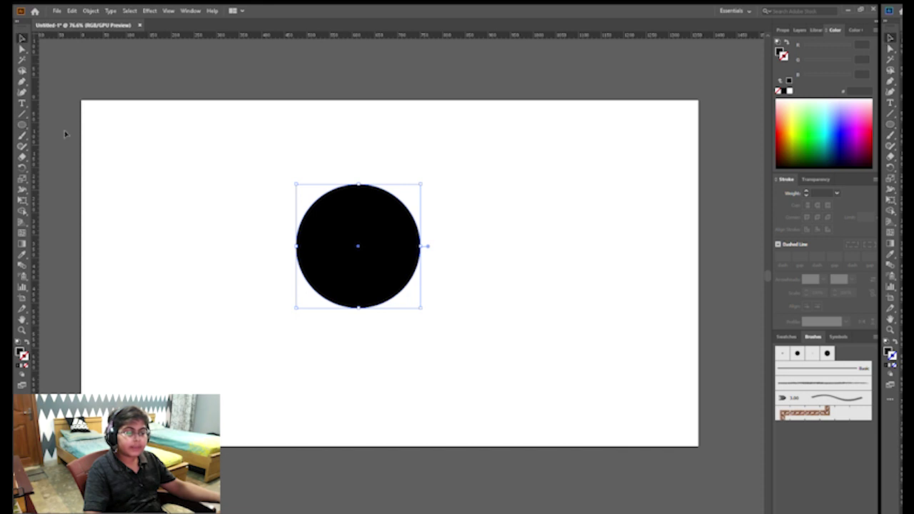
# Enlarge the black circle while keeping its proportions and reposition it slightly left of the artboard's centre
pyautogui.moveTo(296, 184); pyautogui.dragTo(257, 161)
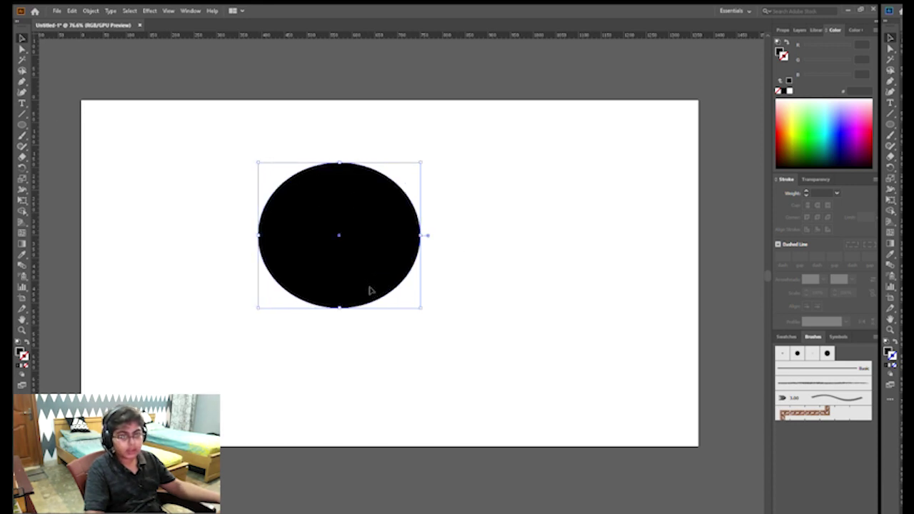
pyautogui.hotkey('ctrl', 'z')
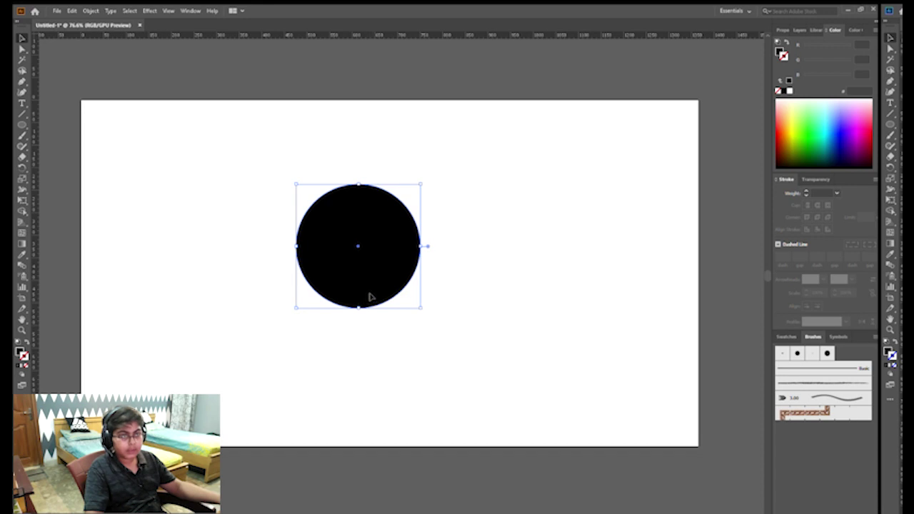
pyautogui.moveTo(296, 184); pyautogui.dragTo(247, 158)
pyautogui.click(445, 206)
pyautogui.moveTo(353, 236)
pyautogui.mouseDown()
pyautogui.moveTo(379, 257)
pyautogui.moveTo(362, 267)
pyautogui.moveTo(343, 231)
pyautogui.moveTo(344, 251)
pyautogui.mouseUp()
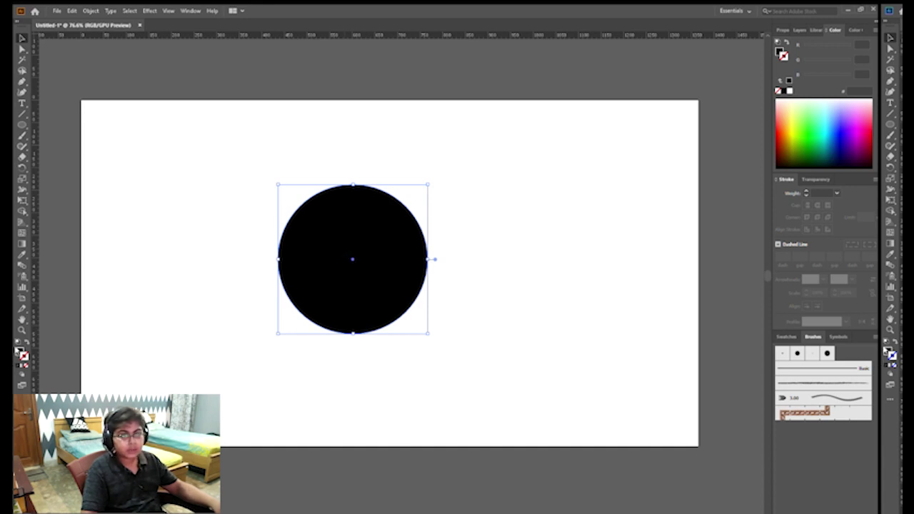
# Set the fill to bright green 4FF421 and draw a small circle to the upper left of the black circle
pyautogui.click(17, 349)
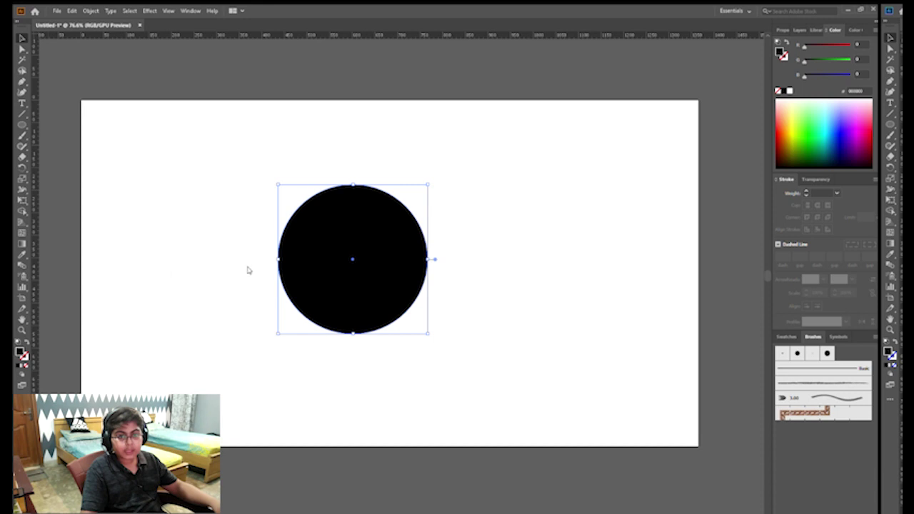
pyautogui.click(125, 234)
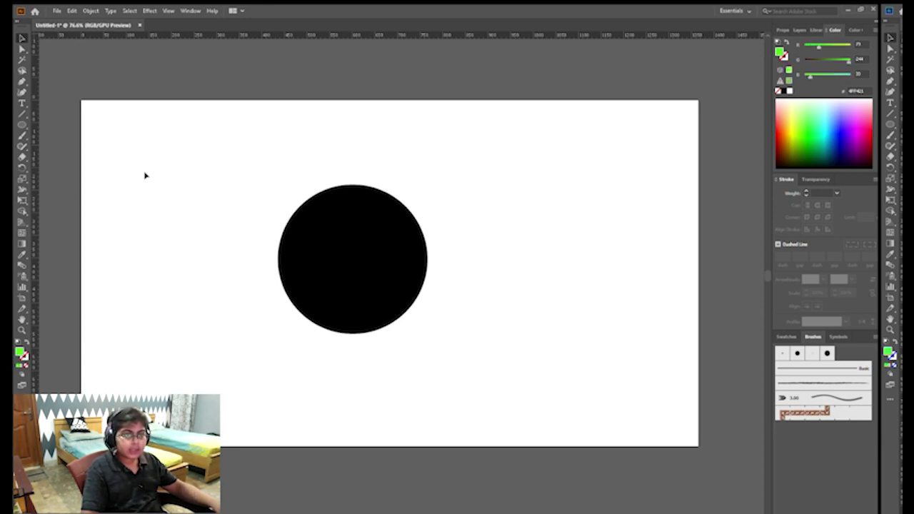
pyautogui.click(21, 125)
pyautogui.moveTo(211, 164); pyautogui.dragTo(218, 175)
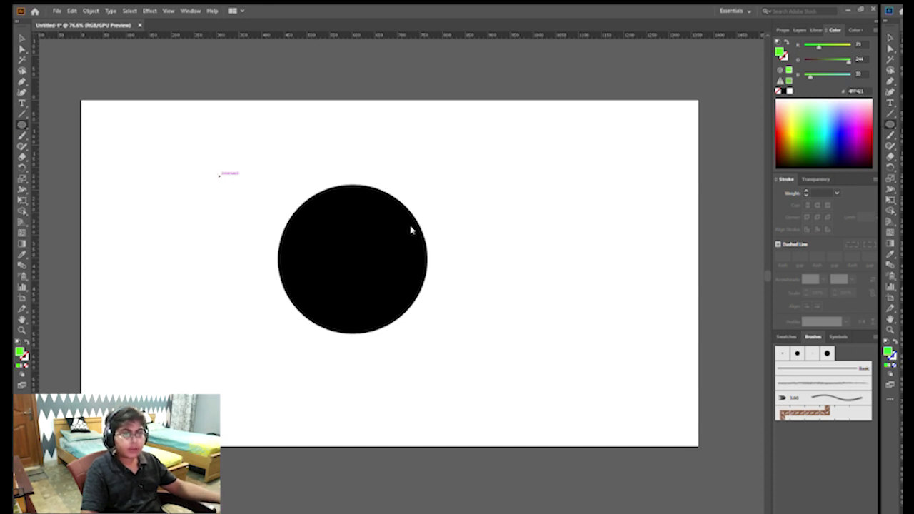
pyautogui.moveTo(191, 173); pyautogui.dragTo(213, 184)
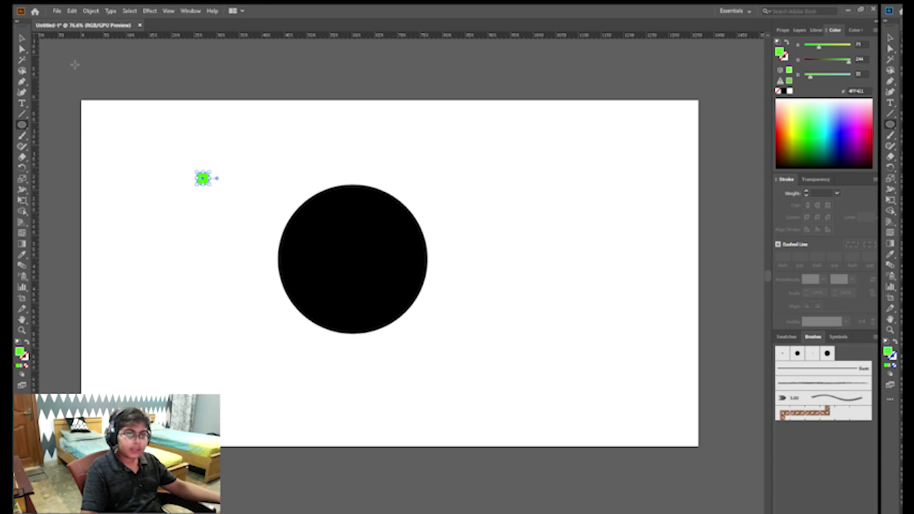
# Move the small green circle just inside the top edge of the black circle, centred horizontally on it
pyautogui.click(22, 37)
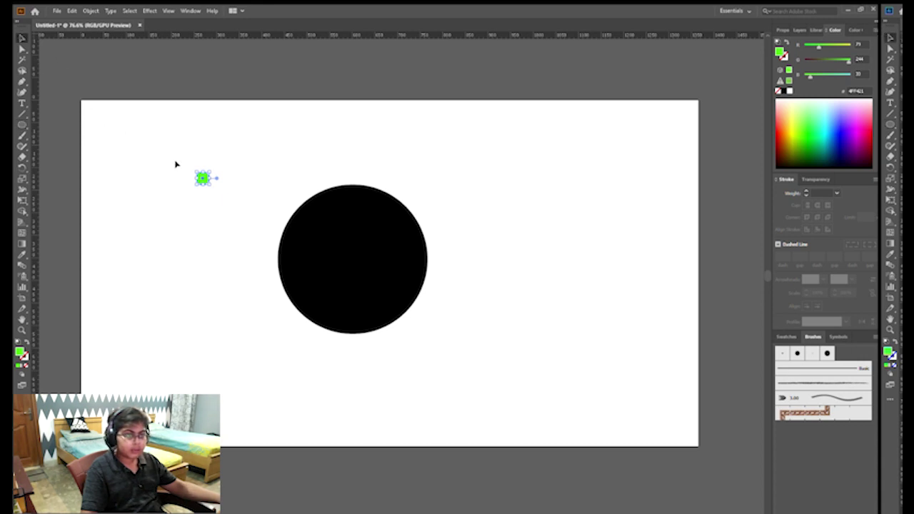
pyautogui.moveTo(282, 200); pyautogui.dragTo(352, 194)
pyautogui.click(450, 169)
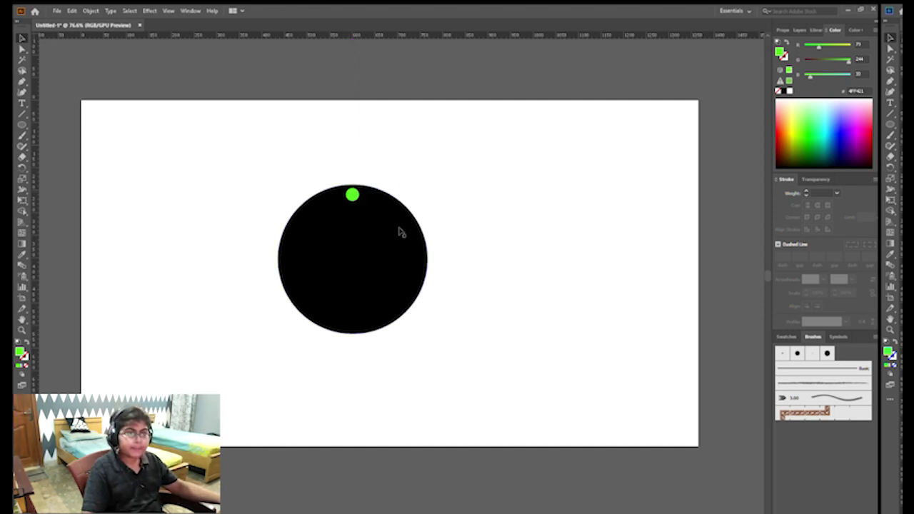
# Rotate a copy of the green circle about 30° counter-clockwise around the black circle's centre
pyautogui.moveTo(354, 197); pyautogui.dragTo(353, 194)
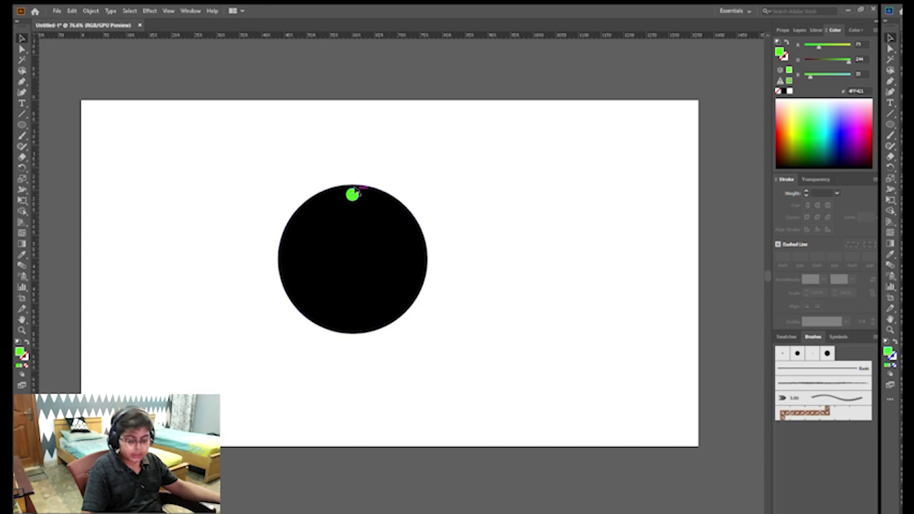
pyautogui.click(22, 169)
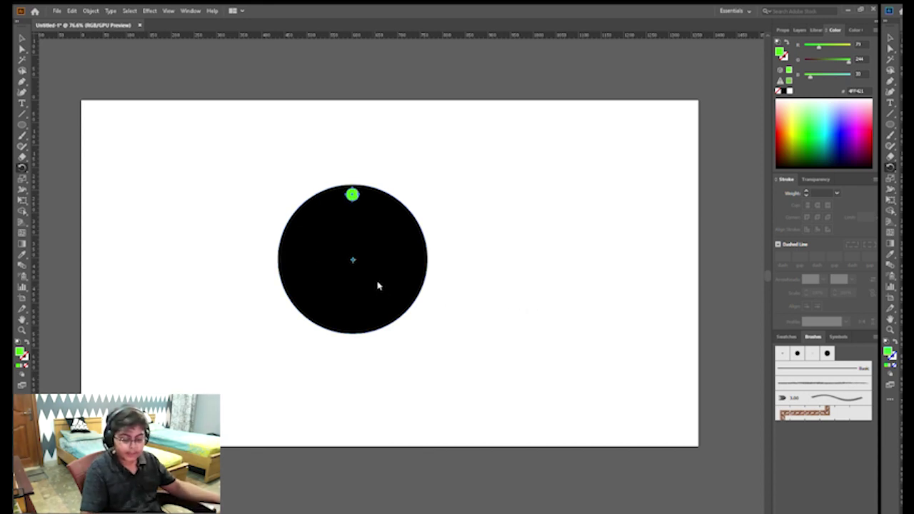
pyautogui.moveTo(379, 286); pyautogui.dragTo(399, 302)
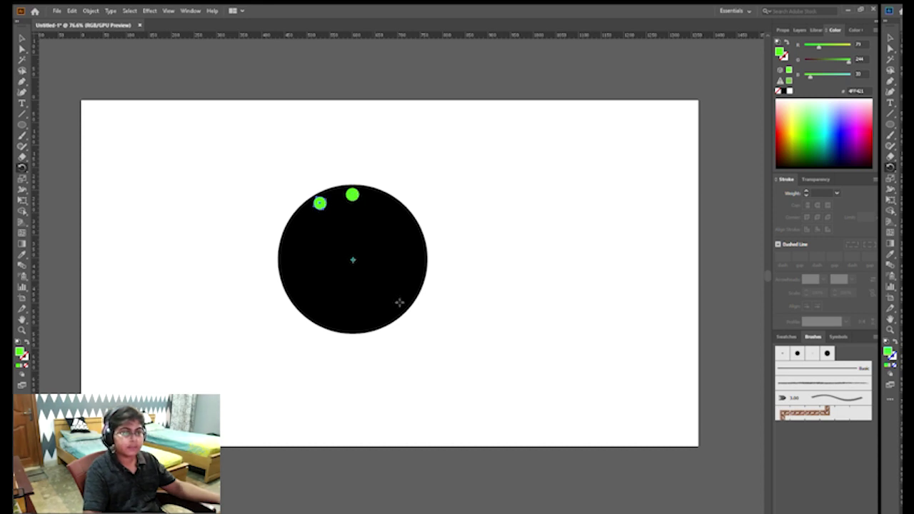
# Repeat the rotated copy until twelve green circles are evenly spaced around the inside of the black circle
pyautogui.hotkey('ctrl', 'd')
pyautogui.hotkey('ctrl', 'd')
pyautogui.hotkey('ctrl', 'd')
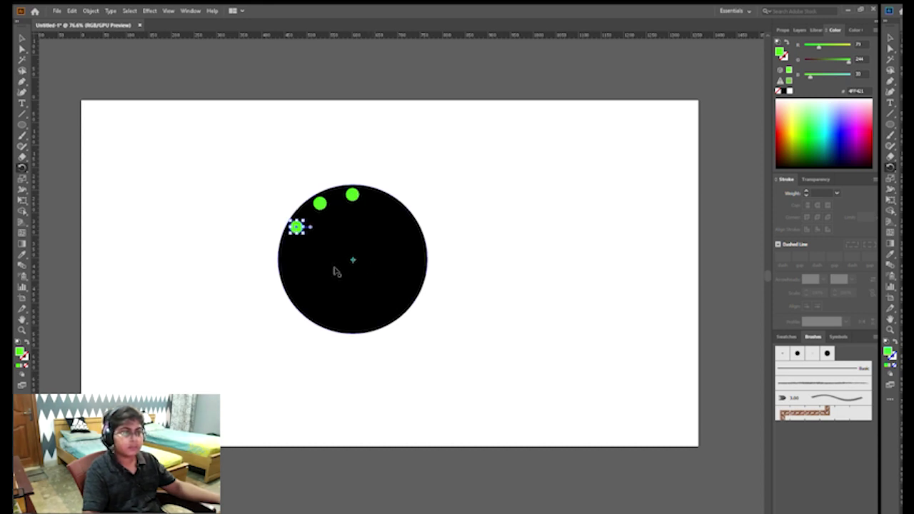
pyautogui.hotkey('ctrl', 'd')
pyautogui.hotkey('ctrl', 'd')
pyautogui.hotkey('ctrl', 'd')
pyautogui.hotkey('ctrl', 'd')
pyautogui.hotkey('ctrl', 'd')
pyautogui.hotkey('ctrl', 'd')
pyautogui.hotkey('ctrl', 'd')
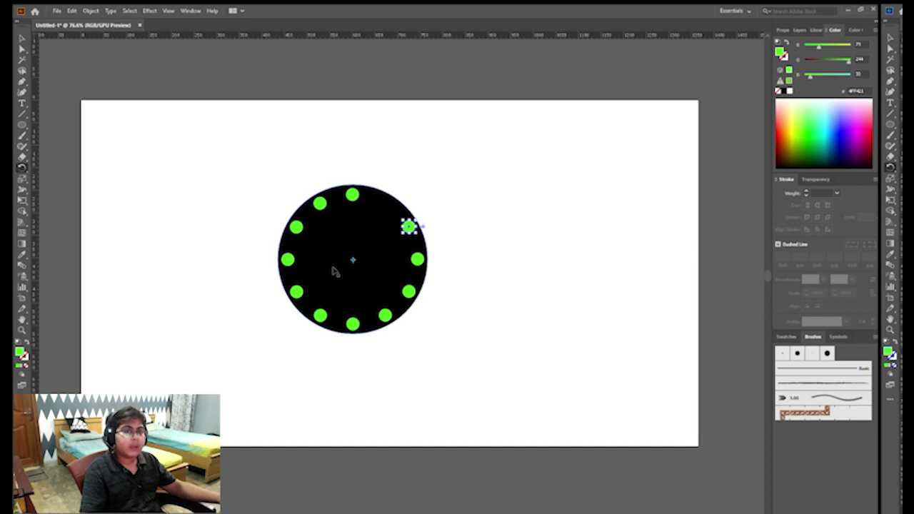
pyautogui.click(502, 207)
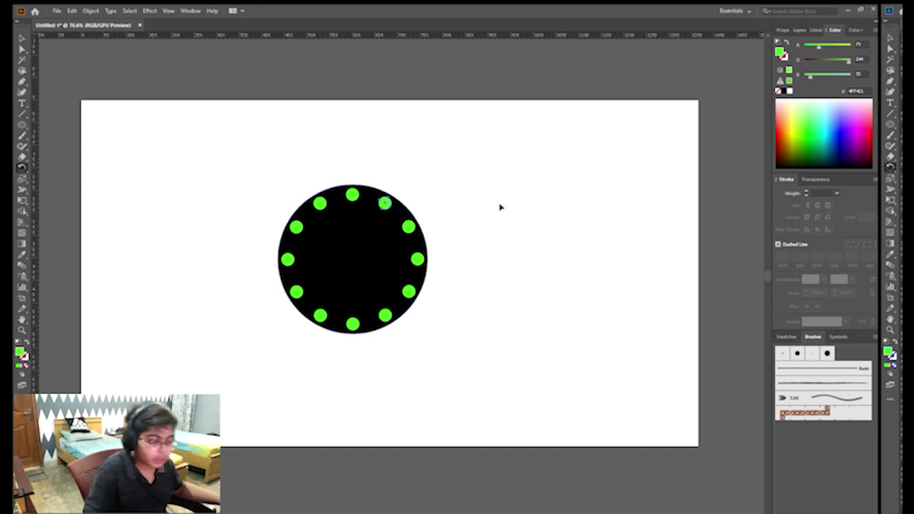
pyautogui.click(21, 37)
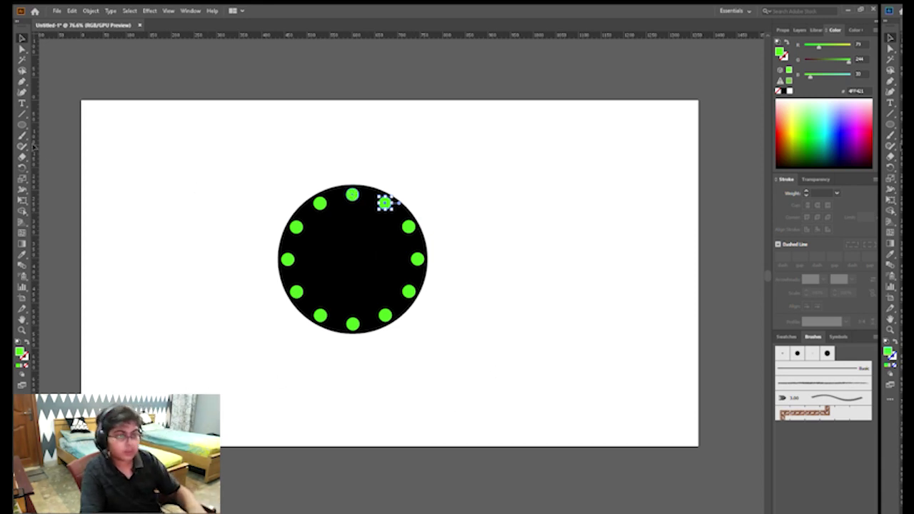
# Add the text "12" in black to the upper left of the black circle
pyautogui.click(22, 102)
pyautogui.click(227, 153)
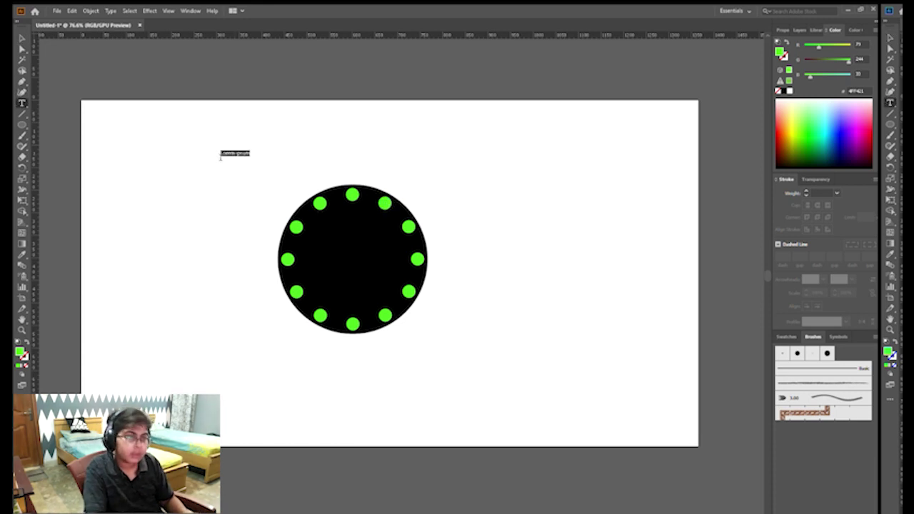
pyautogui.press('BackSpace')
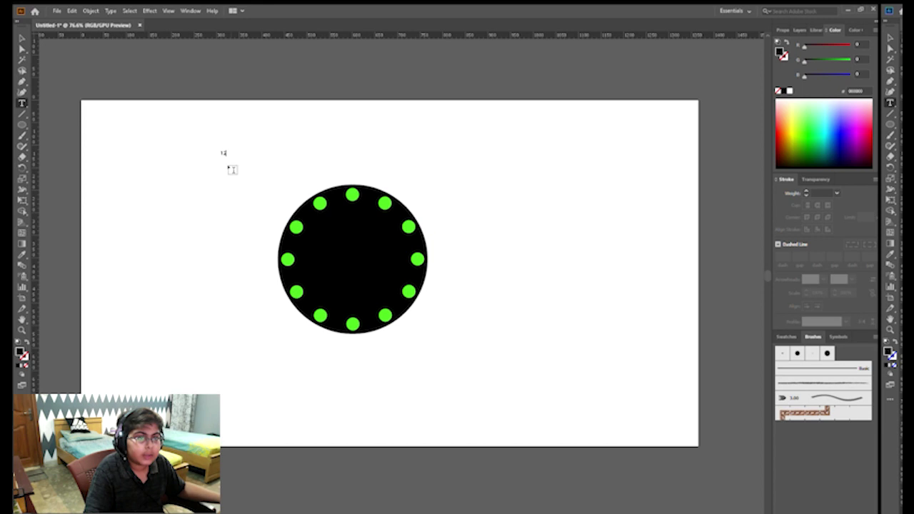
pyautogui.click(22, 38)
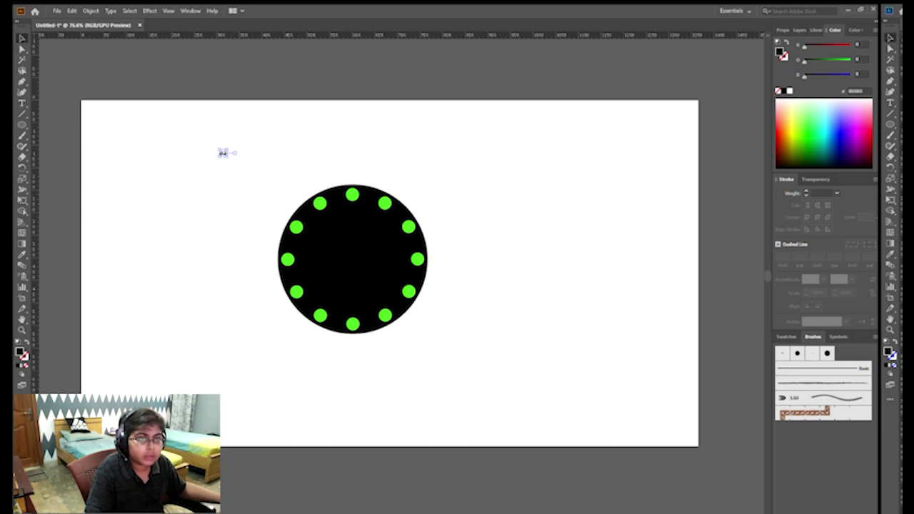
# Move the number 12 onto the centre of the topmost green circle
pyautogui.moveTo(222, 152)
pyautogui.mouseDown()
pyautogui.moveTo(379, 190)
pyautogui.moveTo(336, 182)
pyautogui.mouseUp()
pyautogui.hotkey('ctrl', 'z')
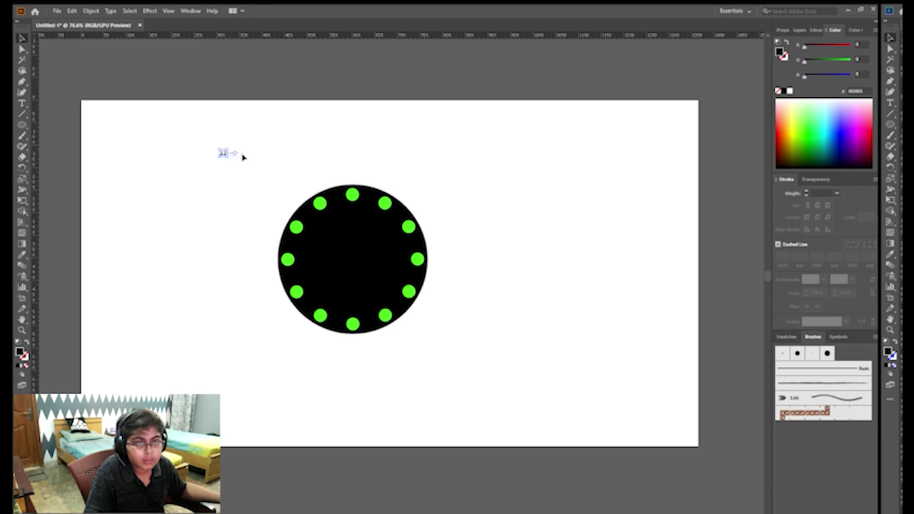
pyautogui.click(241, 161)
pyautogui.click(225, 152)
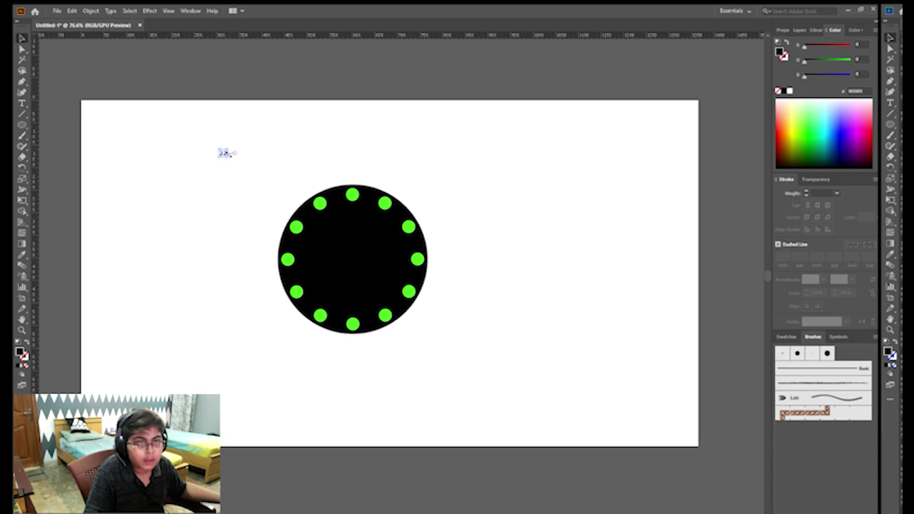
pyautogui.click(263, 147)
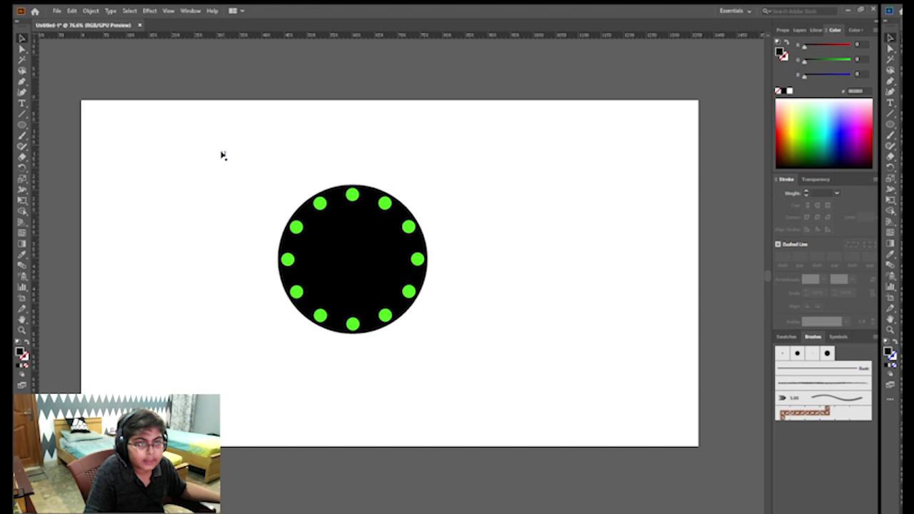
pyautogui.moveTo(221, 153); pyautogui.dragTo(352, 194)
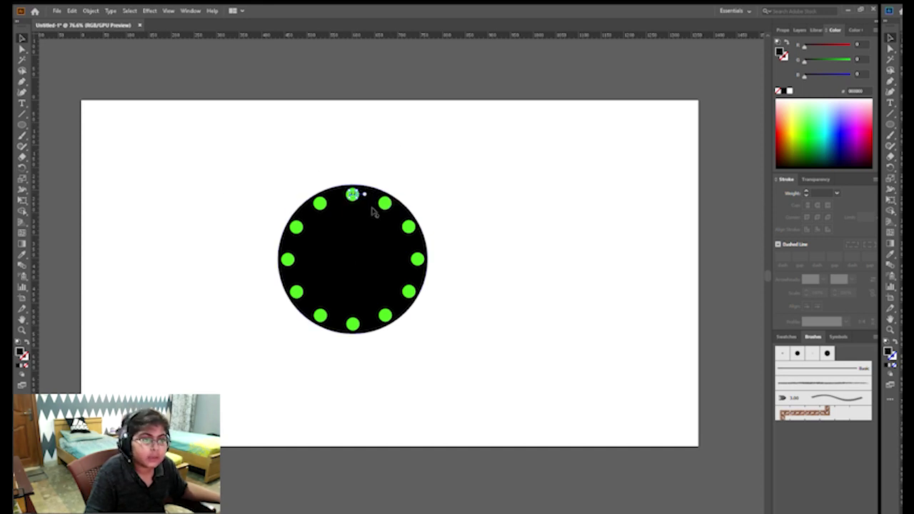
# Rotate a copy of the number 12 about 30° counter-clockwise around the black circle's centre onto the neighbouring green circle
pyautogui.click(22, 168)
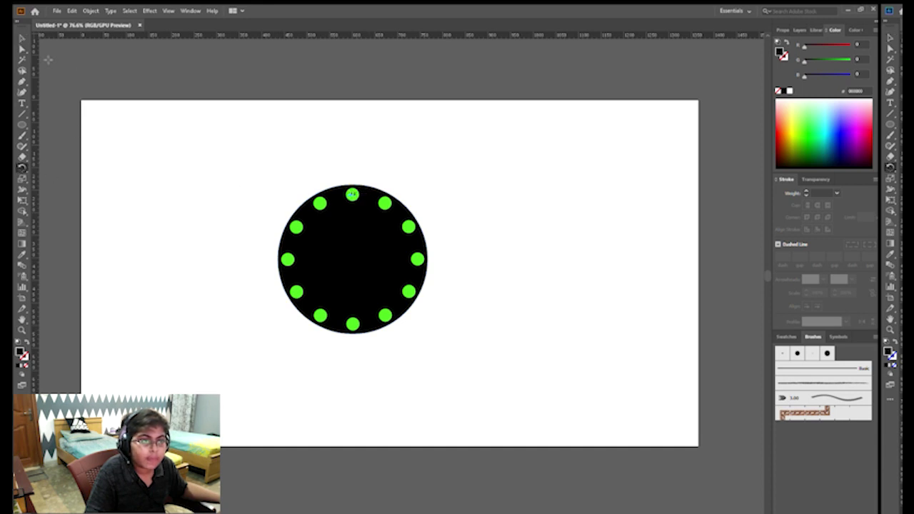
pyautogui.click(22, 38)
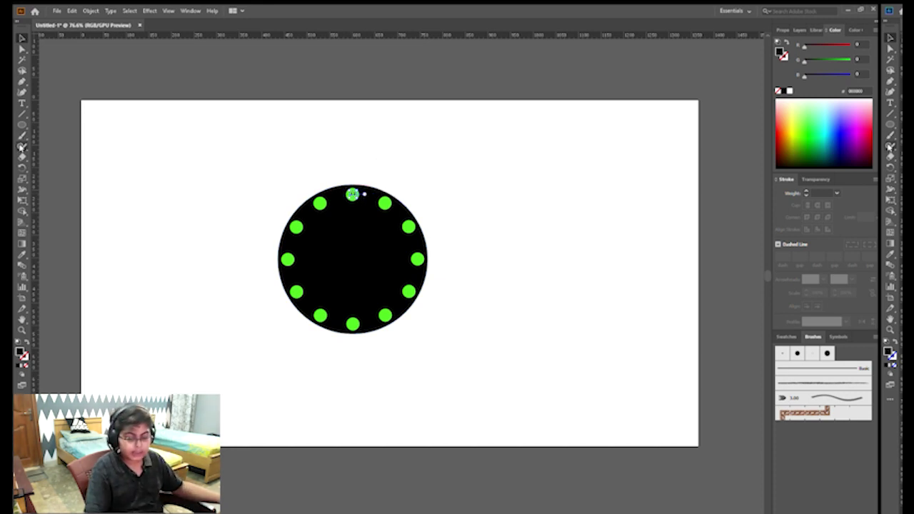
pyautogui.click(22, 167)
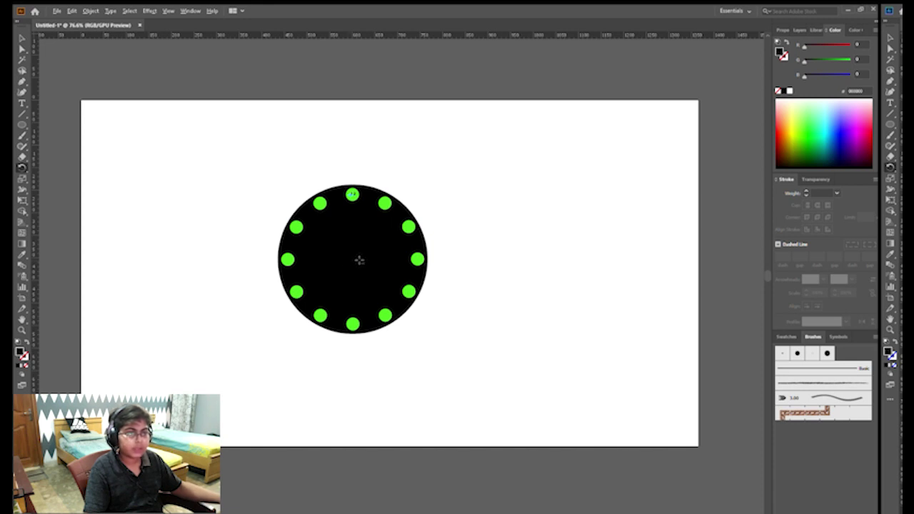
pyautogui.hotkey('ctrl', 'z')
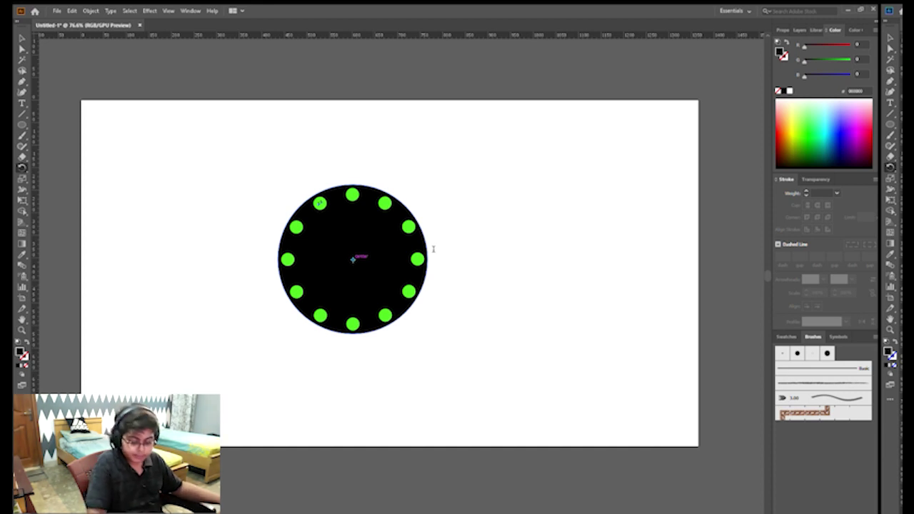
pyautogui.click(389, 302)
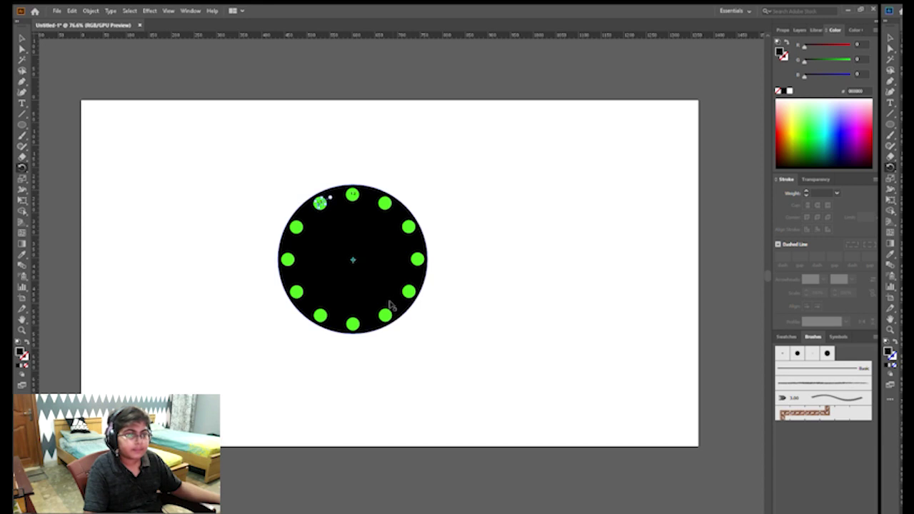
# Repeat the rotated copy of the number 12 until every green circle carries one, and deselect everything
pyautogui.hotkey('ctrl', 'd')
pyautogui.hotkey('ctrl', 'd')
pyautogui.hotkey('ctrl', 'd')
pyautogui.hotkey('ctrl', 'd')
pyautogui.hotkey('ctrl', 'd')
pyautogui.hotkey('ctrl', 'd')
pyautogui.hotkey('ctrl', 'd')
pyautogui.hotkey('ctrl', 'd')
pyautogui.hotkey('ctrl', 'd')
pyautogui.hotkey('ctrl', 'd')
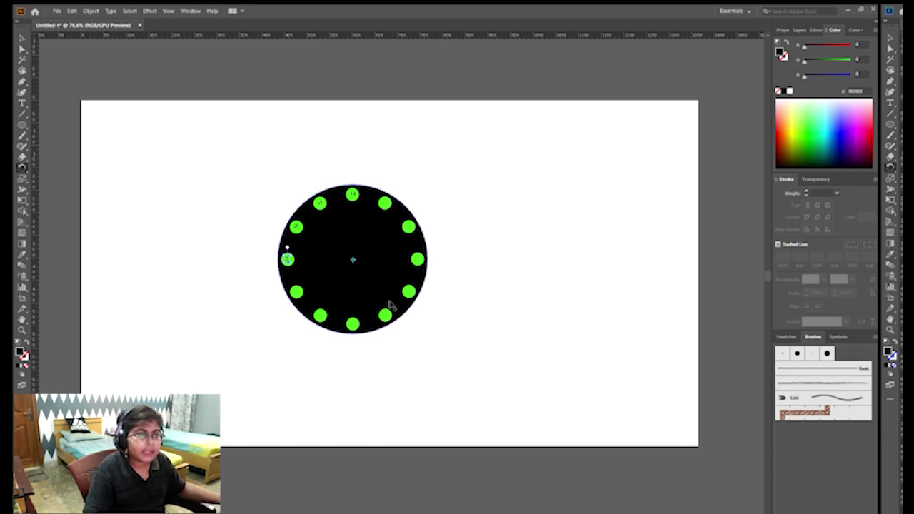
pyautogui.hotkey('ctrl', 'shift', 'a')
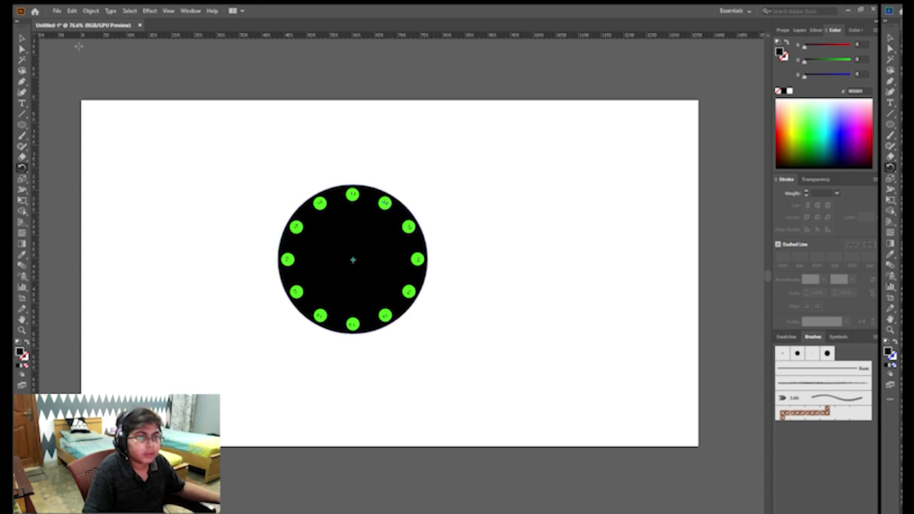
# Change the first three numbers clockwise from the topmost 12 to 1, 2 and 3
pyautogui.click(22, 38)
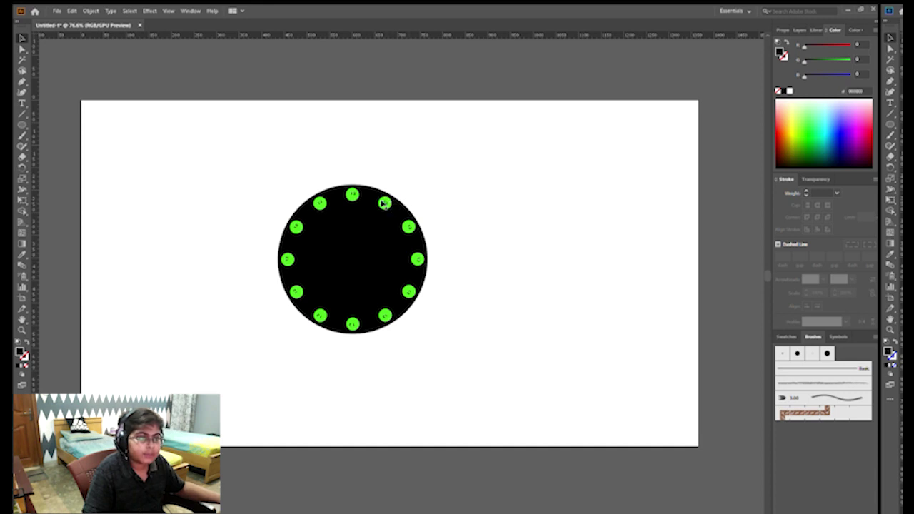
pyautogui.click(21, 102)
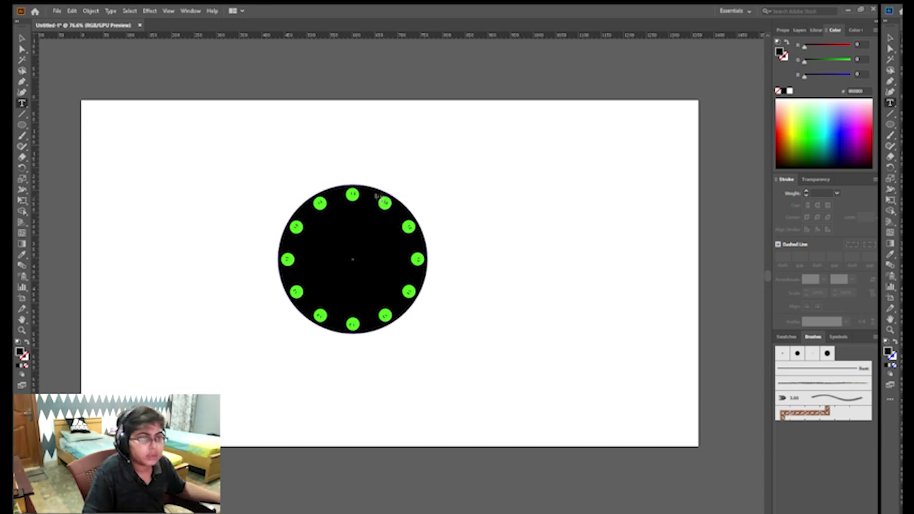
pyautogui.doubleClick(383, 202)
pyautogui.write('1')
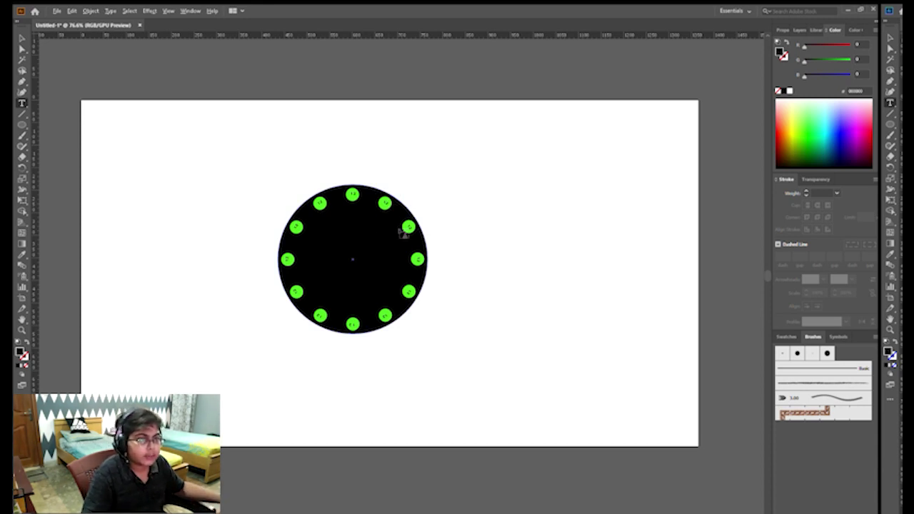
pyautogui.scroll(1, 402, 231)
pyautogui.scroll(1, 355, 227)
pyautogui.scroll(1, 346, 207)
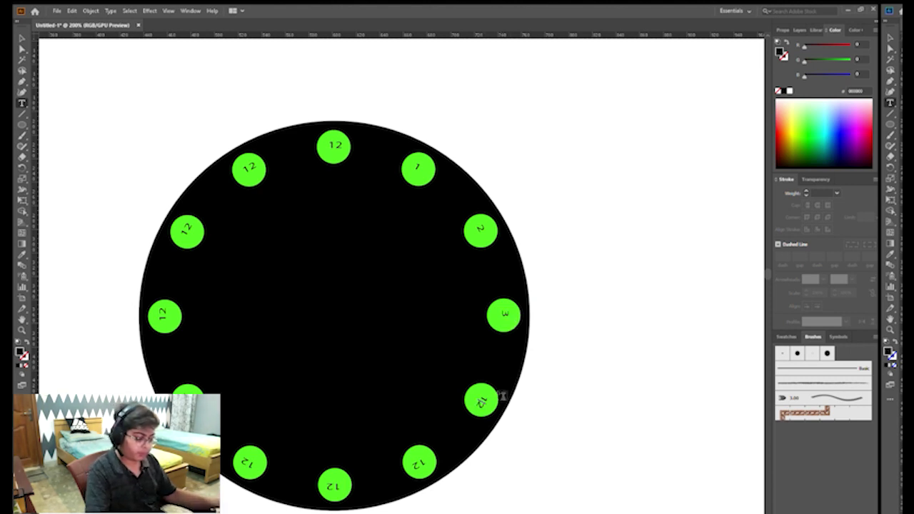
# Change the two numbers following the 3 clockwise to 4 and 5
pyautogui.press('BackSpace')
pyautogui.press('BackSpace')
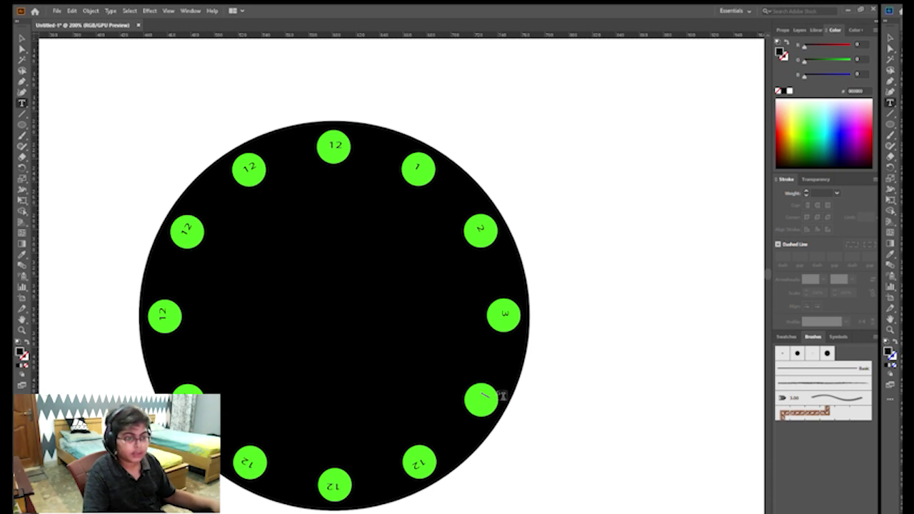
pyautogui.write('4')
pyautogui.doubleClick(414, 461)
pyautogui.write('5')
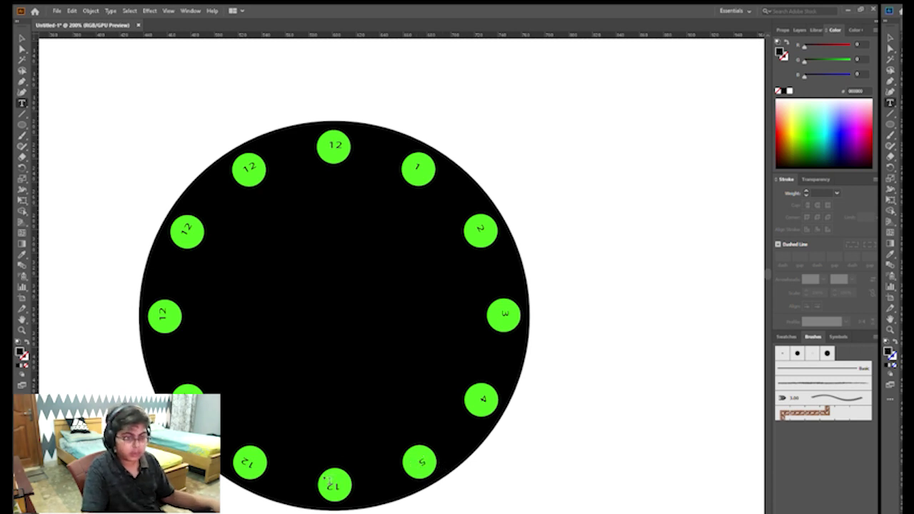
# Change the number on the bottommost green circle to 6 and the next one clockwise to 7
pyautogui.click(330, 482)
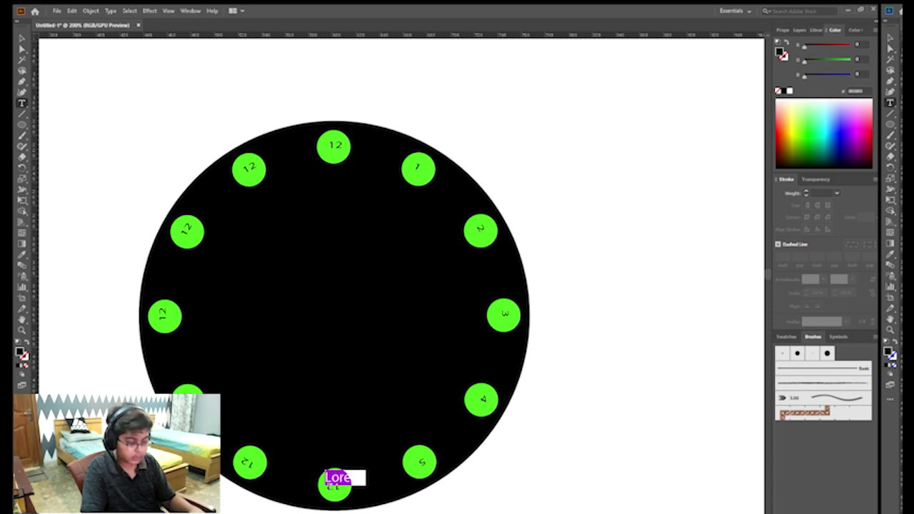
pyautogui.hotkey('ctrl', 'z')
pyautogui.doubleClick(333, 486)
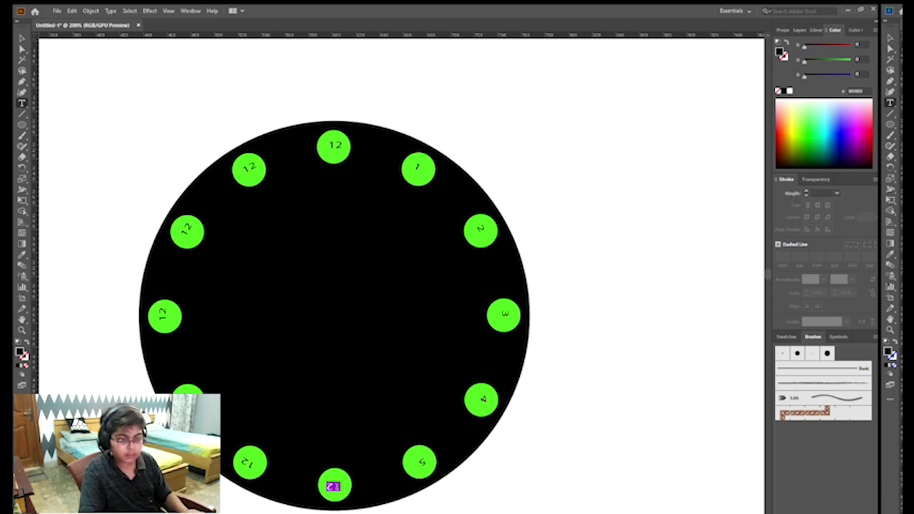
pyautogui.click(338, 486)
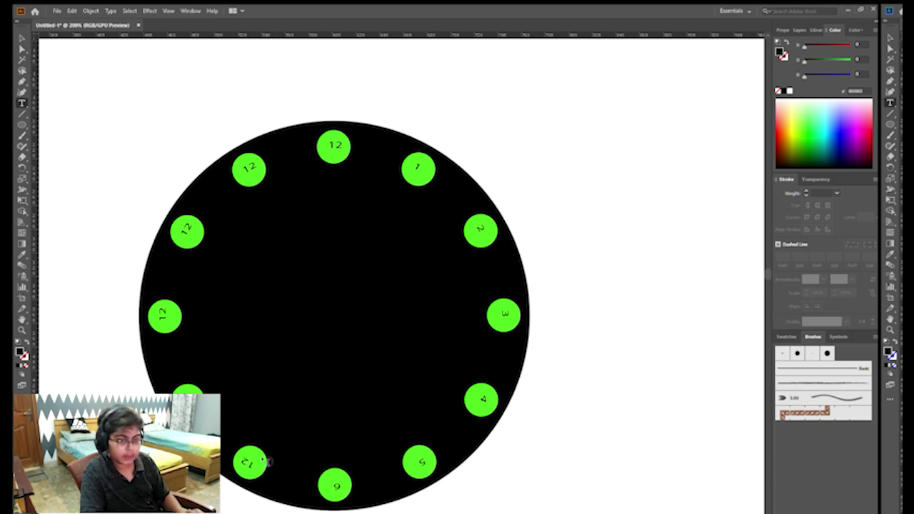
pyautogui.moveTo(269, 462); pyautogui.dragTo(270, 463)
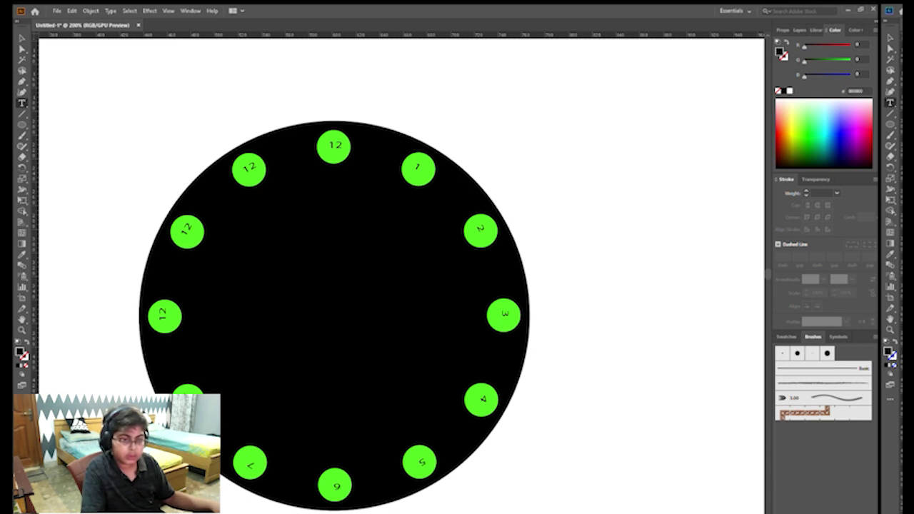
# Change the two numbers following the 7 clockwise to 8 and 9
pyautogui.click(180, 403)
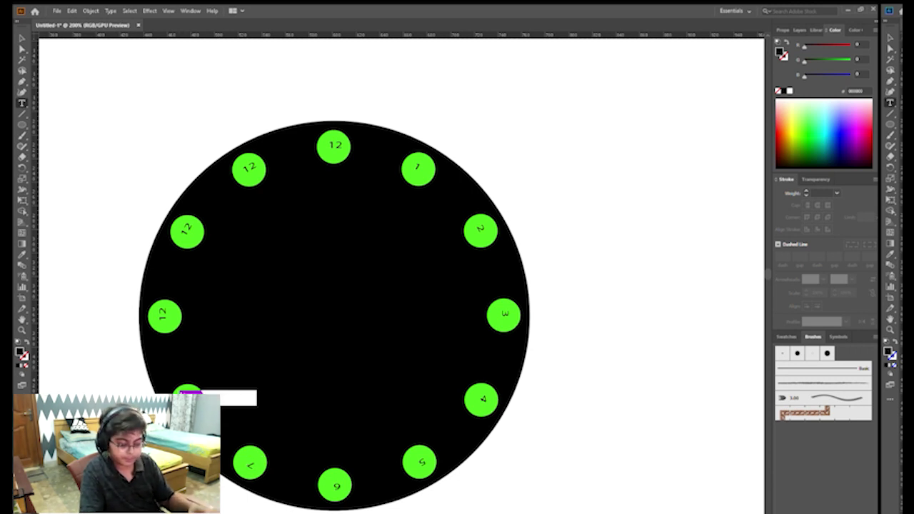
pyautogui.write('8')
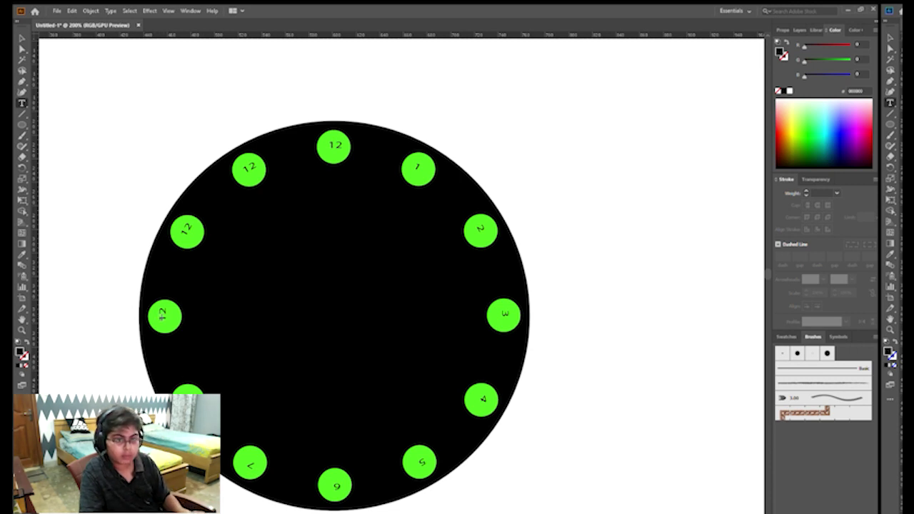
pyautogui.press('BackSpace')
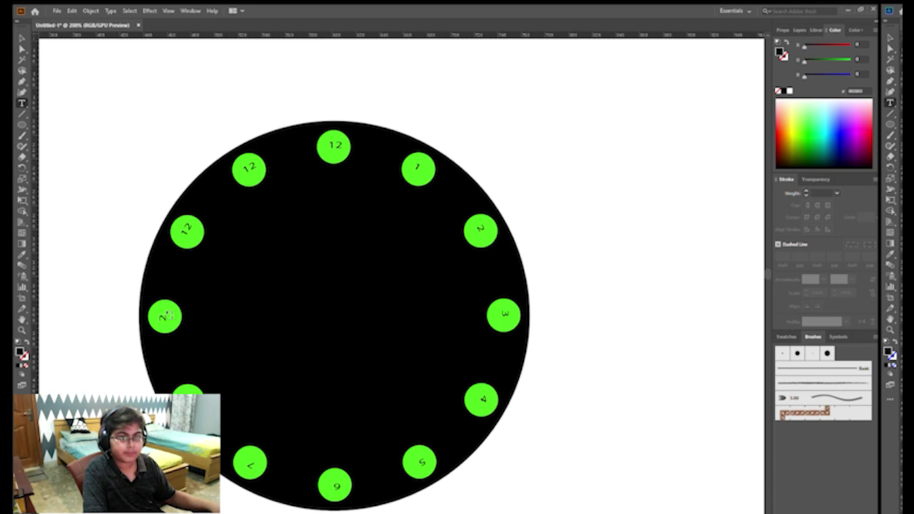
pyautogui.press('Delete')
pyautogui.write('9')
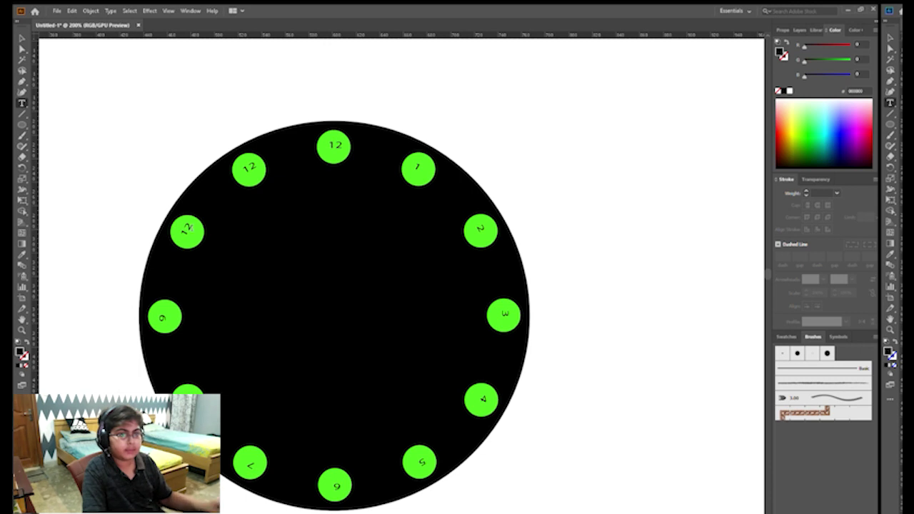
# Change the last two numbers before the topmost 12 to 10 and 11, and deselect the text
pyautogui.doubleClick(188, 227)
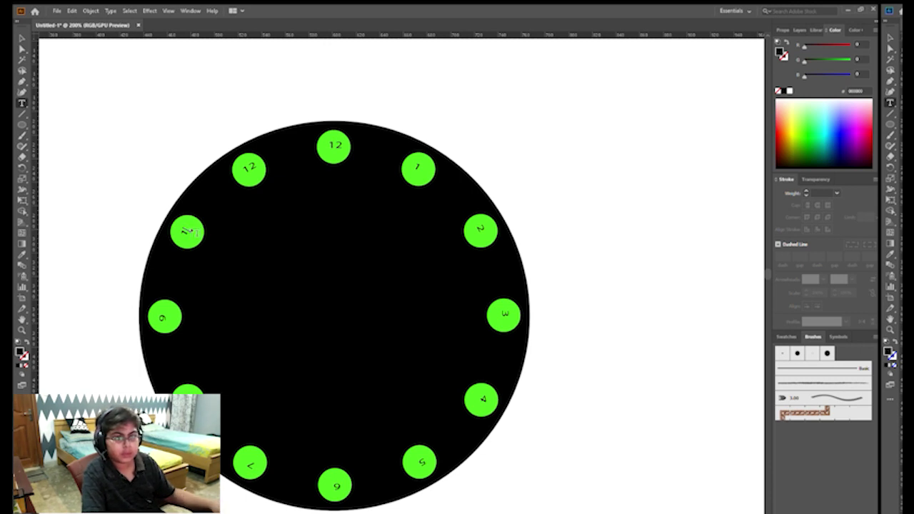
pyautogui.write('10')
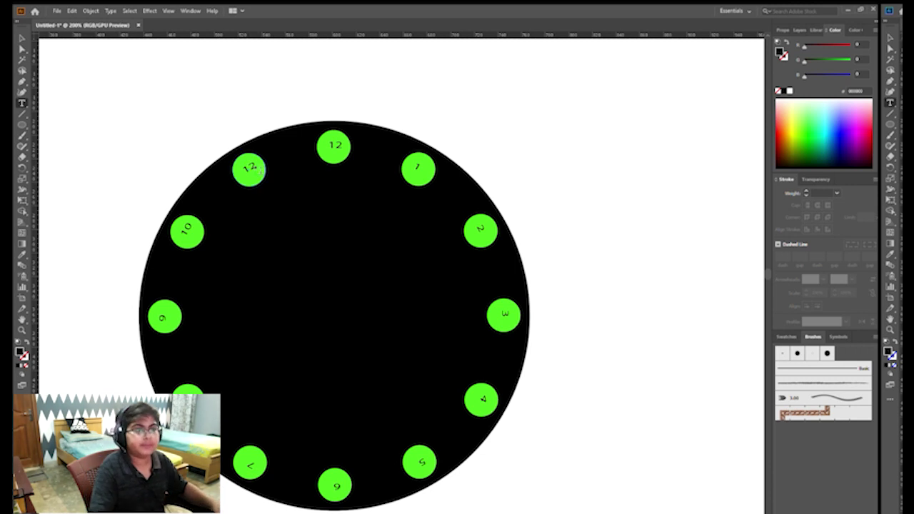
pyautogui.click(251, 170)
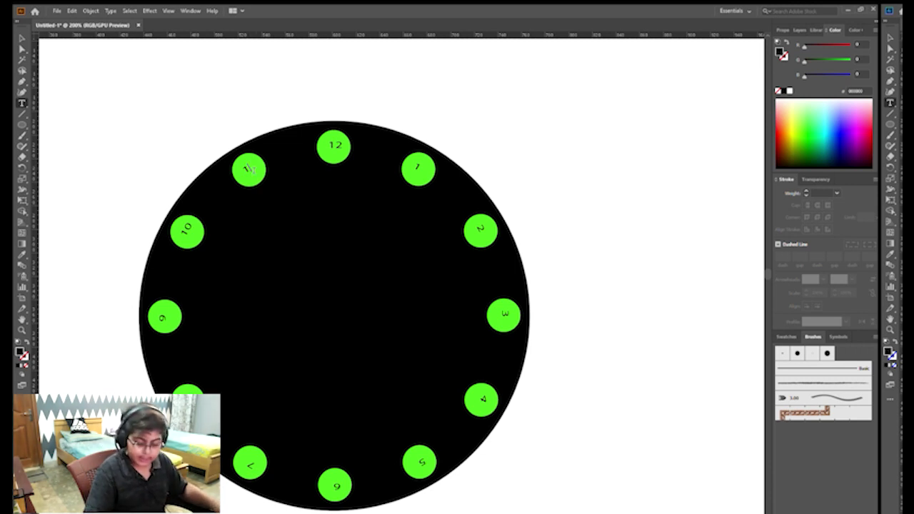
pyautogui.press('Delete')
pyautogui.write('1')
pyautogui.scroll(-1, 492, 218)
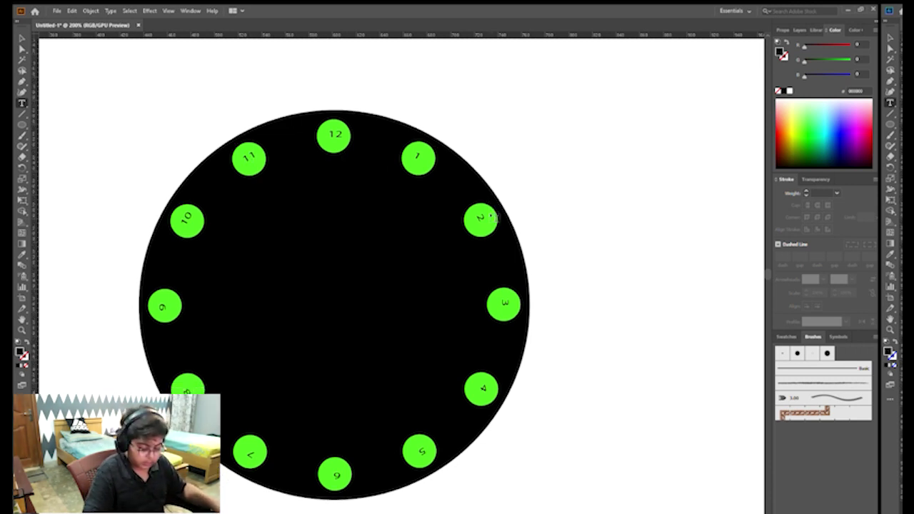
pyautogui.press('Escape')
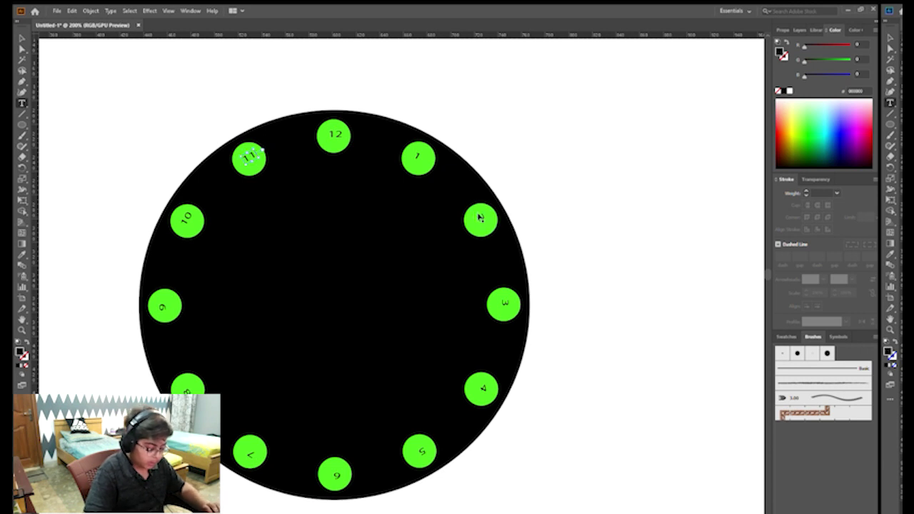
pyautogui.hotkey('ctrl', 'shift', 'a')
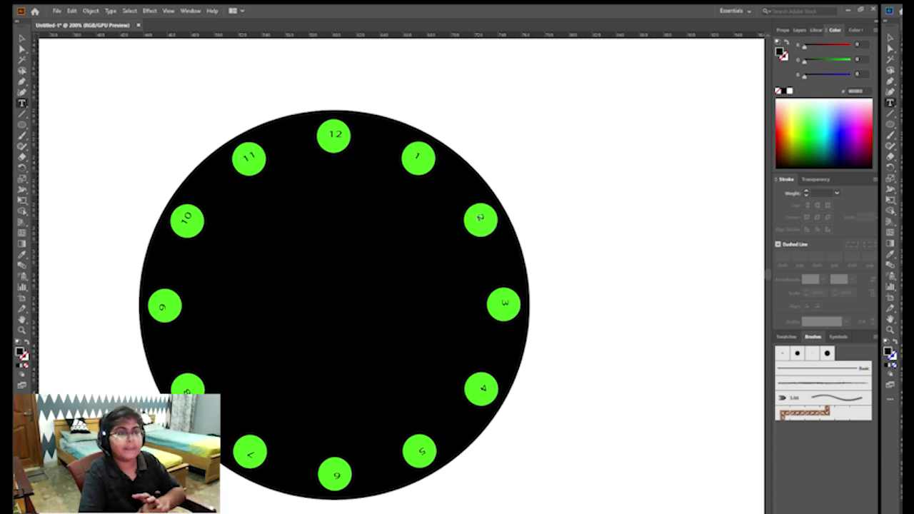
# Draw a short vertical line on the empty artboard area to the right of the clock face
pyautogui.hotkey('ctrl', '0')
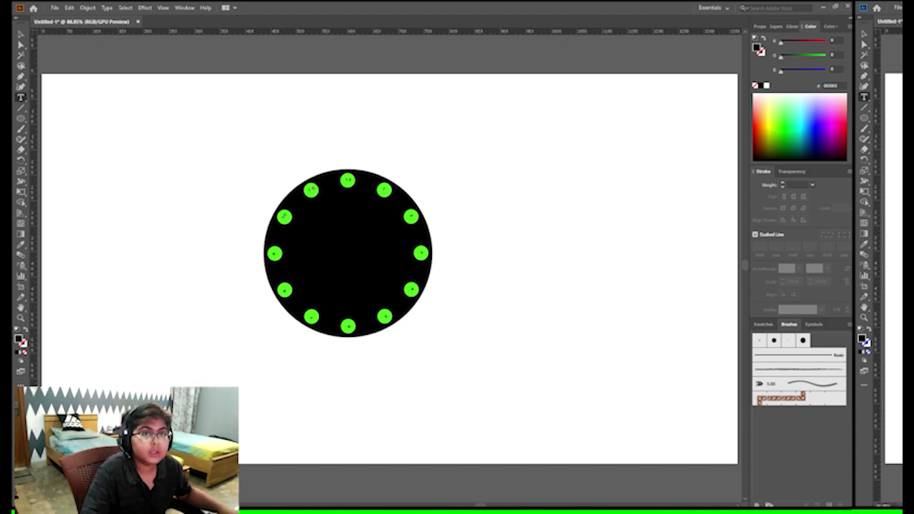
pyautogui.click(21, 33)
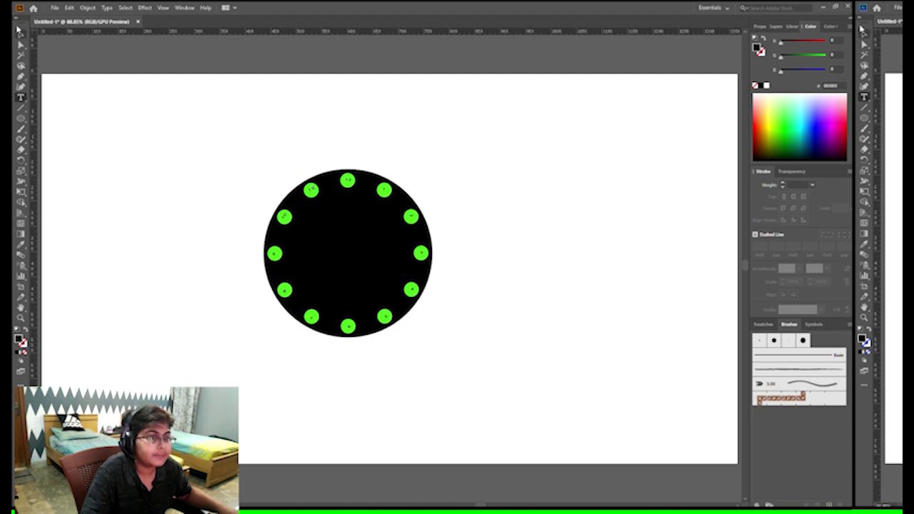
pyautogui.click(20, 107)
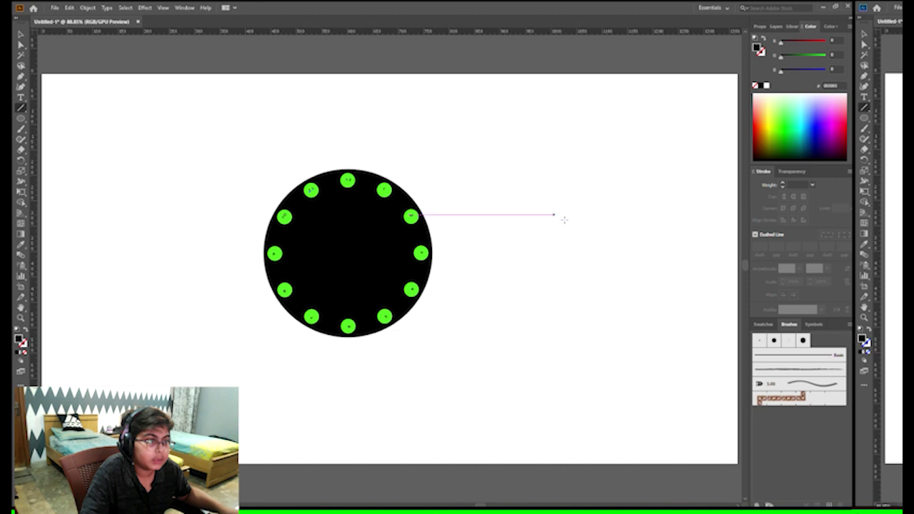
pyautogui.moveTo(557, 203); pyautogui.dragTo(557, 258)
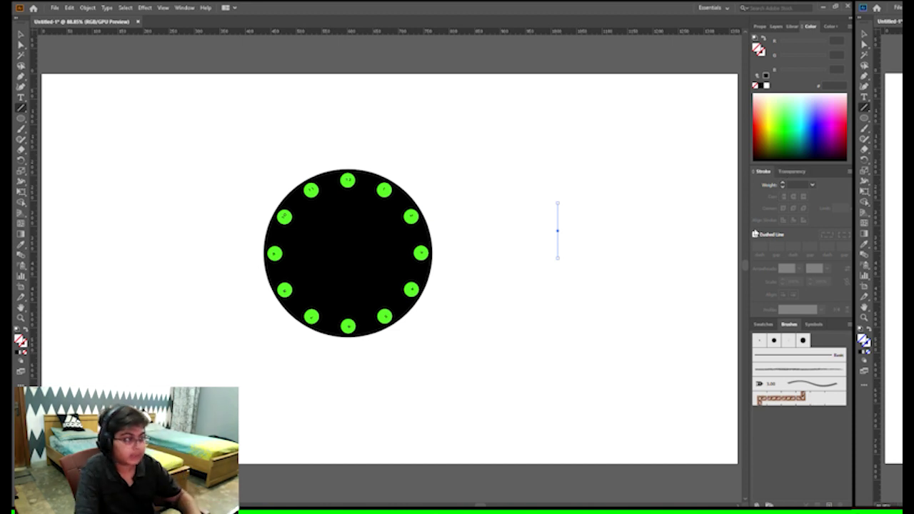
# Give the line a dashed stroke with a 1 pt dash and an arrowhead at its upper end
pyautogui.click(756, 235)
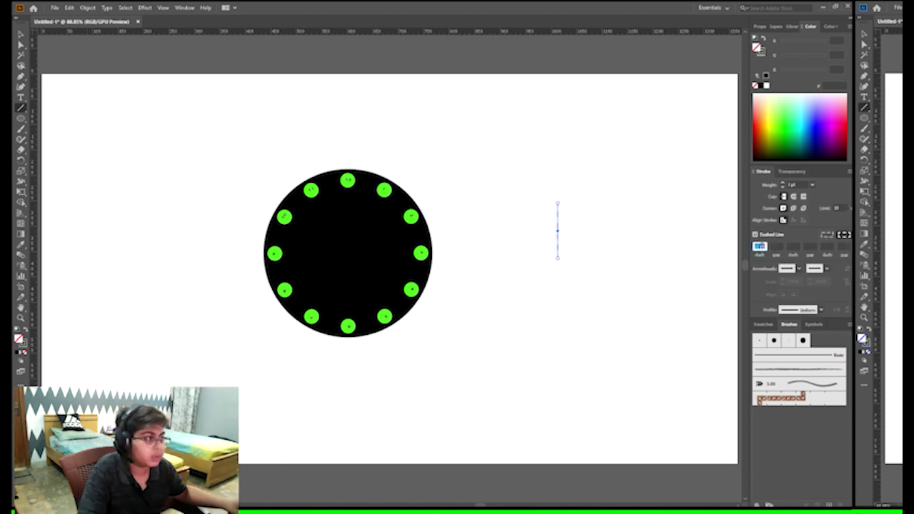
pyautogui.press('BackSpace')
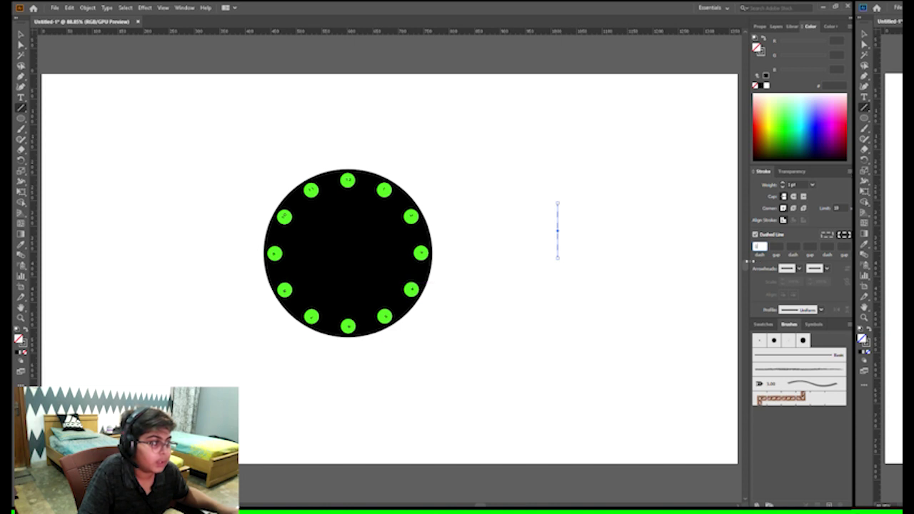
pyautogui.press('Return')
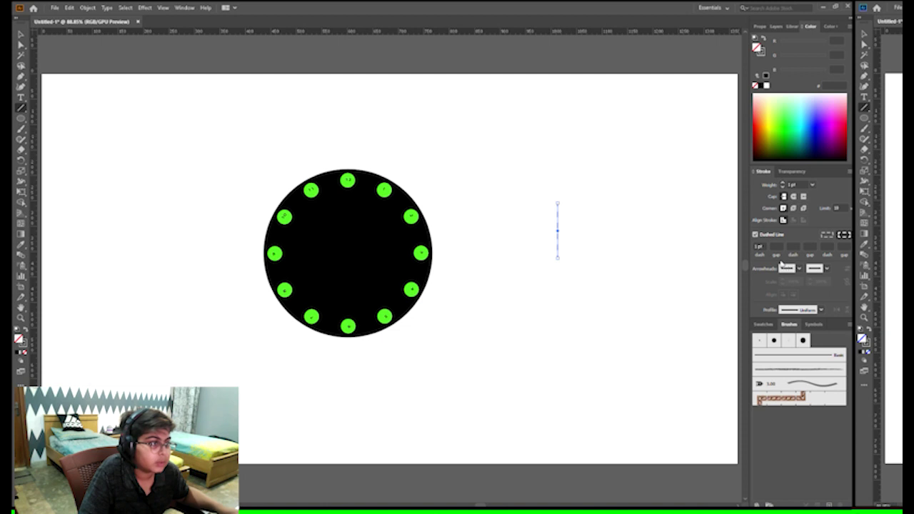
pyautogui.click(755, 293)
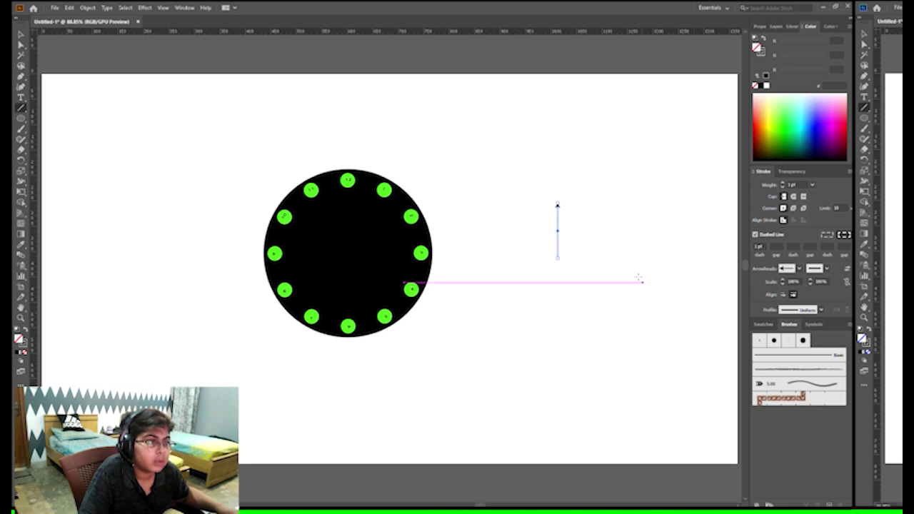
# Move the arrow slightly to the right and undo an attempt to stretch it downward
pyautogui.click(20, 35)
pyautogui.click(596, 247)
pyautogui.click(557, 208)
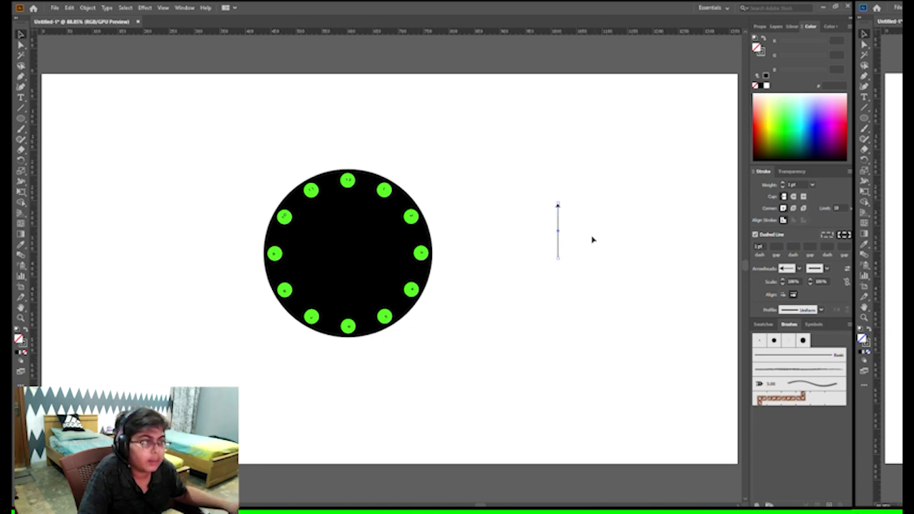
pyautogui.moveTo(558, 228); pyautogui.dragTo(563, 291)
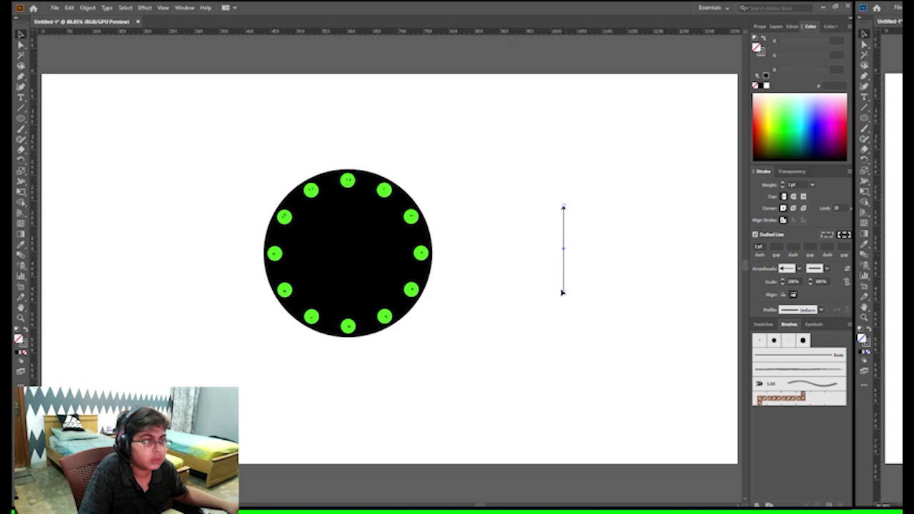
pyautogui.hotkey('ctrl', 'z')
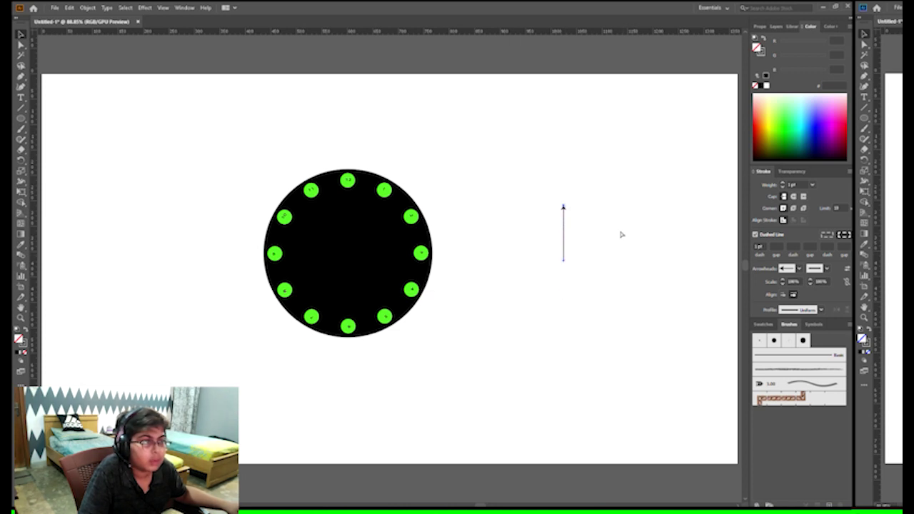
# Increase the arrow's stroke weight to 5 pt
pyautogui.moveTo(562, 206); pyautogui.dragTo(564, 206)
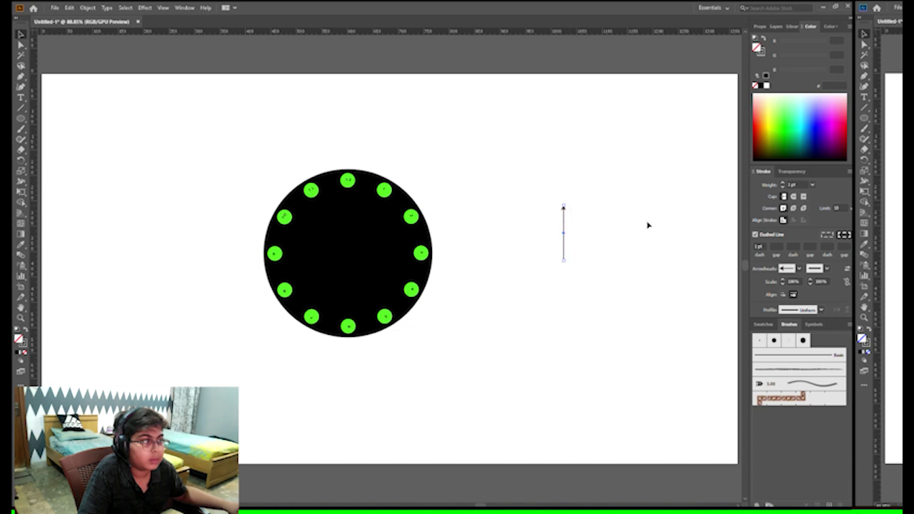
pyautogui.click(782, 182)
pyautogui.click(782, 182)
pyautogui.click(782, 182)
pyautogui.click(782, 182)
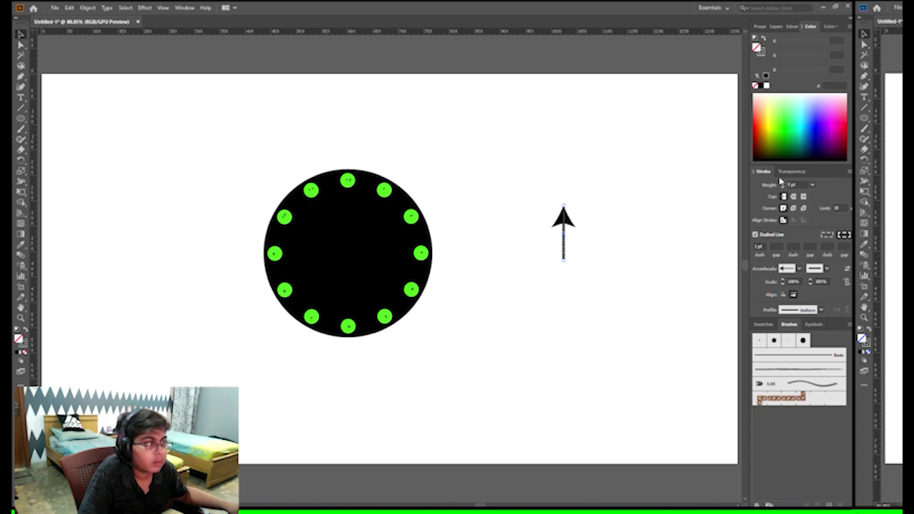
# Reduce the arrow's stroke weight to 3 pt
pyautogui.click(782, 186)
pyautogui.click(782, 186)
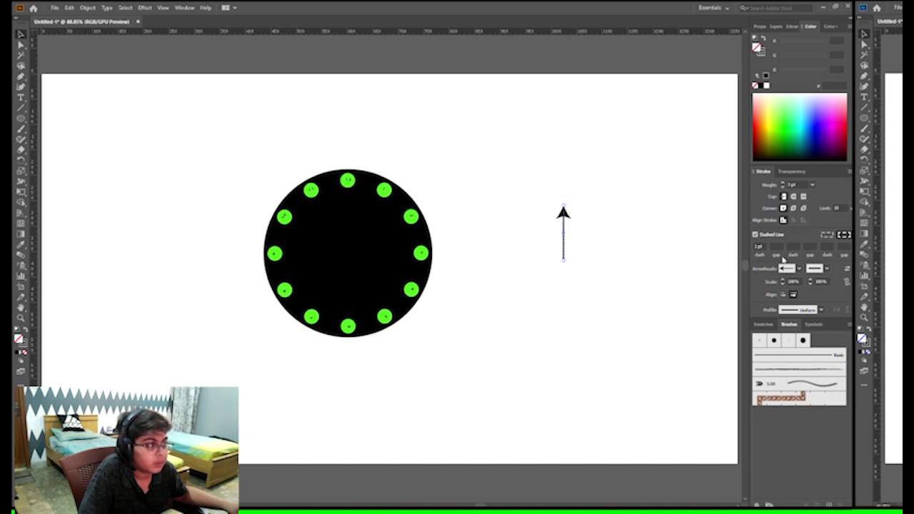
# Enter a dash length of 1 pt for the arrow's dashed stroke, followed by 3 pt
pyautogui.click(759, 246)
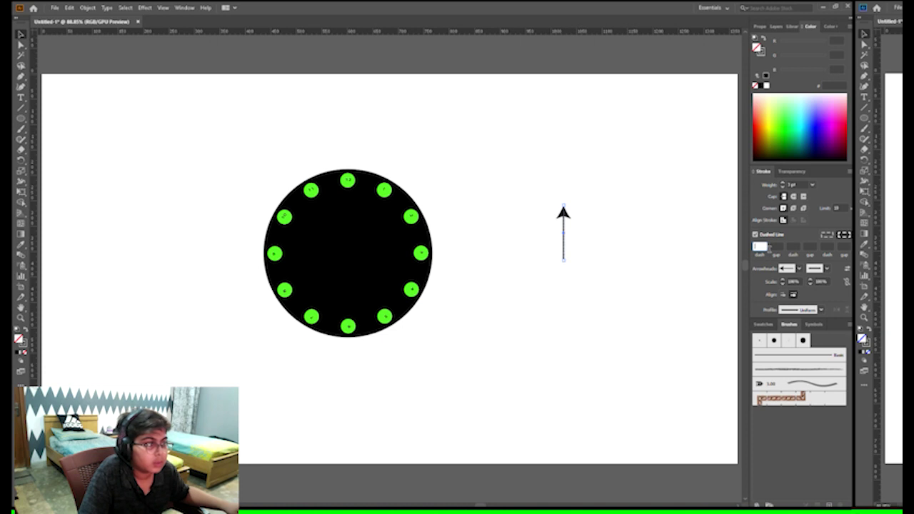
pyautogui.write('1')
pyautogui.press('Return')
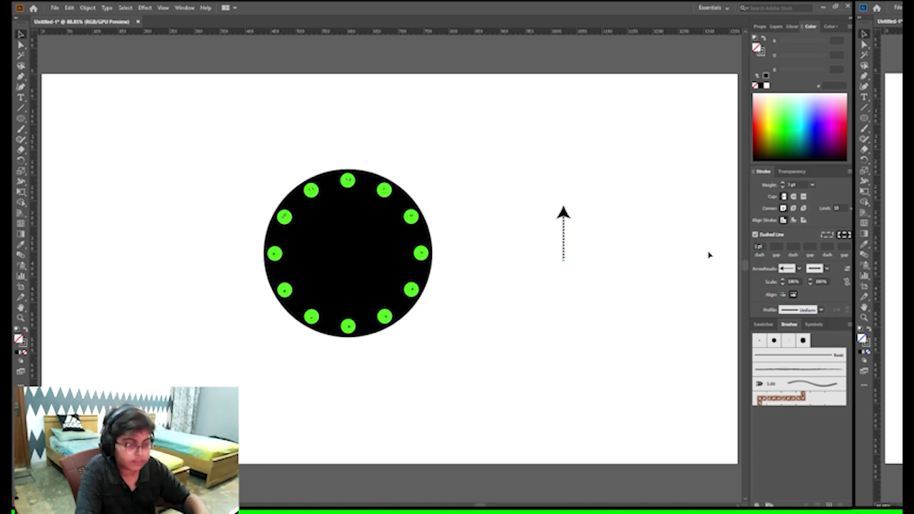
pyautogui.click(759, 246)
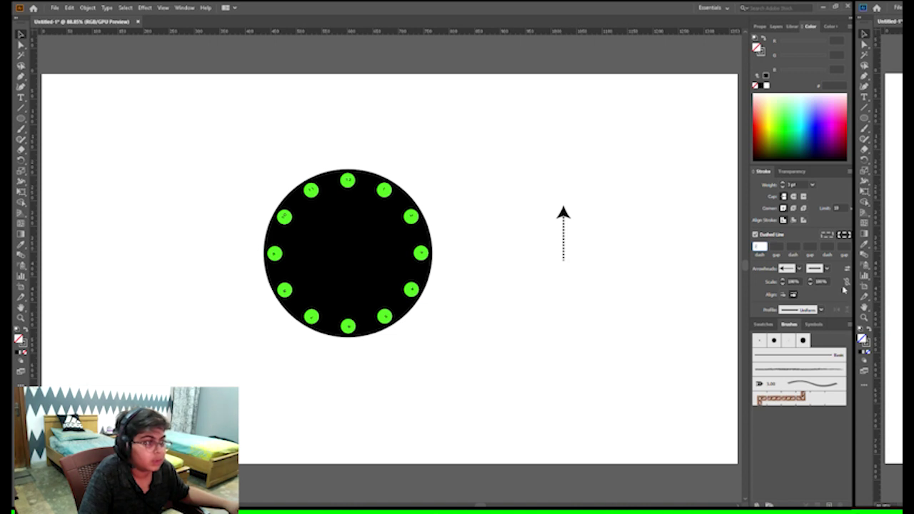
pyautogui.write('3')
pyautogui.press('Return')
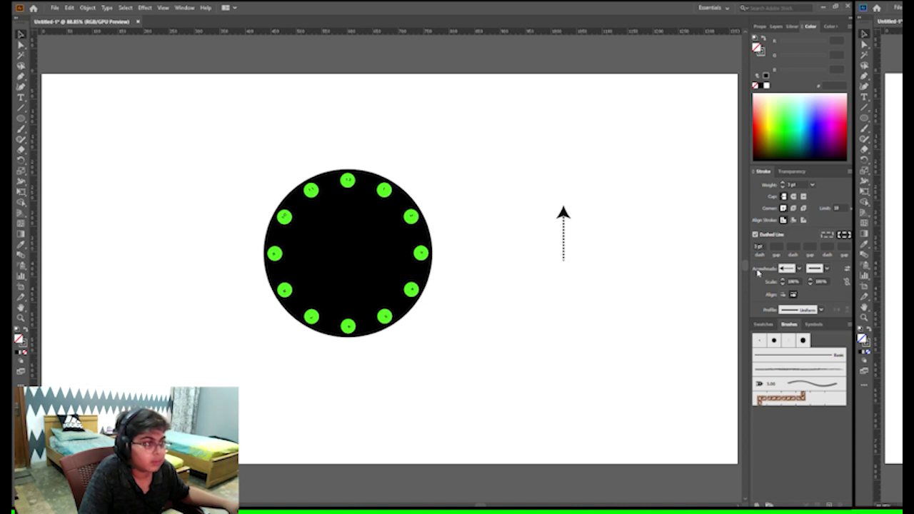
# Turn off the dashed line on the arrow to give it a solid stroke
pyautogui.click(563, 213)
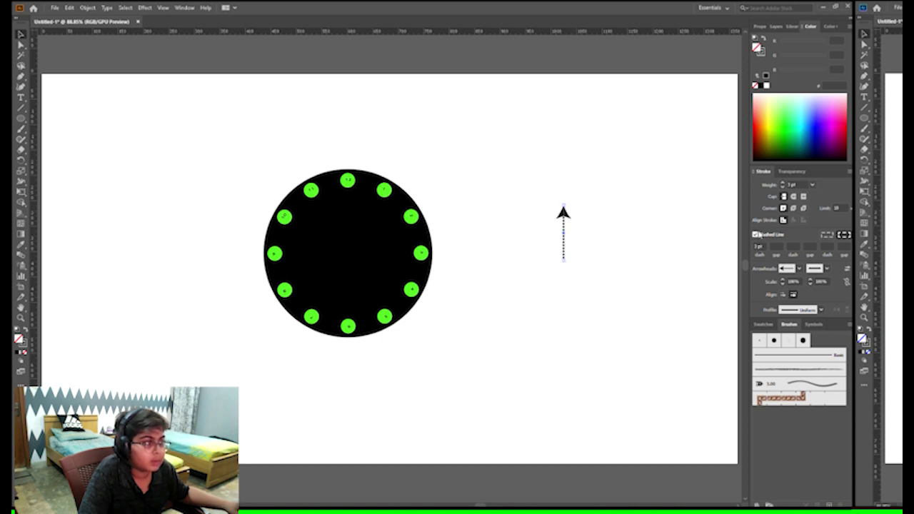
pyautogui.click(755, 234)
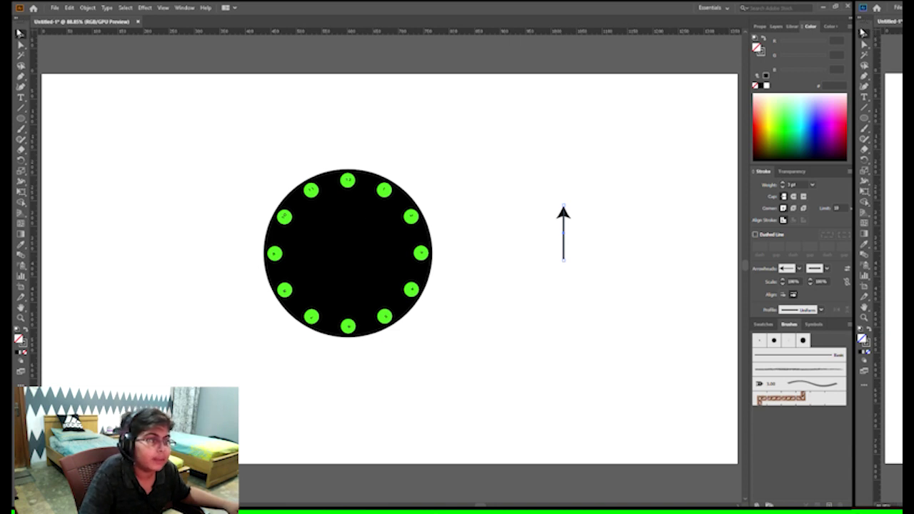
pyautogui.click(609, 228)
pyautogui.click(564, 214)
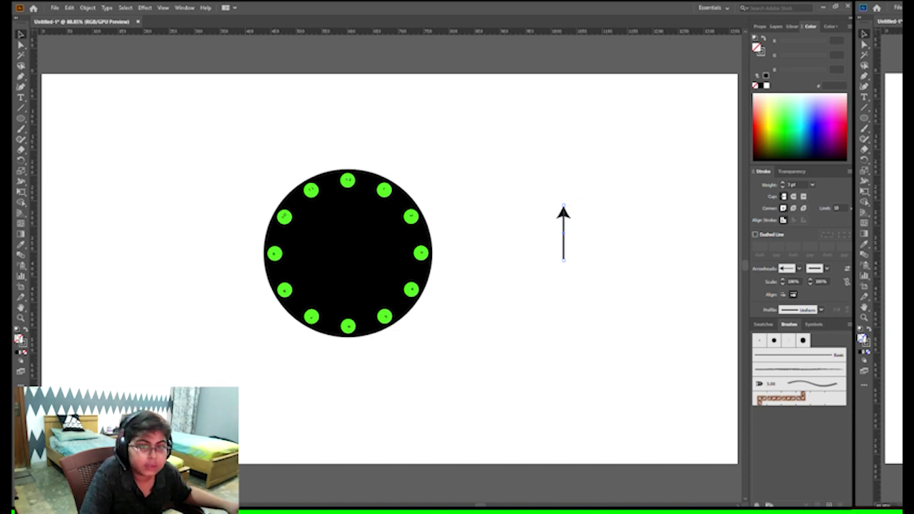
# Change the arrow's stroke colour to red and move the arrow slightly down and to the left
pyautogui.click(19, 339)
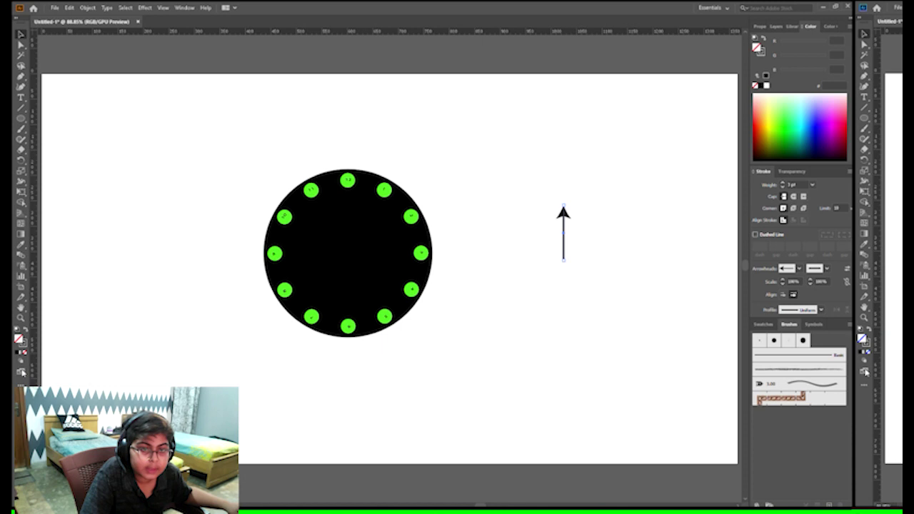
pyautogui.click(22, 344)
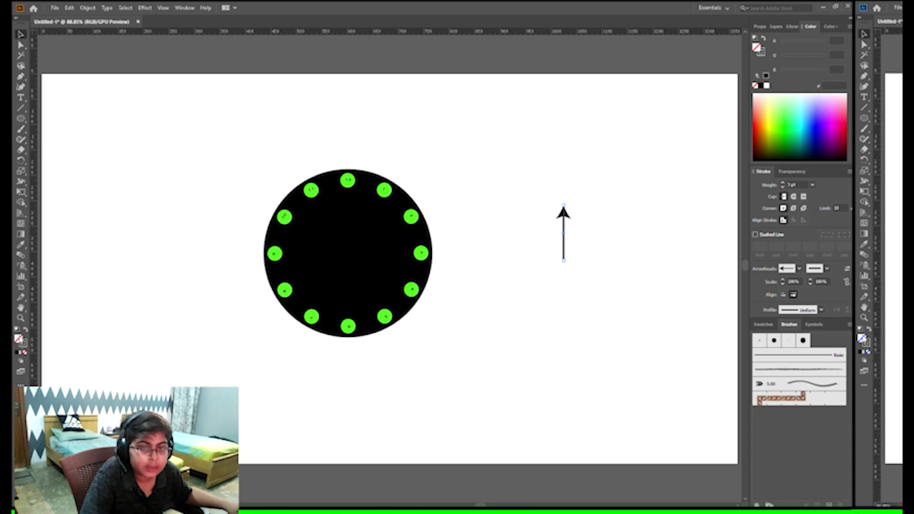
pyautogui.click(22, 343)
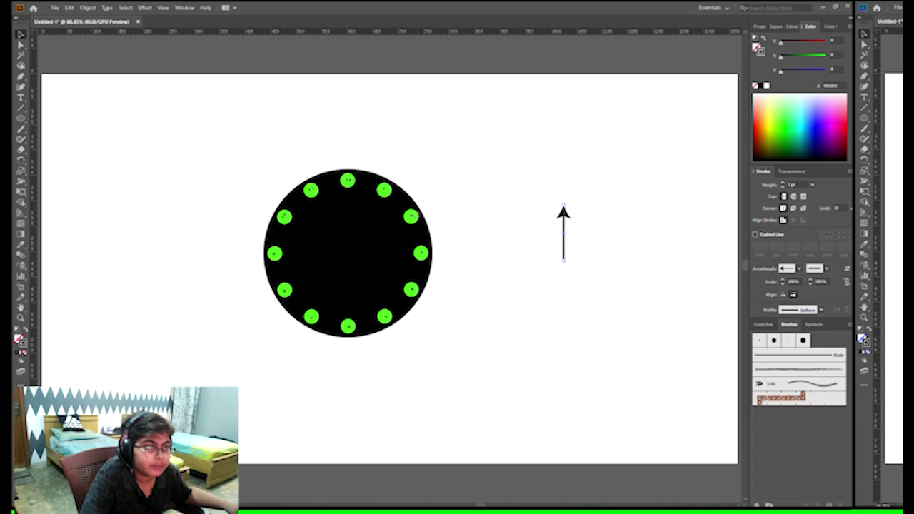
pyautogui.hotkey('ctrl', 'z')
pyautogui.moveTo(563, 209); pyautogui.dragTo(549, 222)
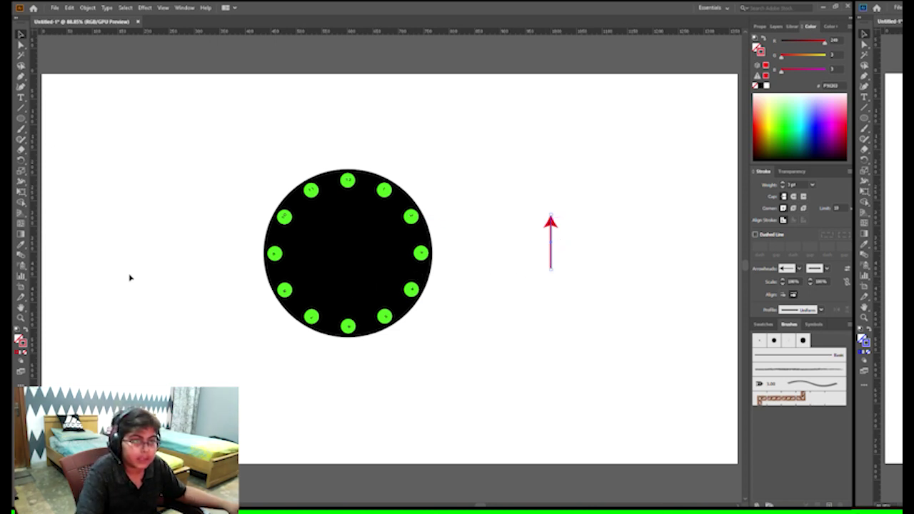
# Duplicate the green circle at 12 o'clock and place the copy just above the middle of the clock face
pyautogui.click(348, 180)
pyautogui.moveTo(347, 181); pyautogui.dragTo(346, 186)
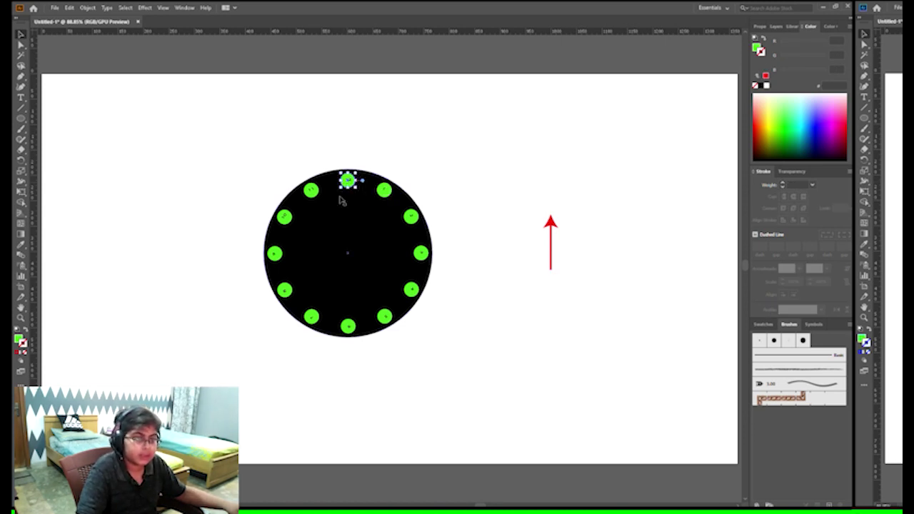
pyautogui.hotkey('ctrl', 'v')
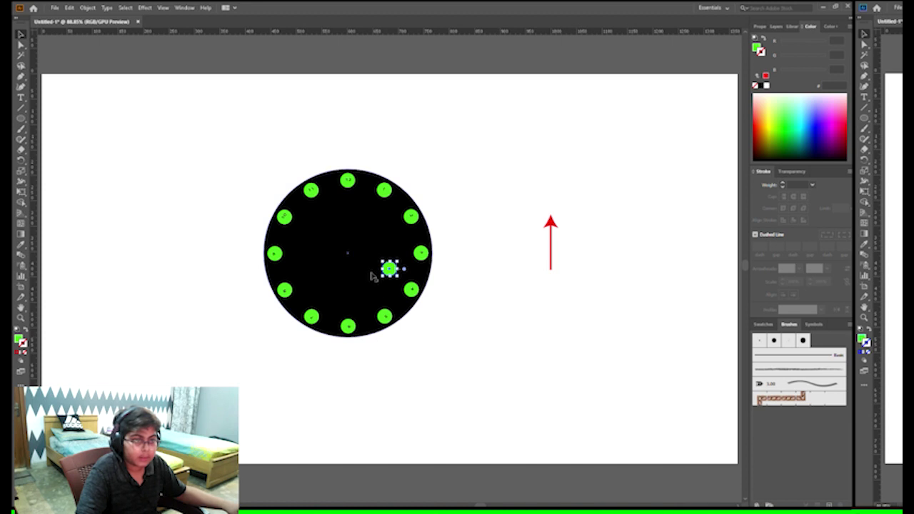
pyautogui.moveTo(387, 265); pyautogui.dragTo(354, 252)
pyautogui.moveTo(354, 252); pyautogui.dragTo(351, 247)
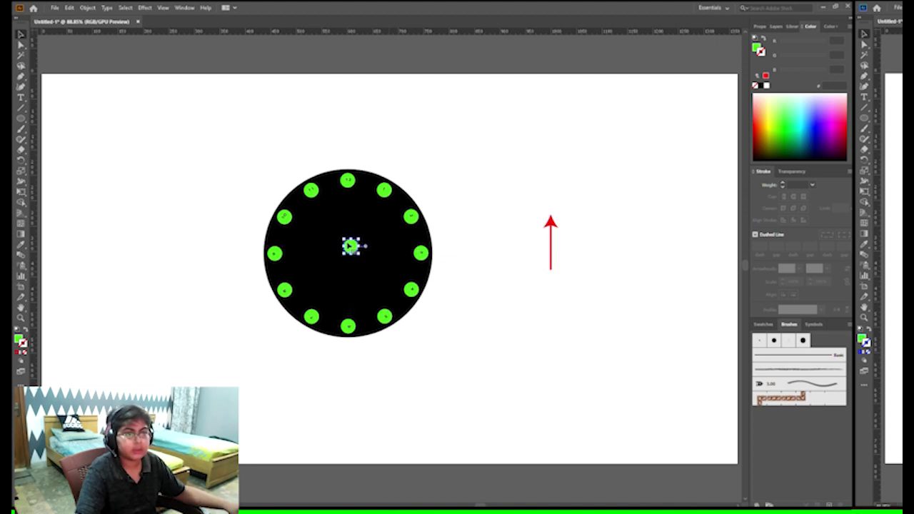
pyautogui.click(497, 217)
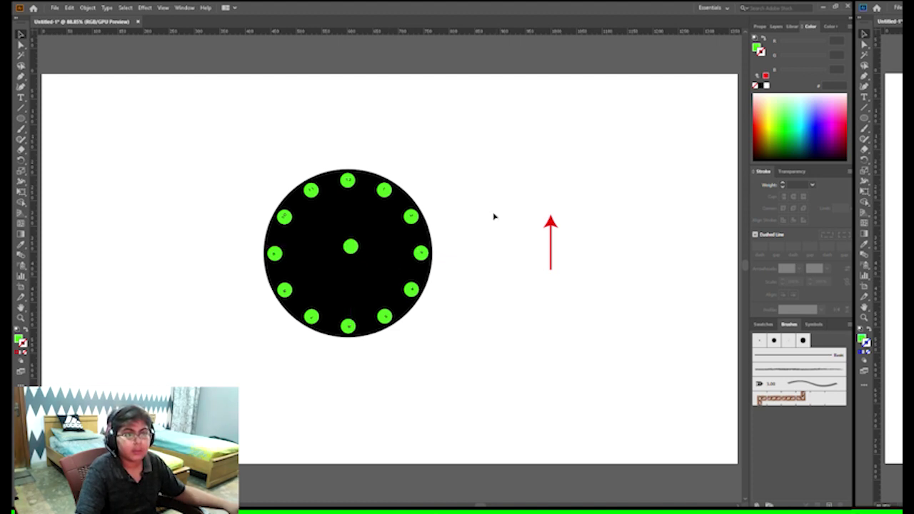
pyautogui.click(350, 246)
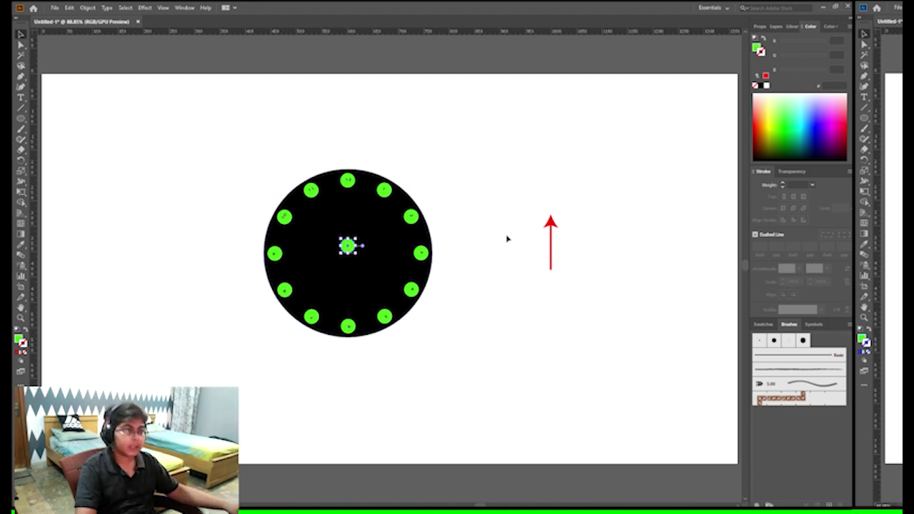
pyautogui.click(493, 258)
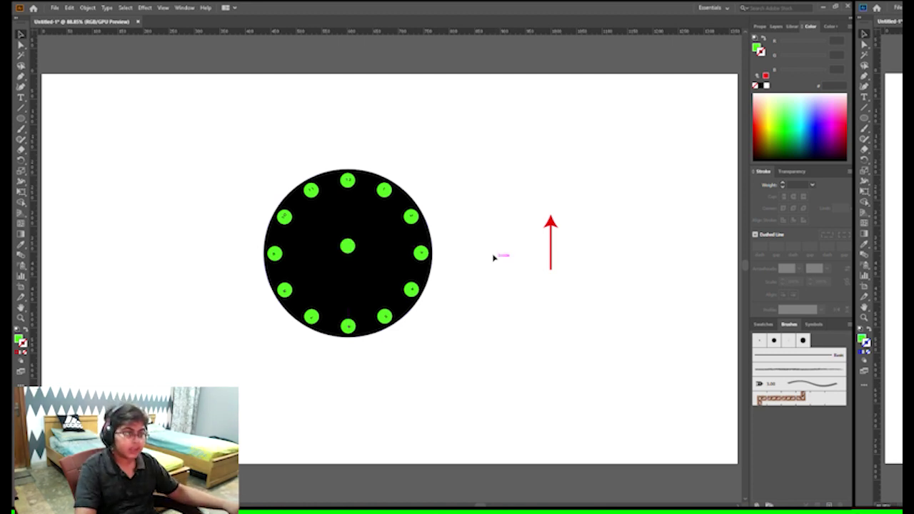
# Move the red arrow onto the clock face so it points to 12 with its tail on the central green circle
pyautogui.click(551, 223)
pyautogui.moveTo(551, 222); pyautogui.dragTo(347, 201)
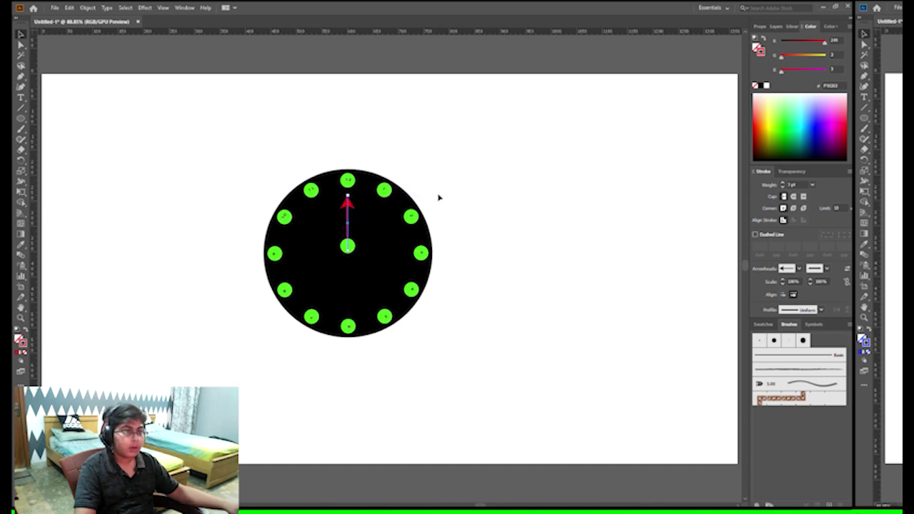
pyautogui.click(595, 280)
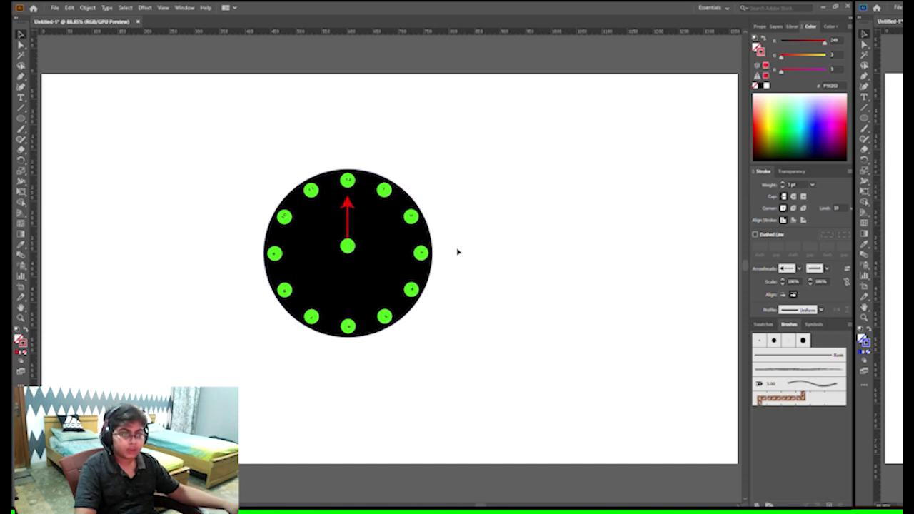
# Duplicate the red arrow and shorten the copy from its tail end to make a shorter clock hand
pyautogui.click(347, 206)
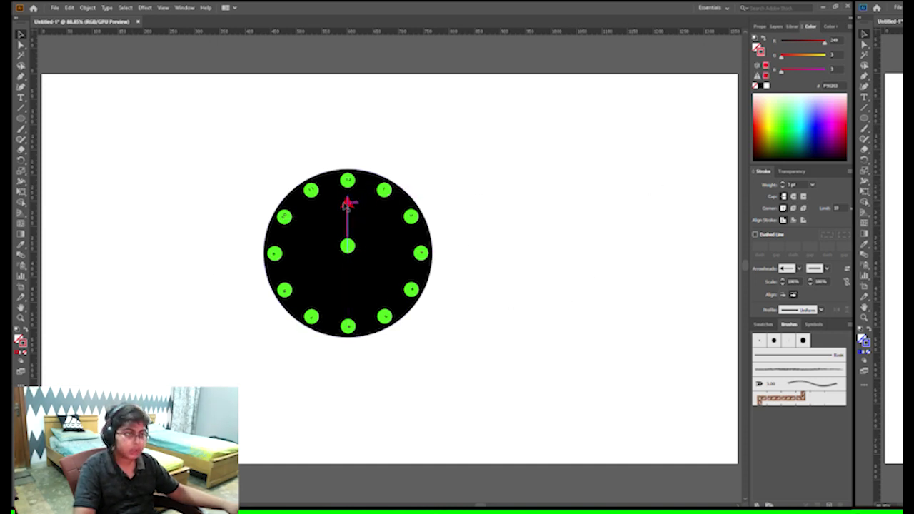
pyautogui.hotkey('ctrl', 'c')
pyautogui.hotkey('ctrl', 'v')
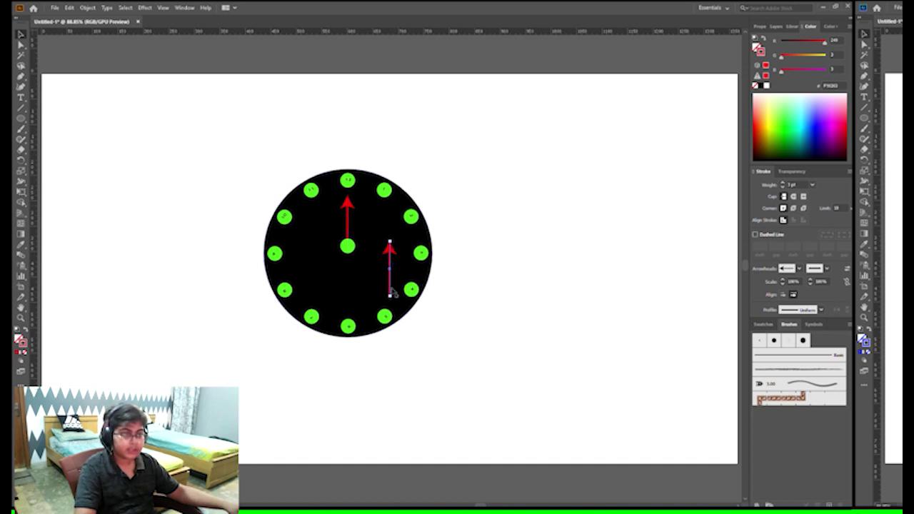
pyautogui.moveTo(388, 297); pyautogui.dragTo(389, 278)
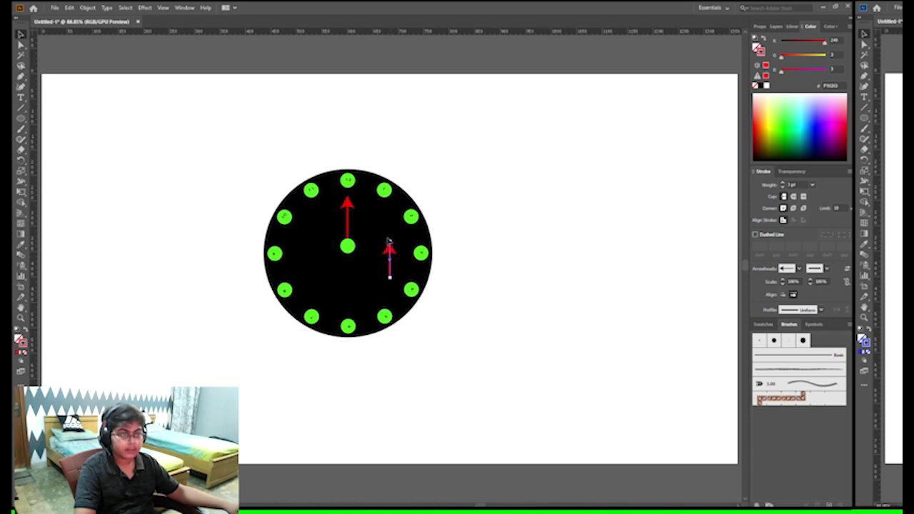
# Try to rotate the shorter arrow towards the 3 o'clock position and undo each attempt
pyautogui.moveTo(390, 237); pyautogui.dragTo(411, 259)
pyautogui.hotkey('ctrl', 'z')
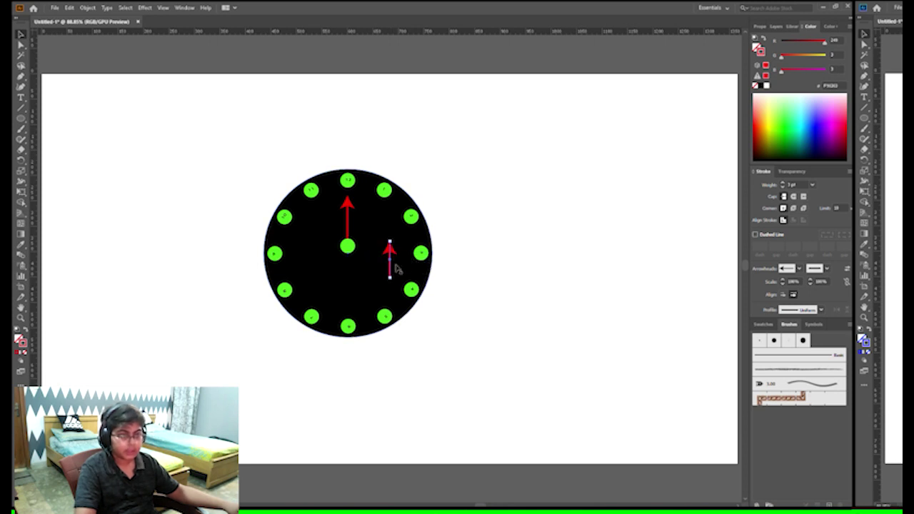
pyautogui.moveTo(390, 238); pyautogui.dragTo(399, 258)
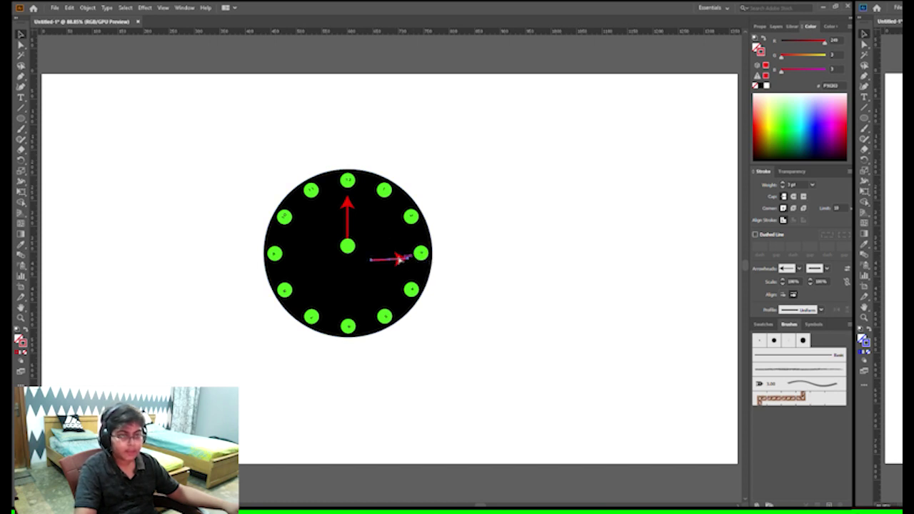
pyautogui.hotkey('ctrl', 'z')
# Rotate the shorter arrow to point horizontally to the right and place its tail on the central green circle
pyautogui.moveTo(392, 246); pyautogui.dragTo(429, 274)
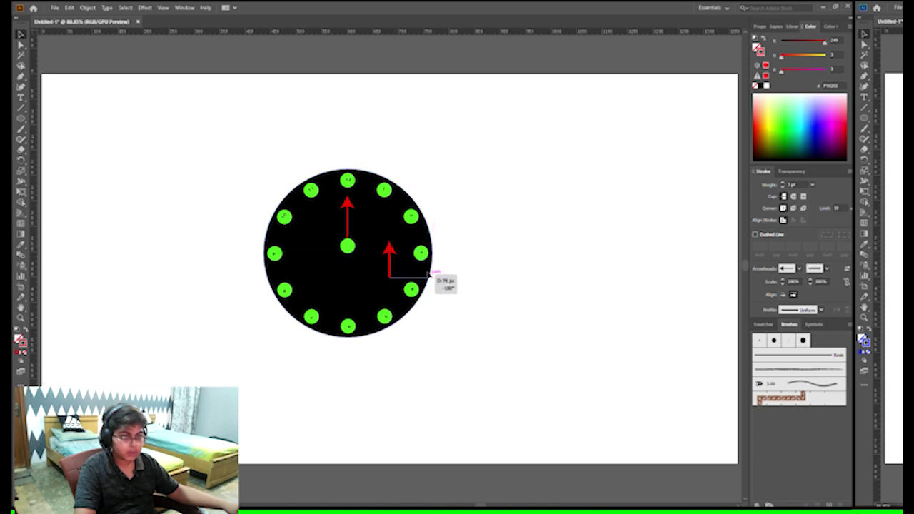
pyautogui.moveTo(429, 274); pyautogui.dragTo(379, 247)
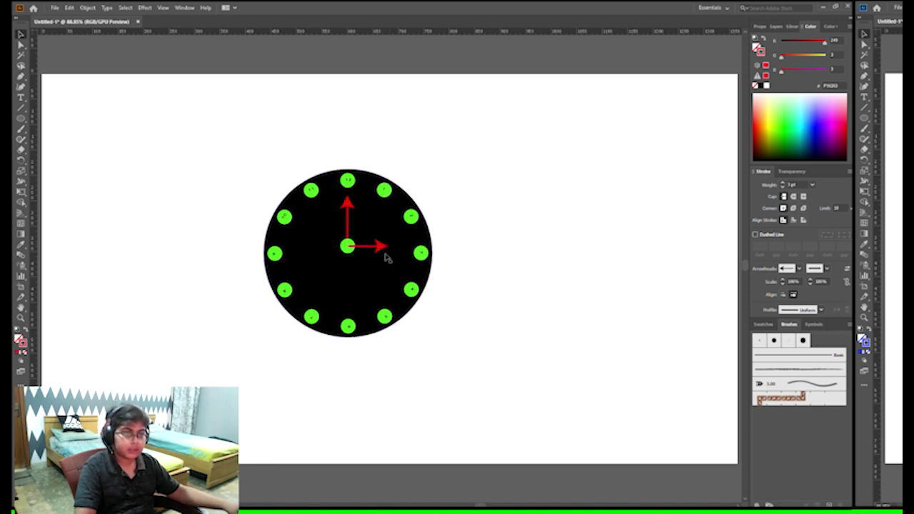
# Bring the central green circle in front of the horizontal arrow's tail
pyautogui.click(346, 246)
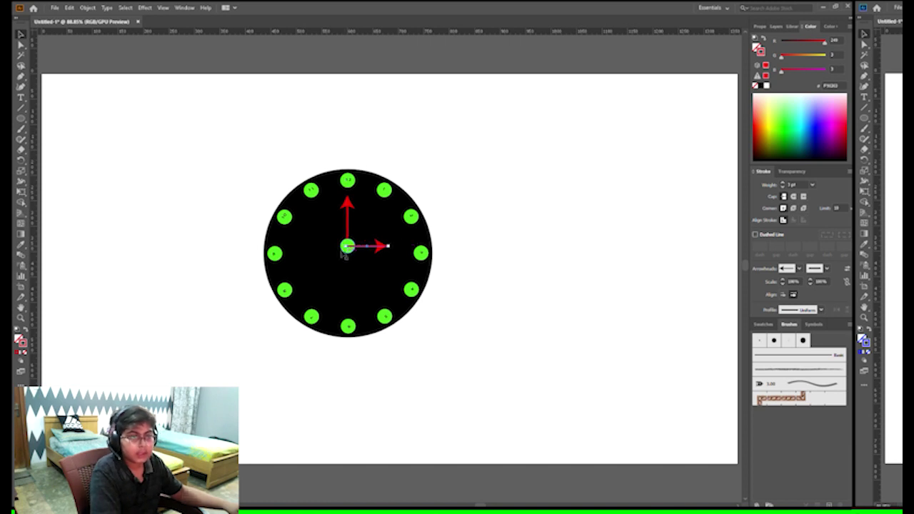
pyautogui.click(347, 247)
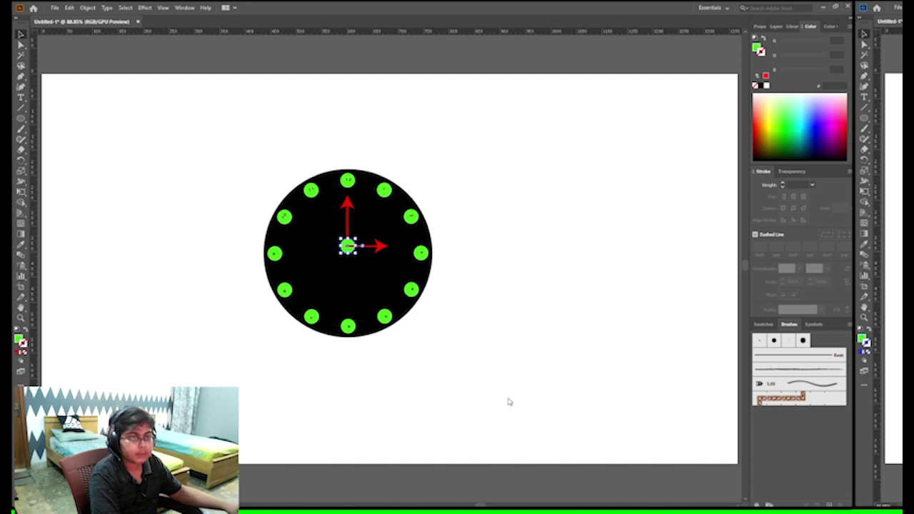
pyautogui.click(536, 344)
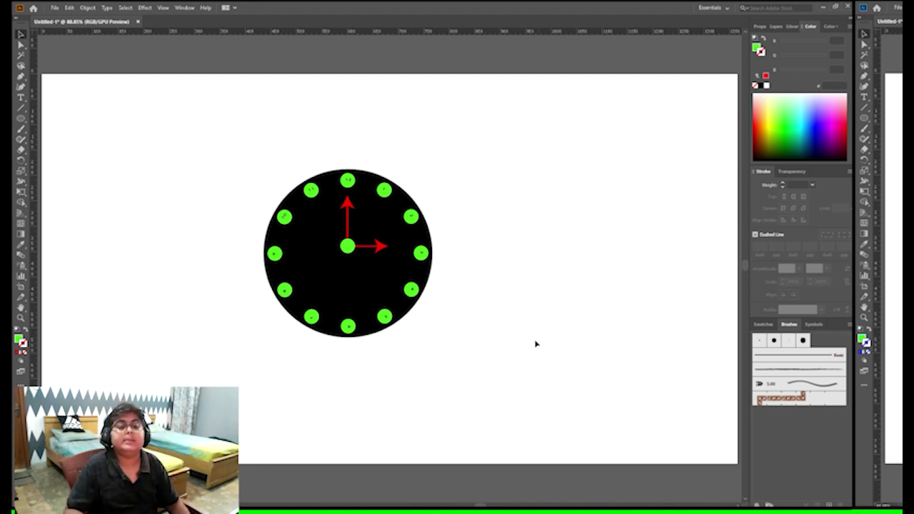